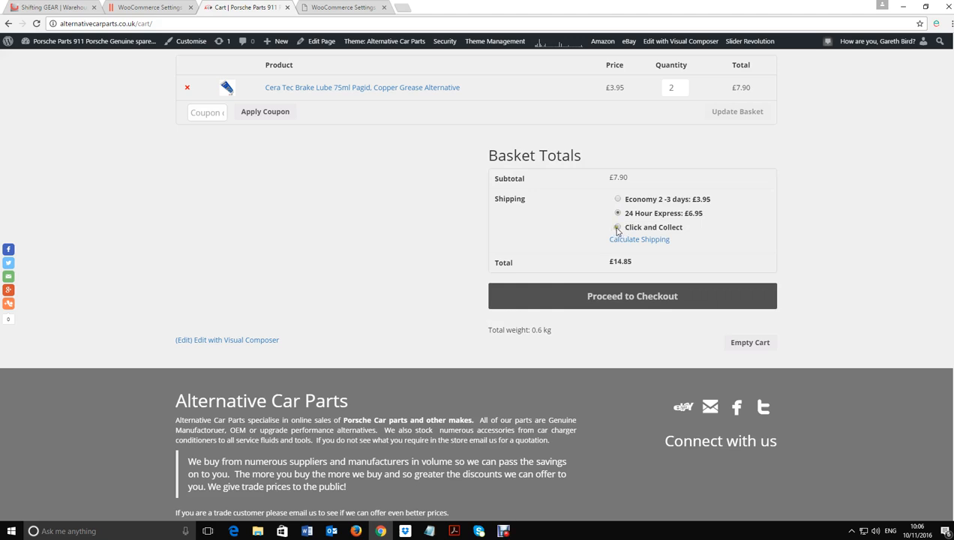
# Select Economy 2 -3 days shipping for the basket, open the shipping calculator and review the delivery options.
pyautogui.click(617, 199)
pyautogui.click(654, 241)
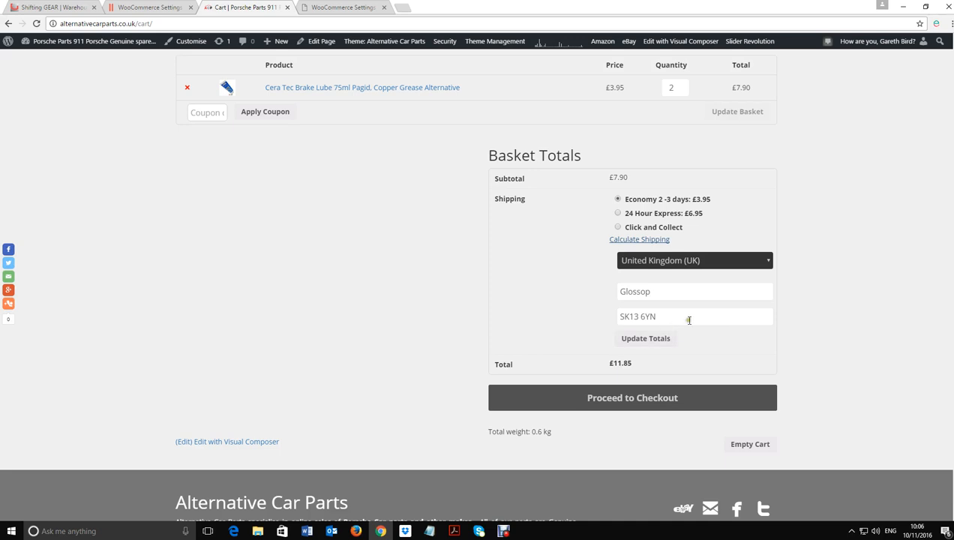
pyautogui.scroll(3, 765, 218)
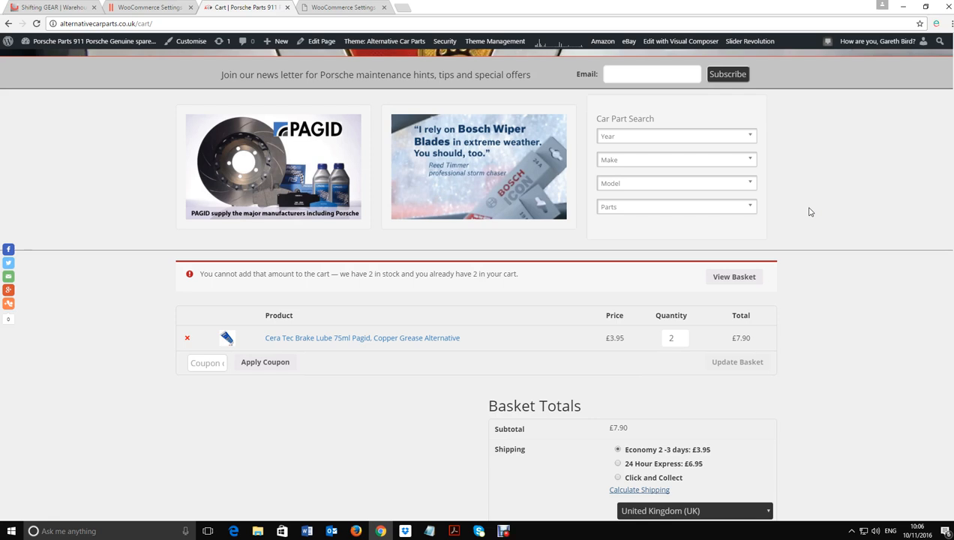
pyautogui.scroll(-3, 638, 225)
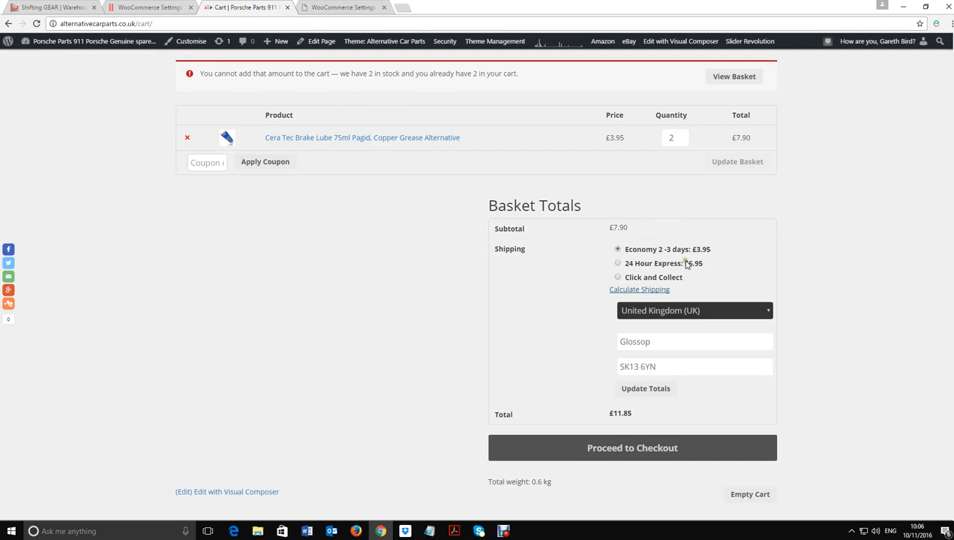
pyautogui.click(733, 250)
pyautogui.click(650, 389)
pyautogui.scroll(2, 749, 347)
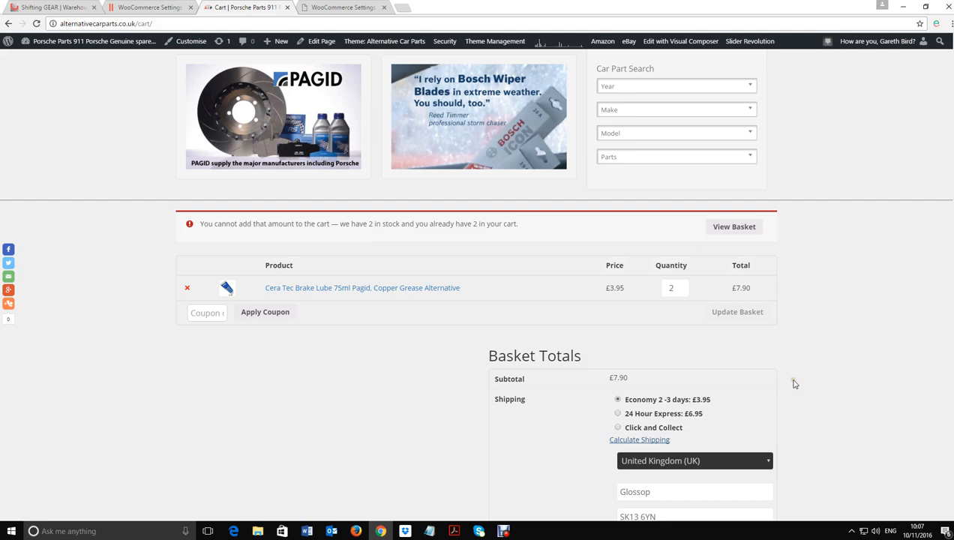
pyautogui.scroll(3, 794, 384)
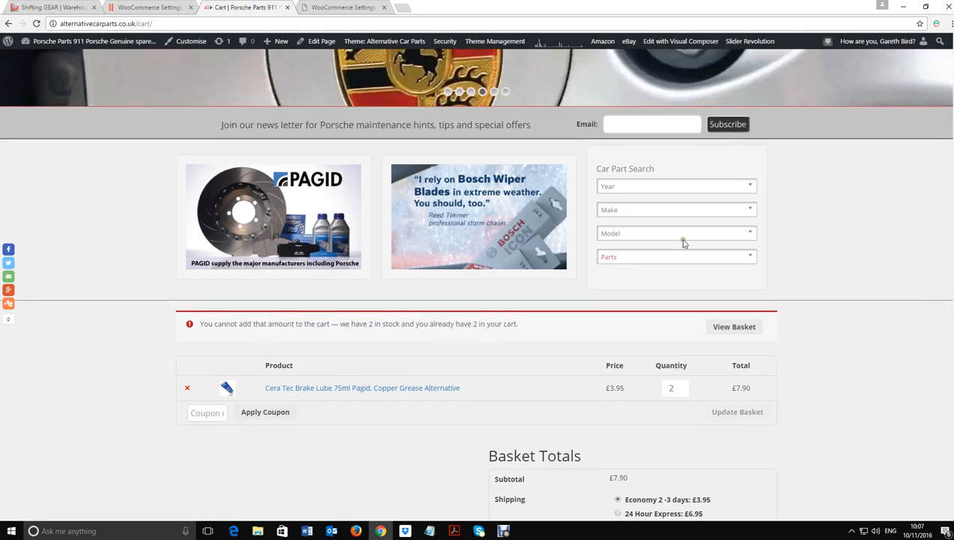
# Switch to the Alternative Car Parts WooCommerce shipping settings and review the list of shipping zones and their methods.
pyautogui.click(362, 7)
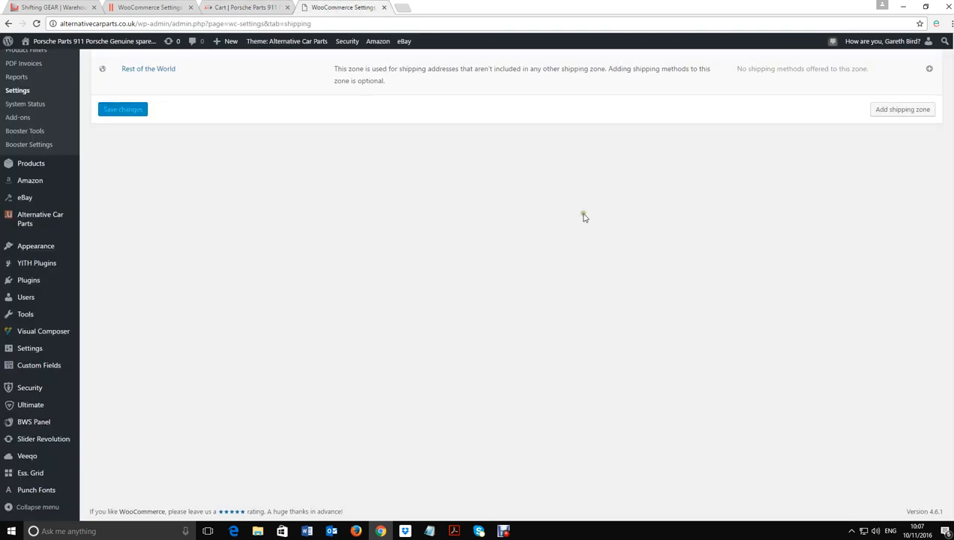
pyautogui.scroll(2, 583, 216)
pyautogui.scroll(2, 588, 213)
pyautogui.scroll(-1, 705, 259)
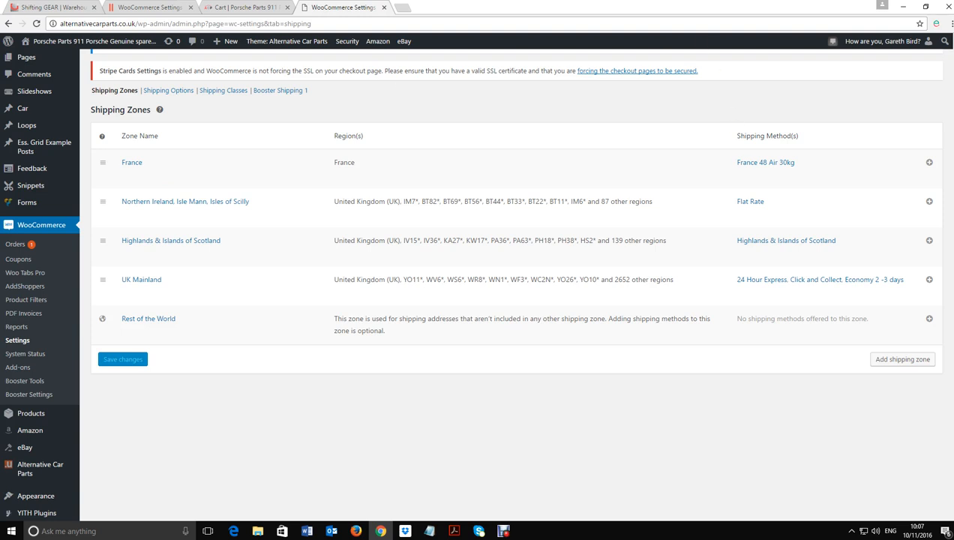
# Switch to the PARCEL RATES document in Word and reposition its window to show the postage rates table.
pyautogui.click(307, 531)
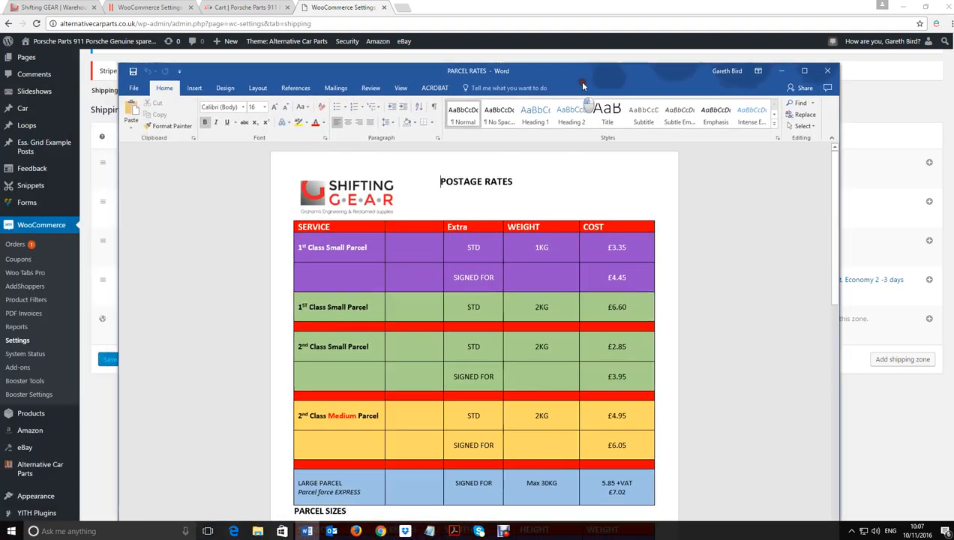
pyautogui.moveTo(583, 85); pyautogui.dragTo(588, 8)
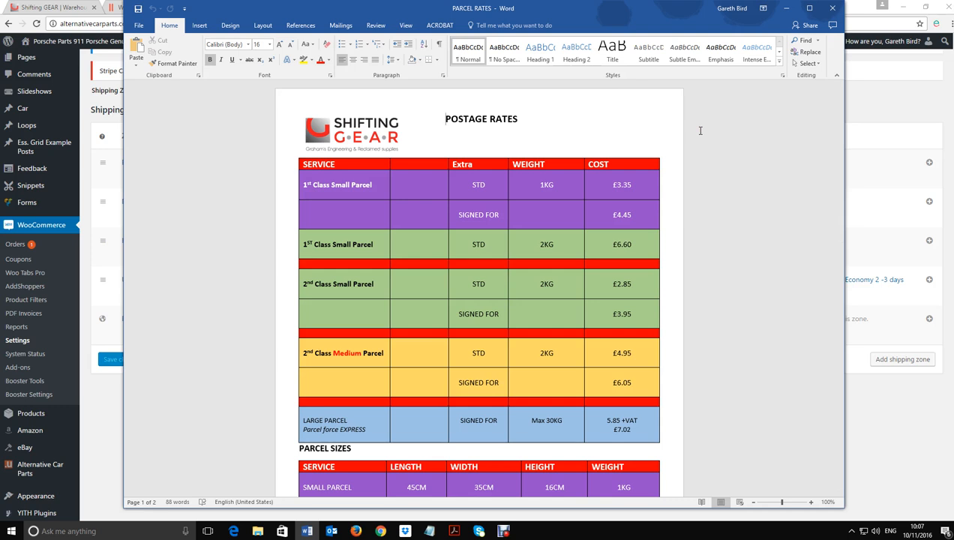
pyautogui.scroll(-1, 423, 202)
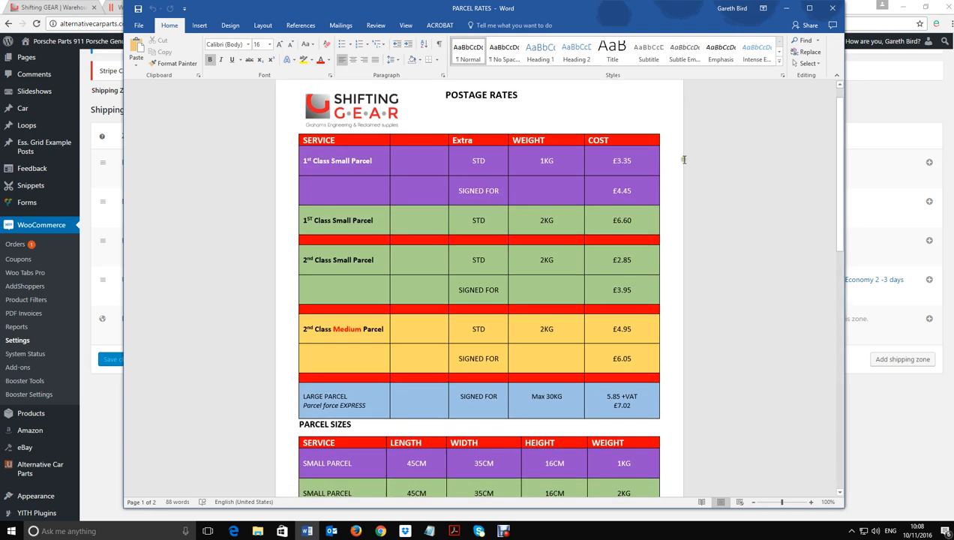
# Examine the 2nd Class Small Parcel standard cost, the medium parcel rates and the parcel size limits.
pyautogui.moveTo(294, 266)
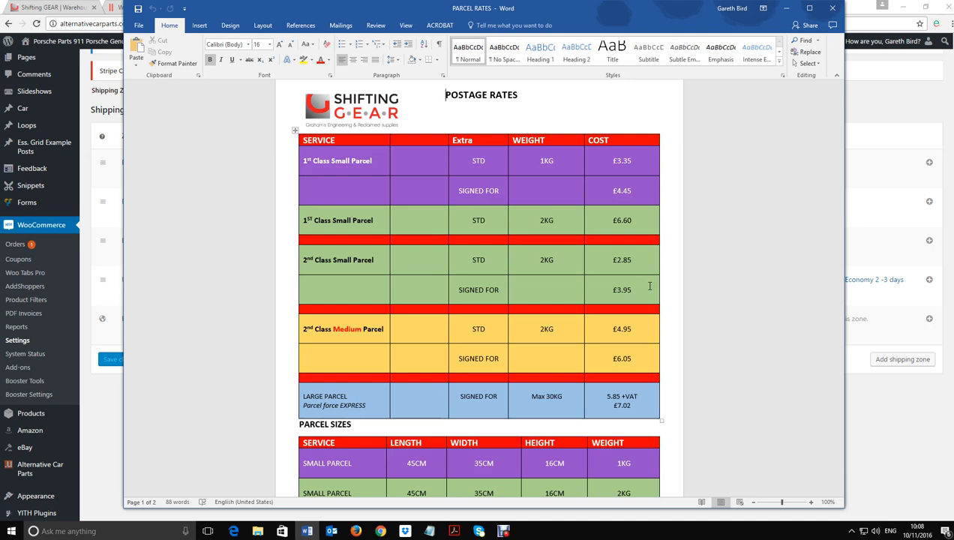
pyautogui.moveTo(641, 261); pyautogui.dragTo(600, 262)
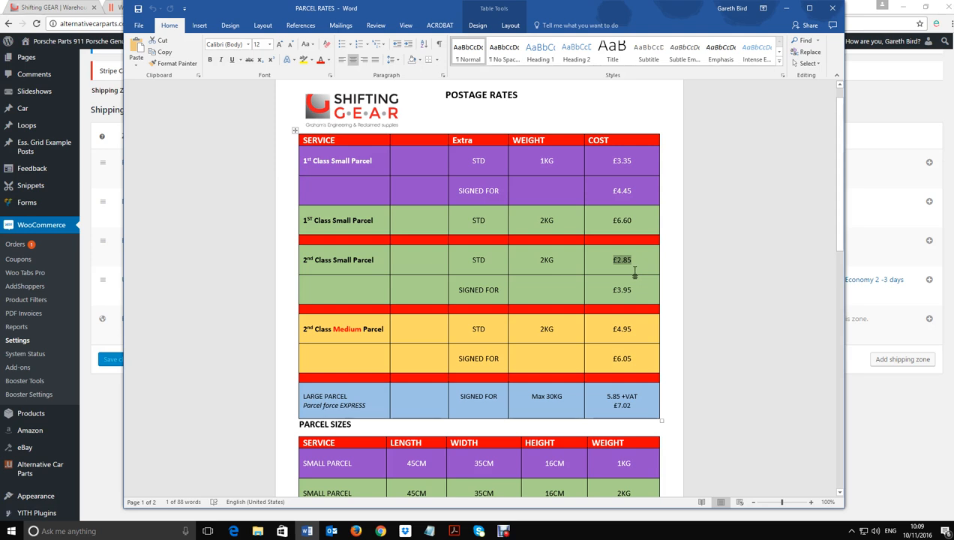
pyautogui.scroll(-2, 642, 268)
pyautogui.scroll(-3, 649, 266)
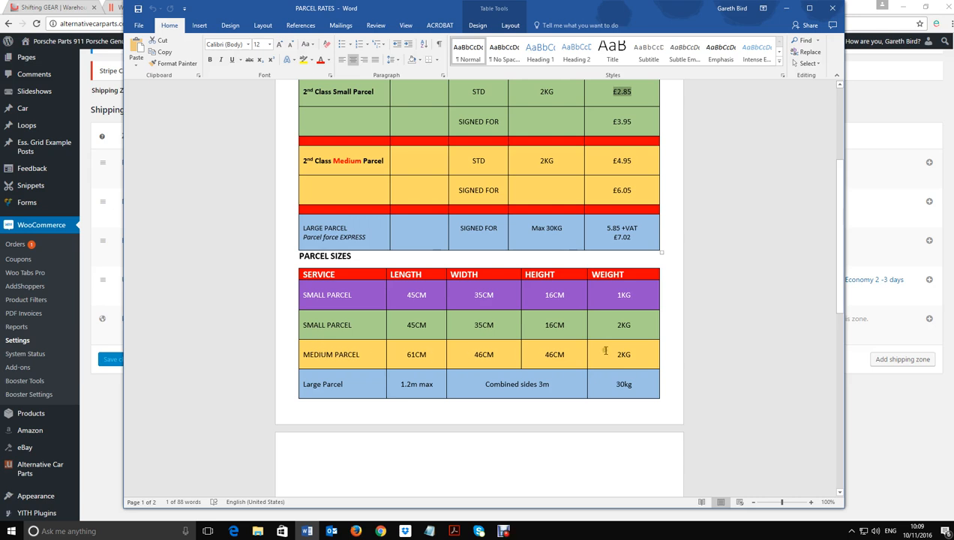
pyautogui.scroll(3, 605, 351)
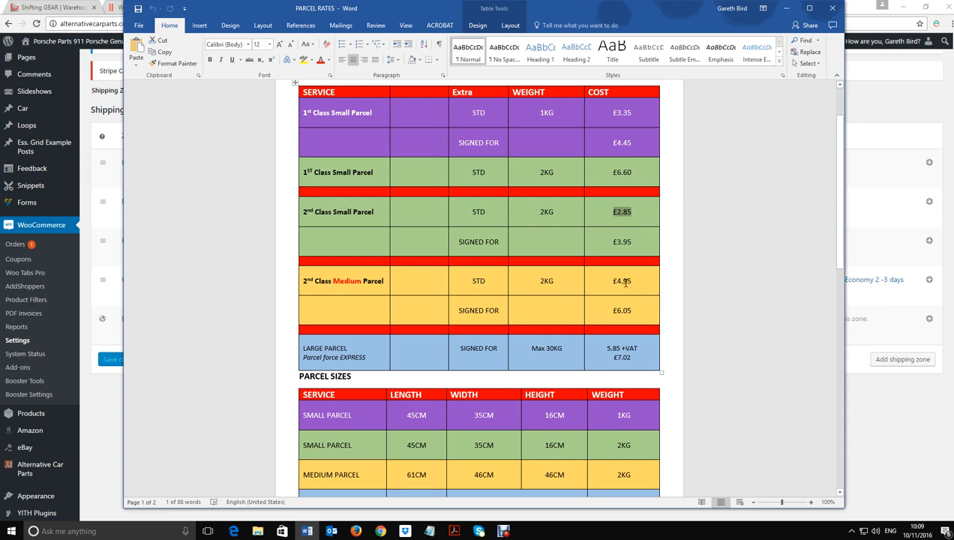
pyautogui.scroll(1, 625, 283)
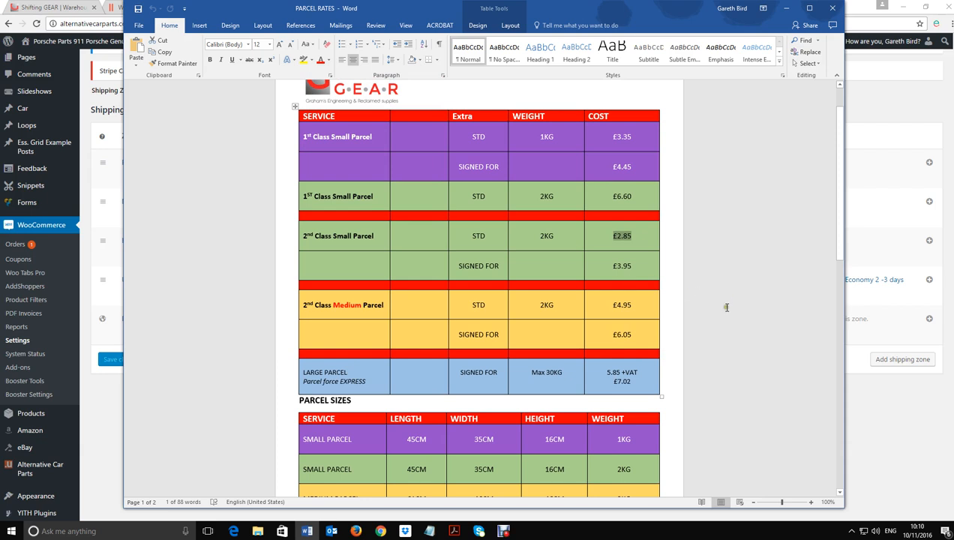
pyautogui.scroll(-1, 683, 348)
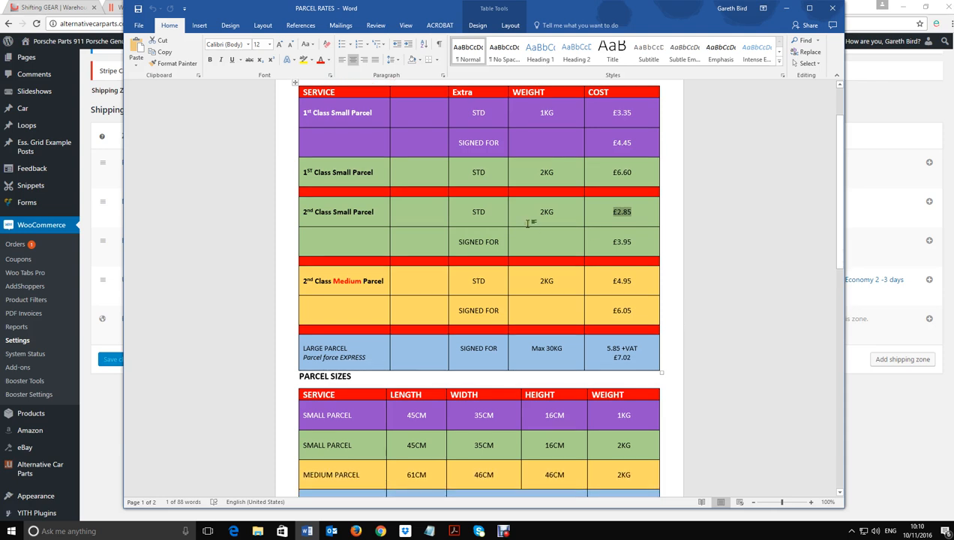
pyautogui.scroll(-3, 533, 210)
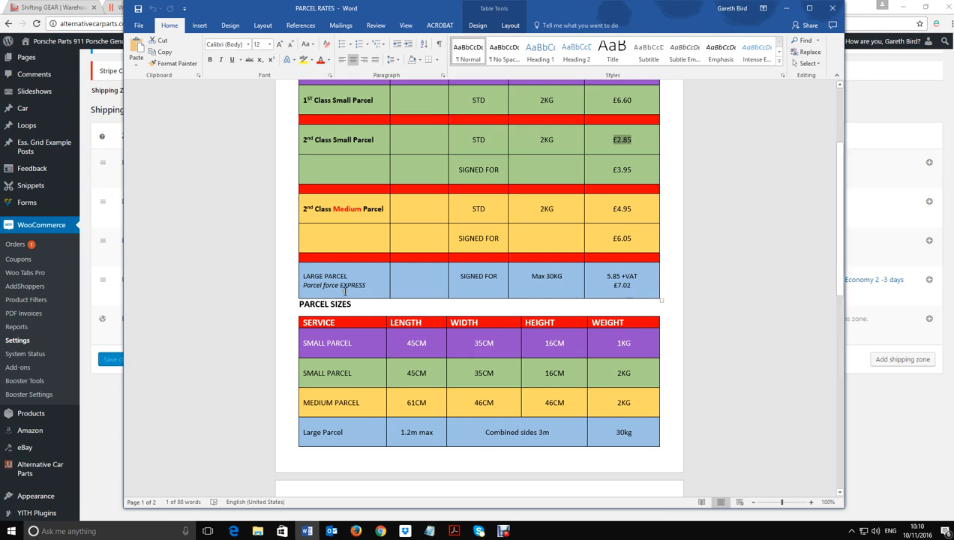
# Highlight the large parcel Parcelforce Express row, compare it with the other postage rates, and minimise the document.
pyautogui.moveTo(319, 279); pyautogui.dragTo(629, 295)
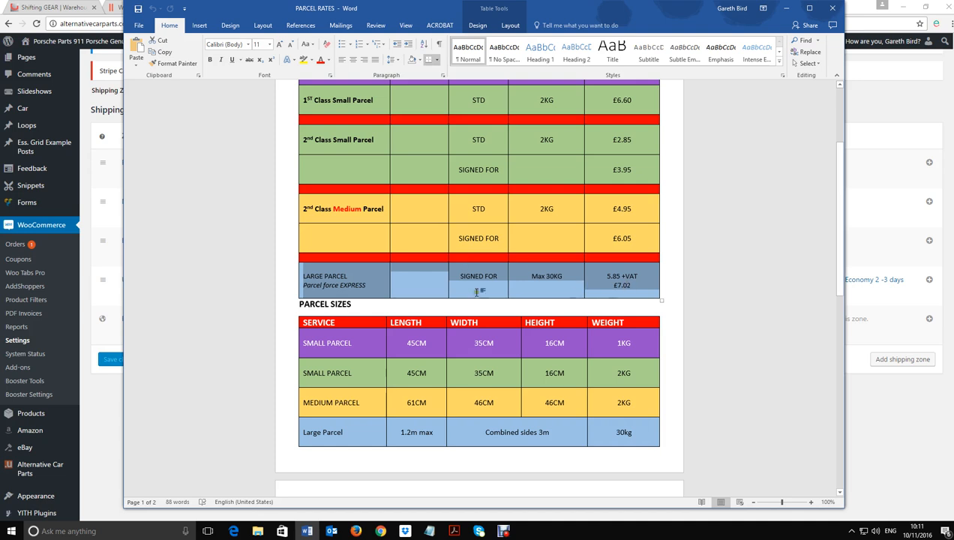
pyautogui.scroll(1, 623, 234)
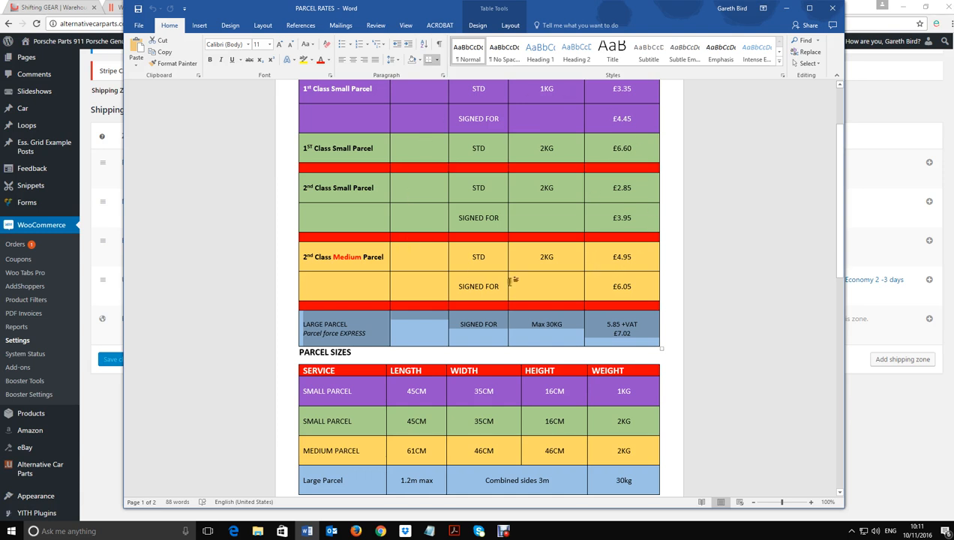
pyautogui.scroll(1, 527, 157)
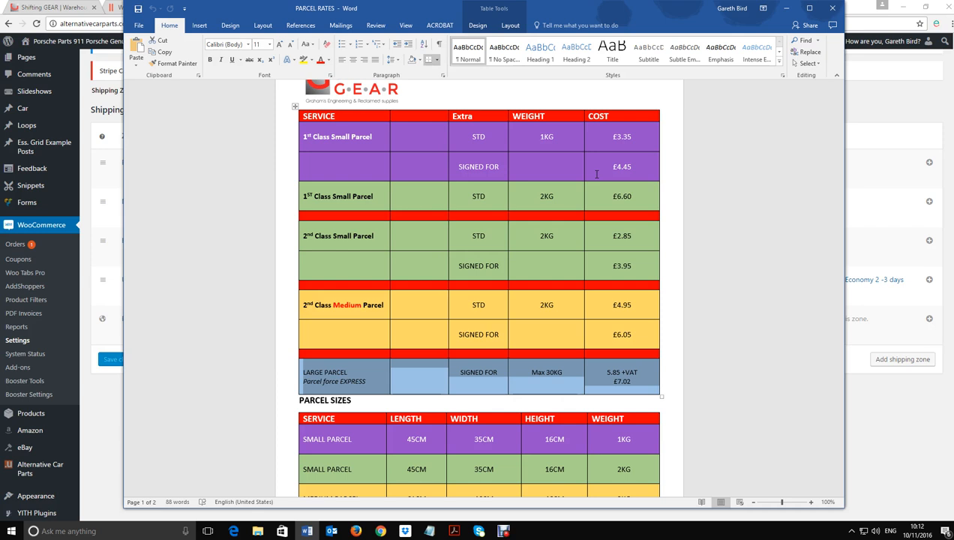
pyautogui.scroll(-2, 596, 174)
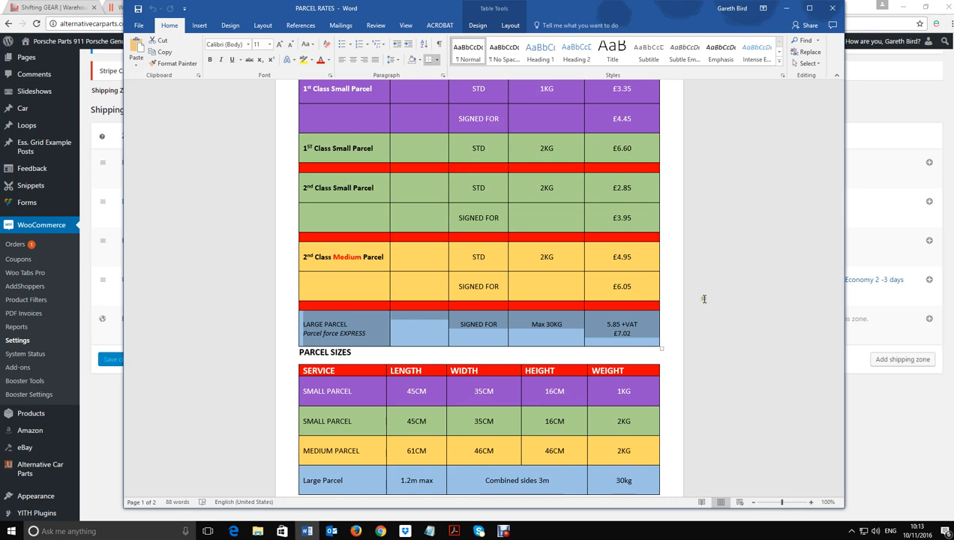
pyautogui.click(787, 9)
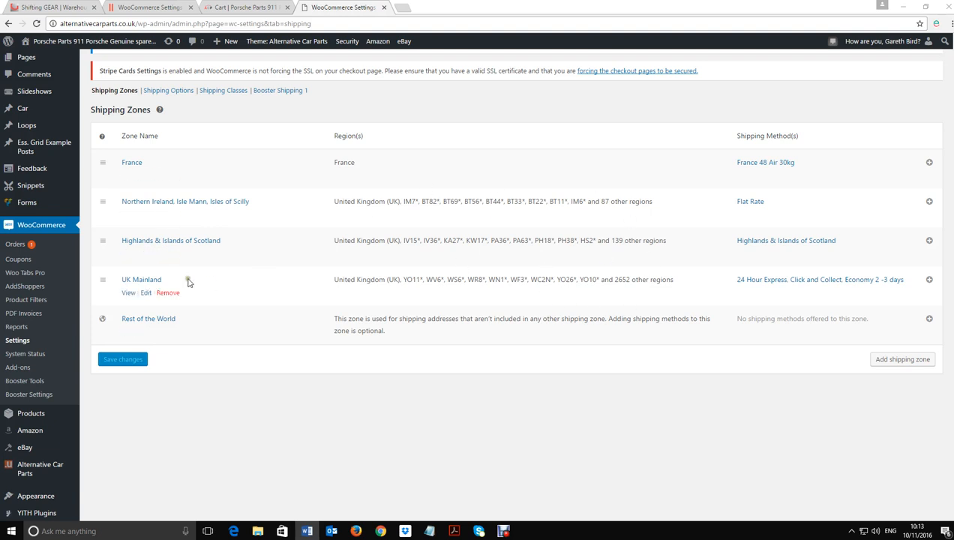
# Open the UK Mainland shipping zone for editing and inspect its wildcard postcode list, highlighting the SK23* entry.
pyautogui.click(145, 293)
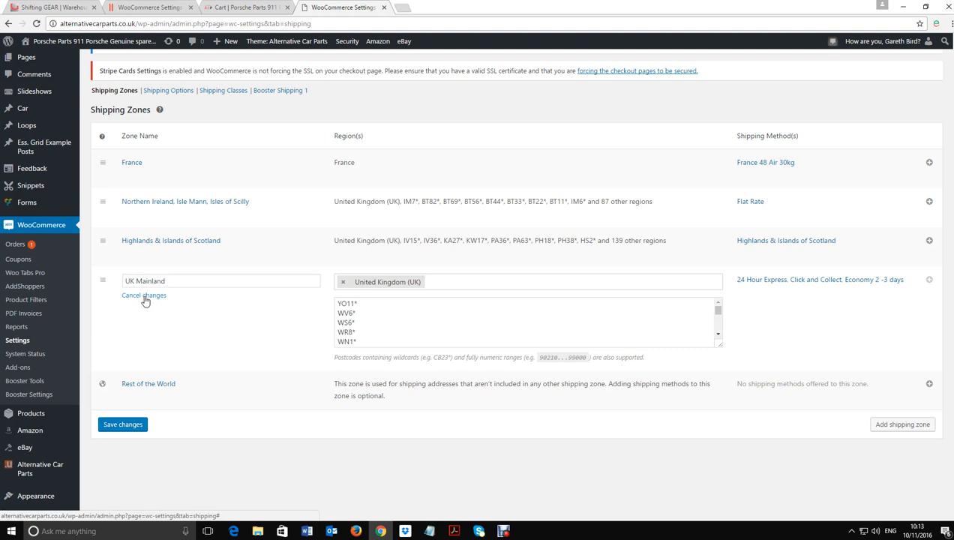
pyautogui.scroll(-1, 350, 310)
pyautogui.scroll(-10, 350, 310)
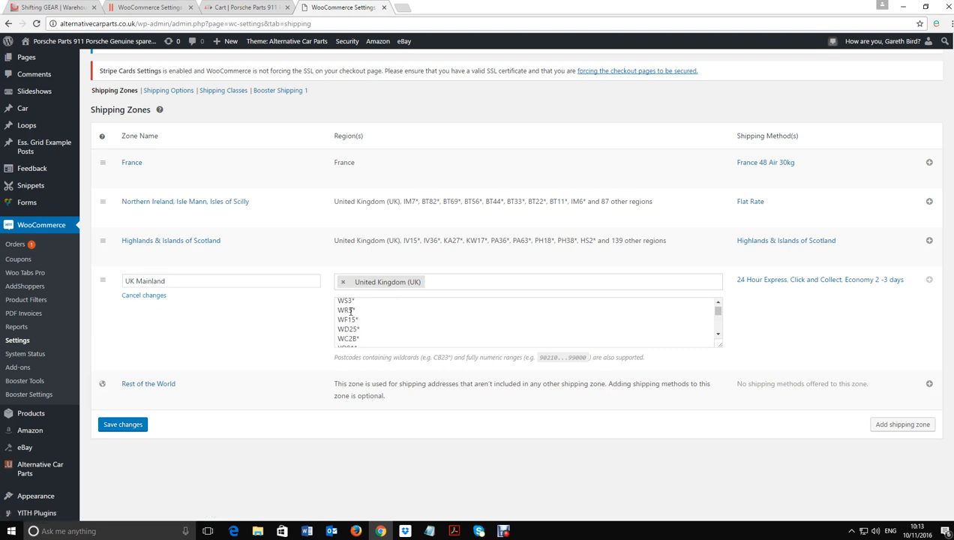
pyautogui.scroll(-2, 350, 307)
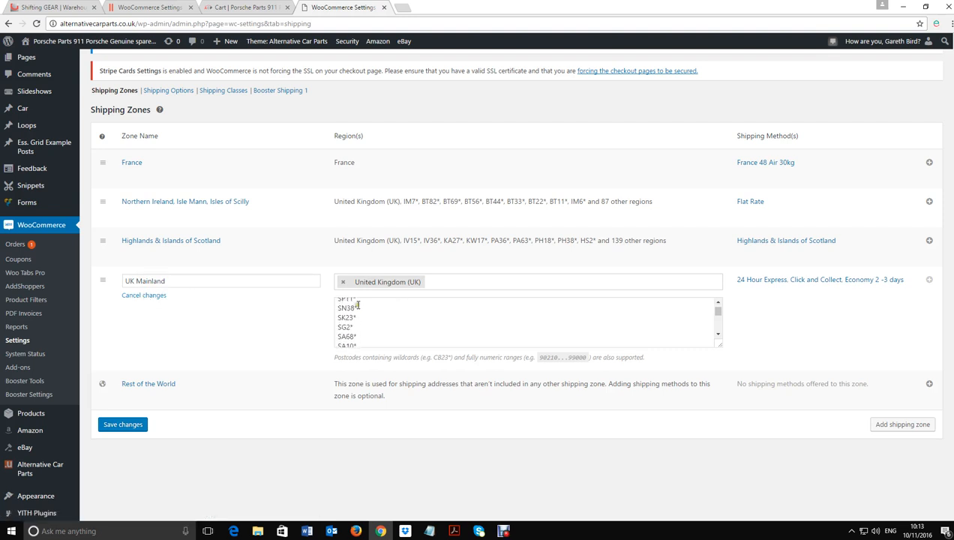
pyautogui.doubleClick(369, 319)
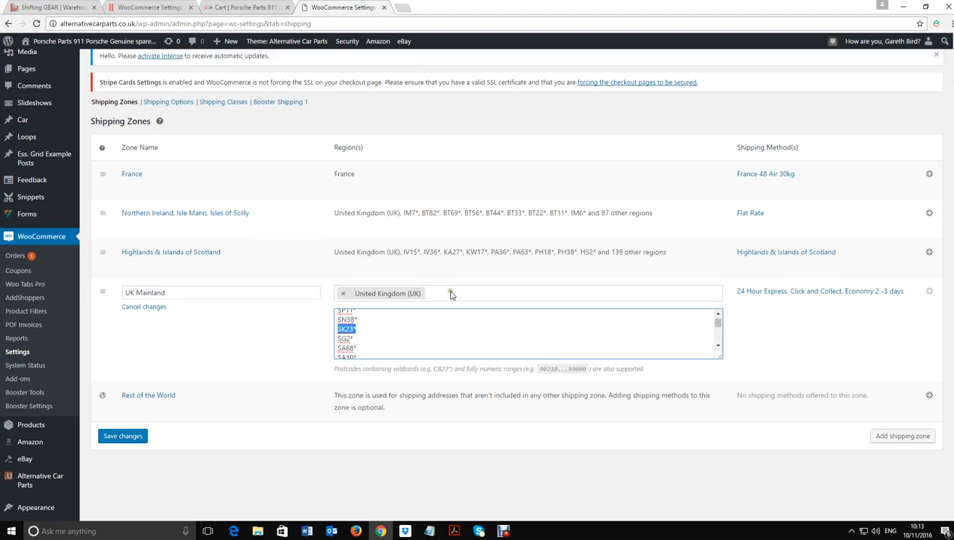
pyautogui.scroll(1, 507, 294)
pyautogui.click(718, 353)
pyautogui.click(135, 375)
pyautogui.scroll(1, 330, 337)
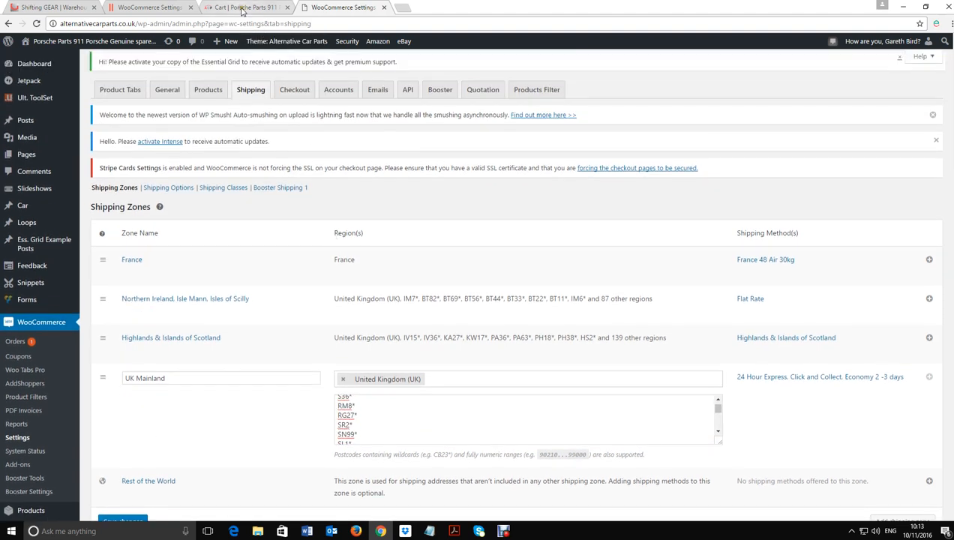
# Switch to the Shifting GEAR shop's home page and look through the range of products on sale.
pyautogui.click(241, 7)
pyautogui.click(50, 8)
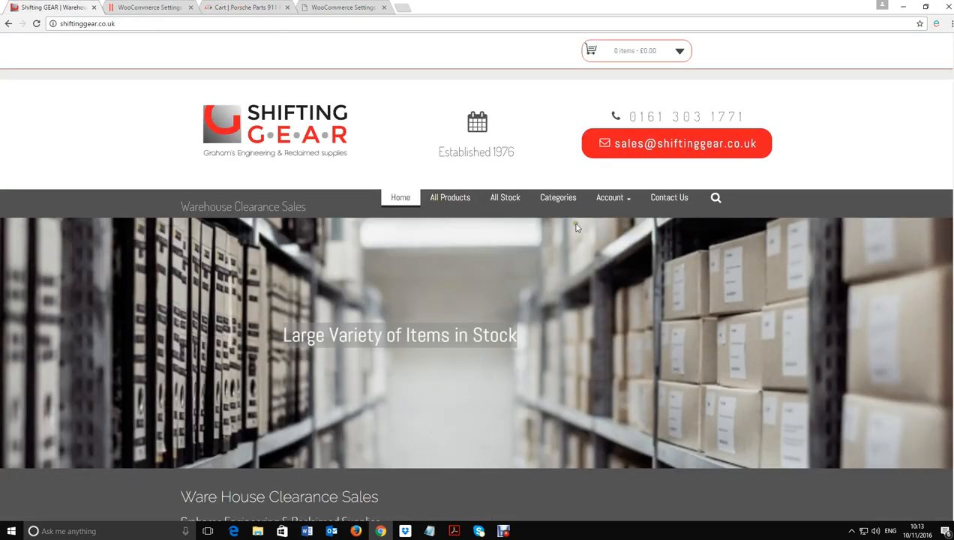
pyautogui.scroll(-8, 604, 257)
pyautogui.scroll(-3, 604, 257)
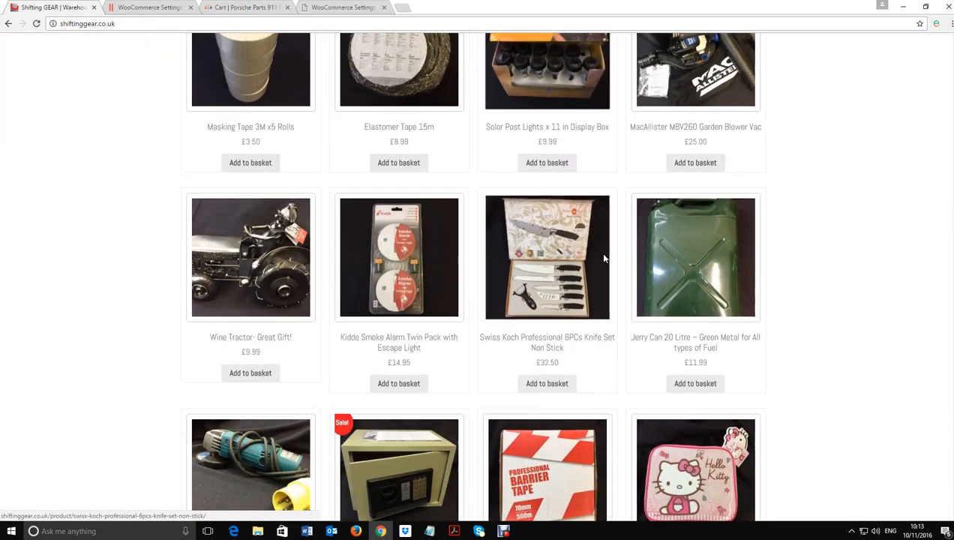
pyautogui.scroll(-4, 609, 262)
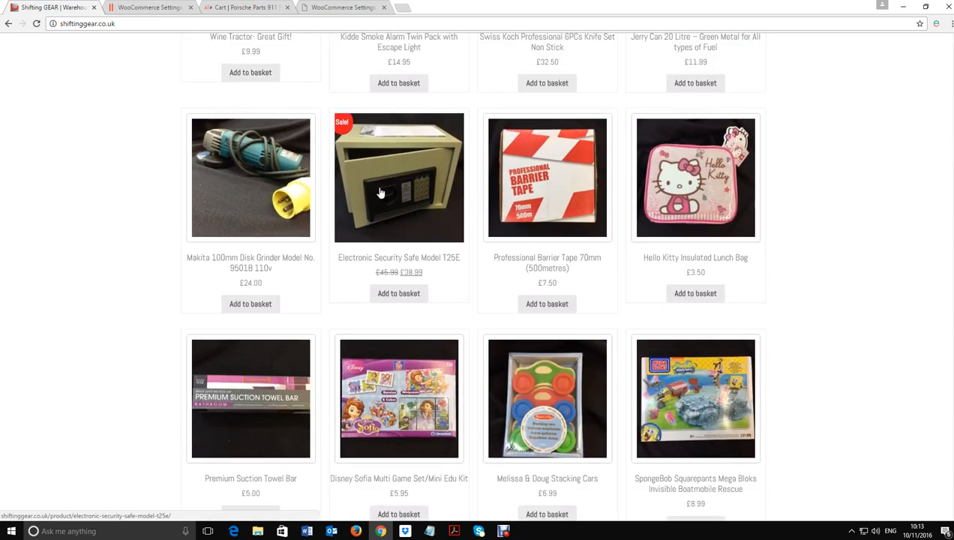
pyautogui.scroll(1, 380, 194)
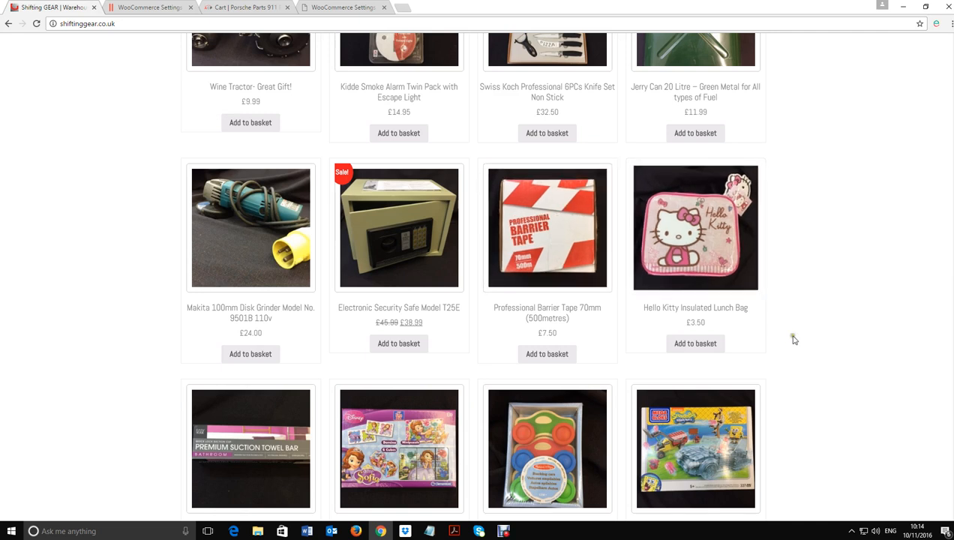
pyautogui.scroll(4, 793, 337)
pyautogui.scroll(15, 794, 339)
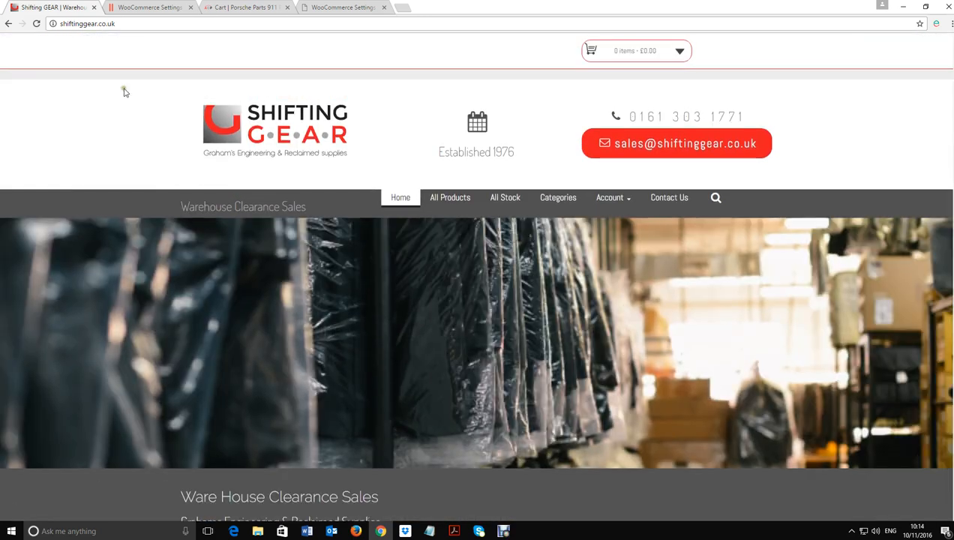
# Switch to the Shifting GEAR site's WordPress admin and open its list of installed plugins.
pyautogui.click(152, 8)
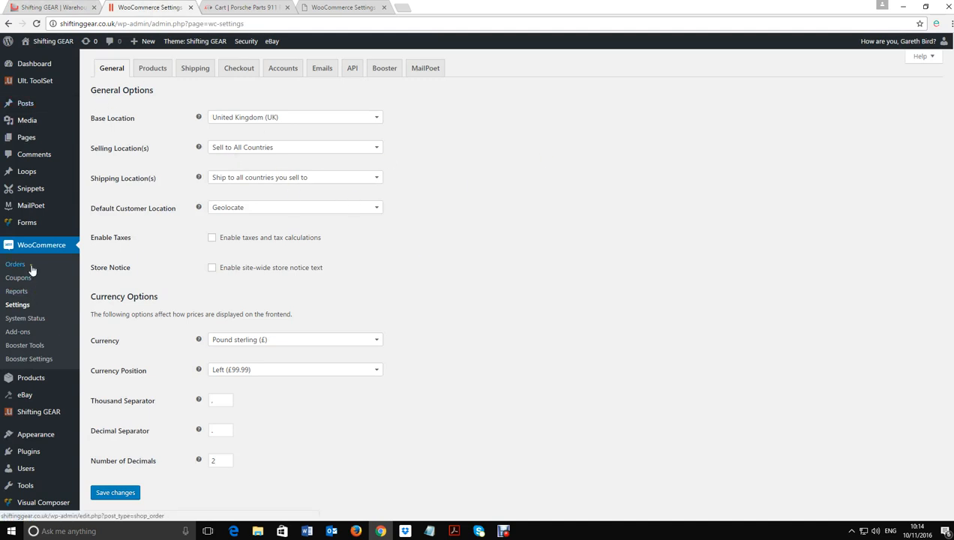
pyautogui.moveTo(25, 452)
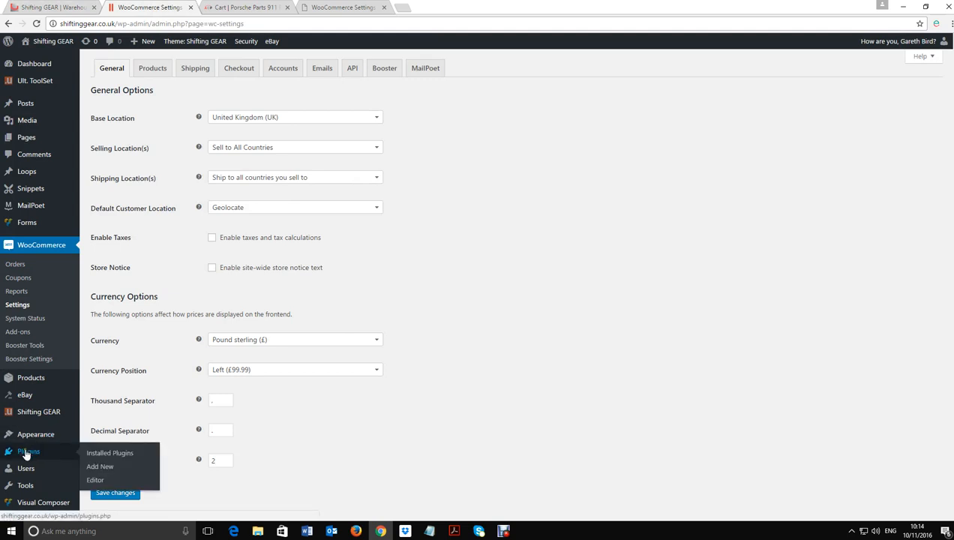
pyautogui.click(83, 452)
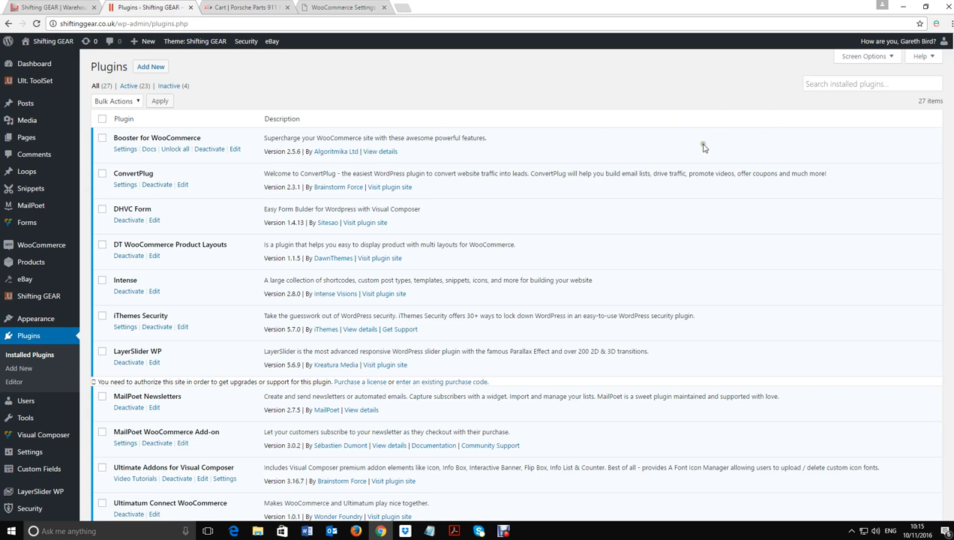
# Search the installed plugins for "woocommerce booster".
pyautogui.click(834, 80)
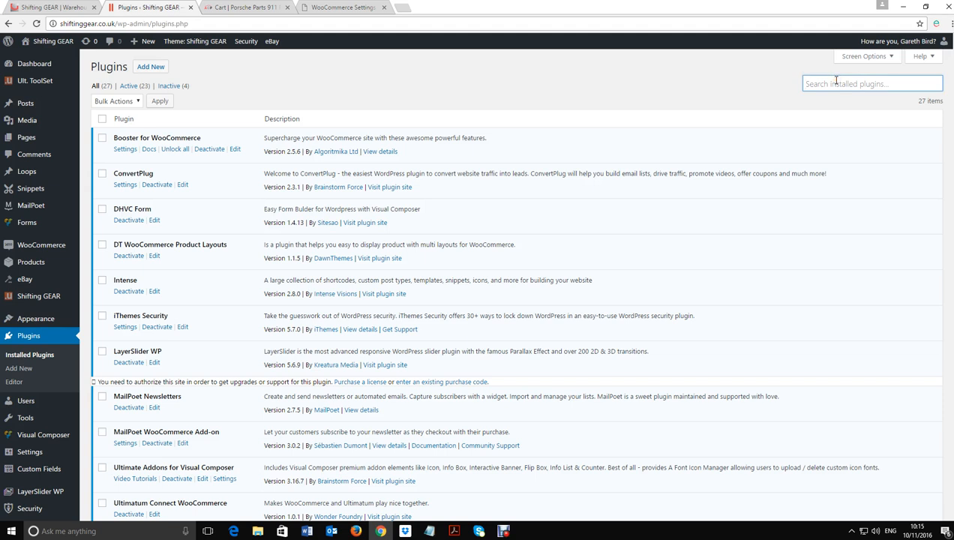
pyautogui.write('woocommerce')
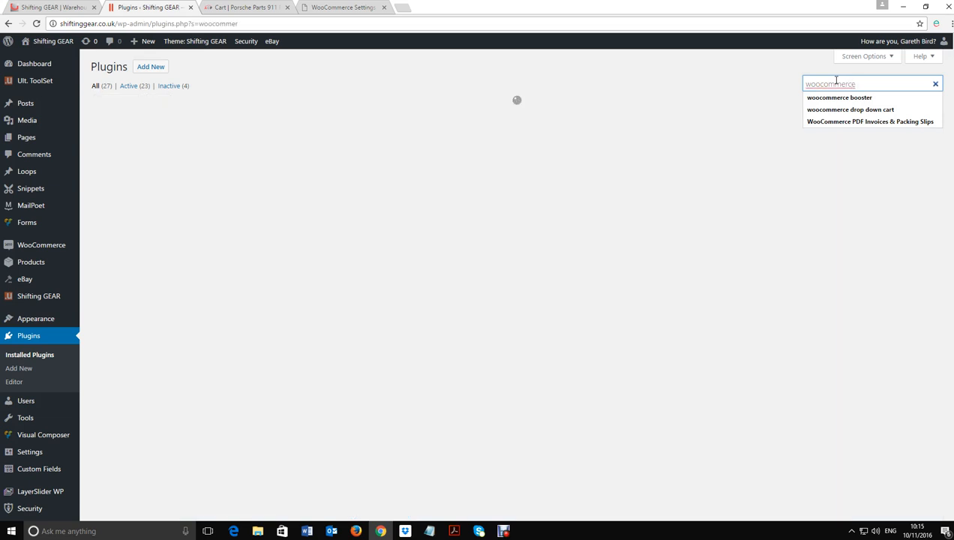
pyautogui.write(' booster')
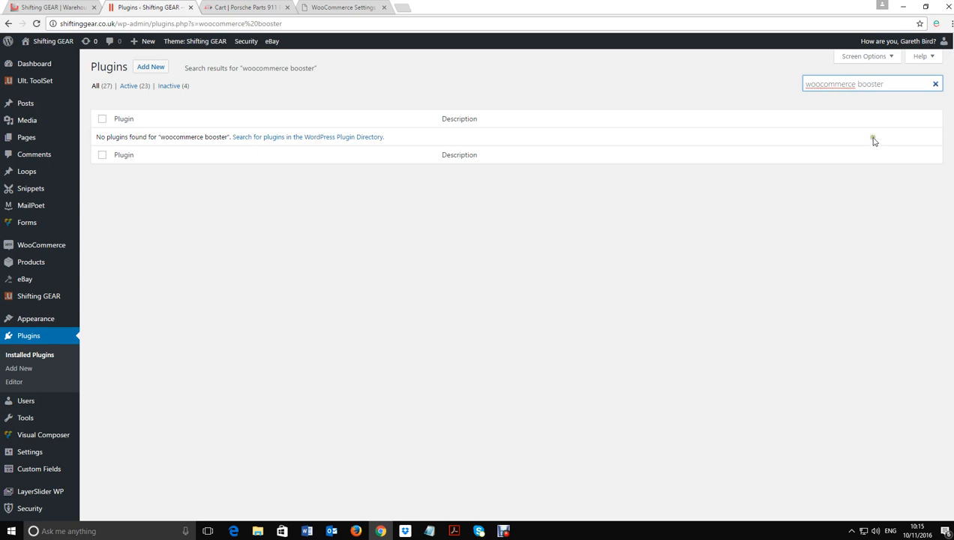
# Open the page for adding new plugins and search the plugin directory for "woocommerce booster".
pyautogui.click(152, 66)
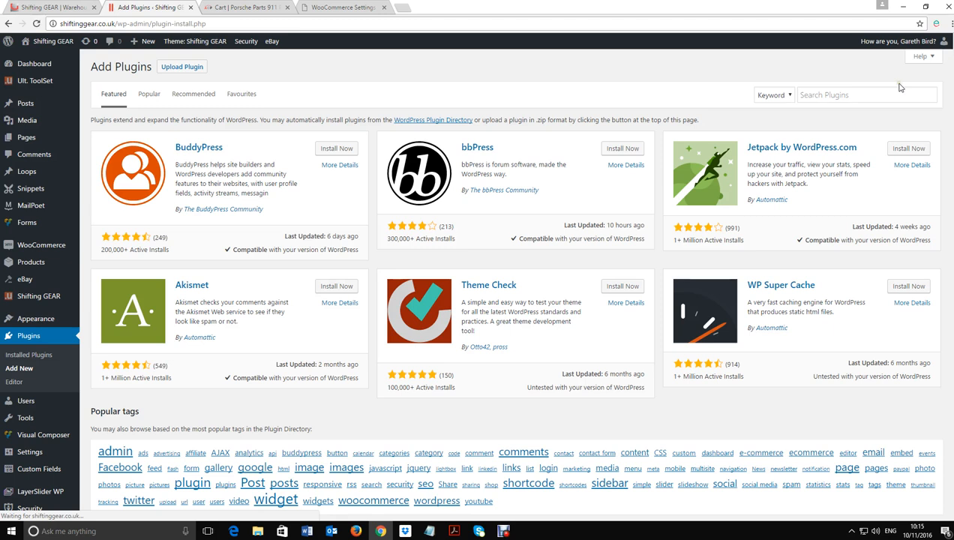
pyautogui.click(871, 92)
pyautogui.write('w')
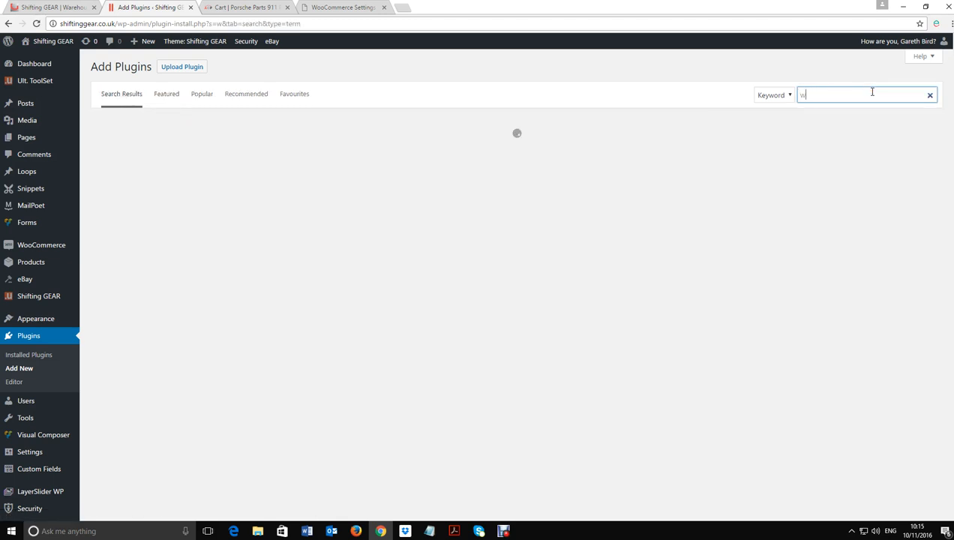
pyautogui.write('oocommerce booster')
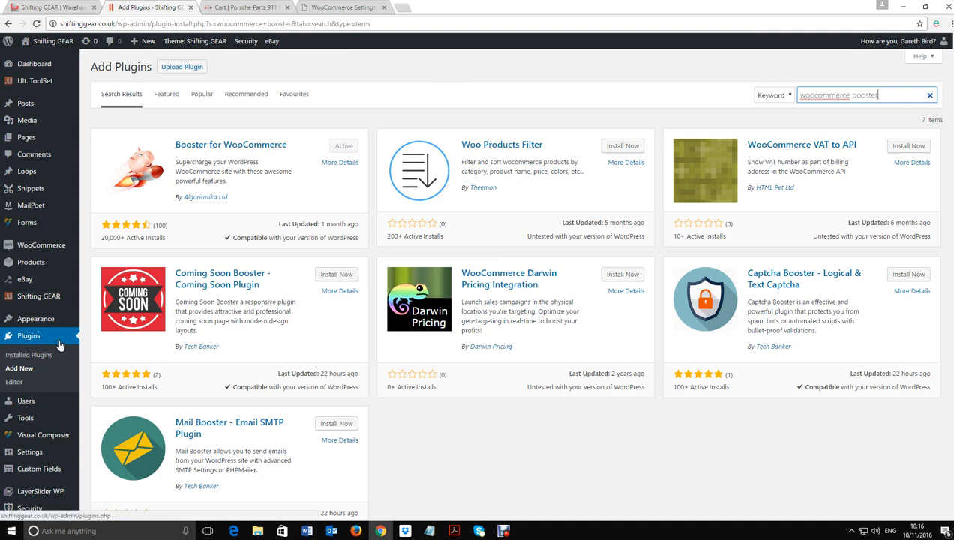
# Open the Booster for WooCommerce settings from the installed plugins and review its modules through to the Shipping & Orders group.
pyautogui.click(30, 342)
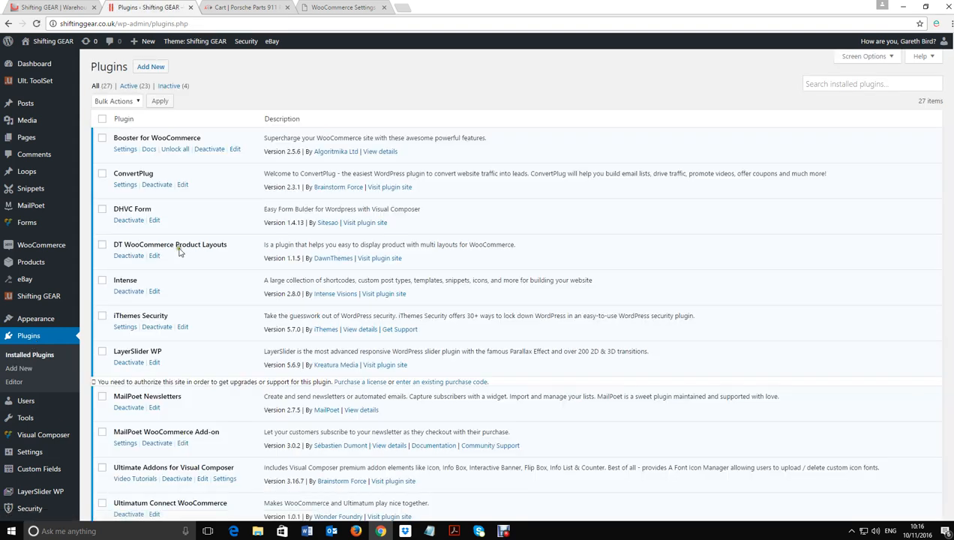
pyautogui.click(126, 150)
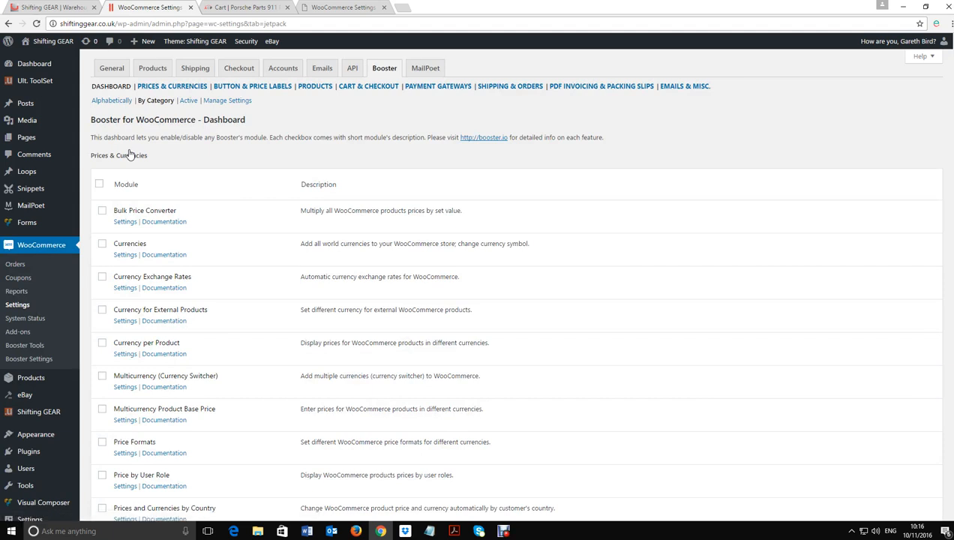
pyautogui.scroll(-6, 150, 195)
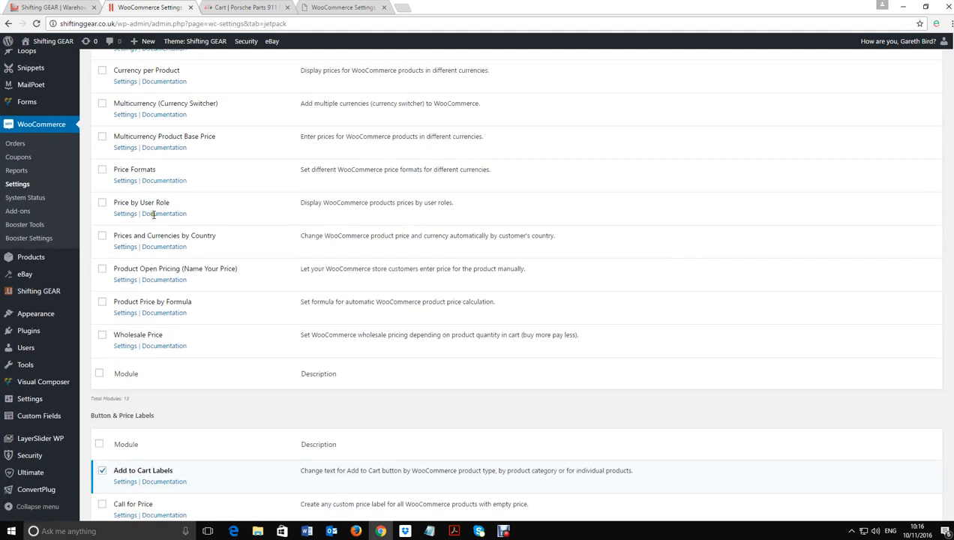
pyautogui.scroll(-6, 154, 218)
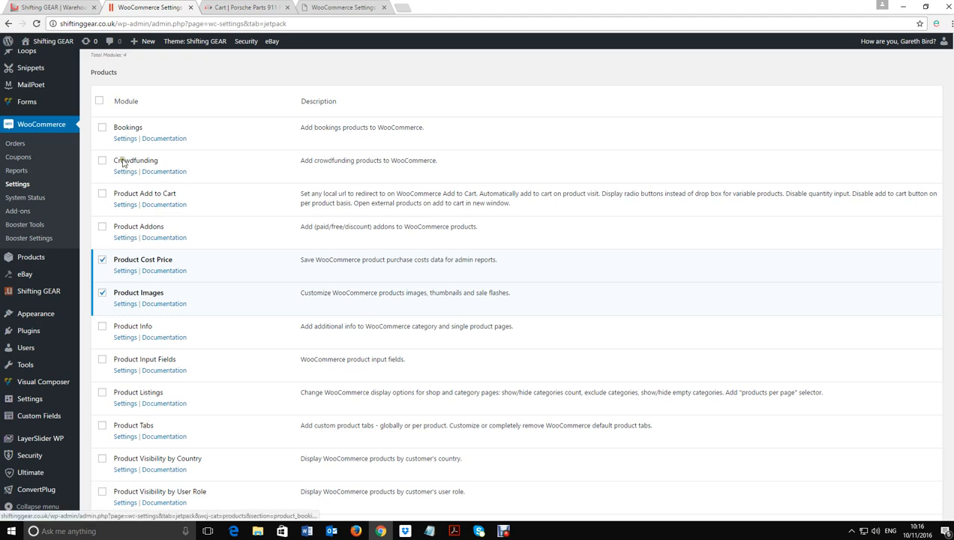
pyautogui.scroll(-2, 153, 254)
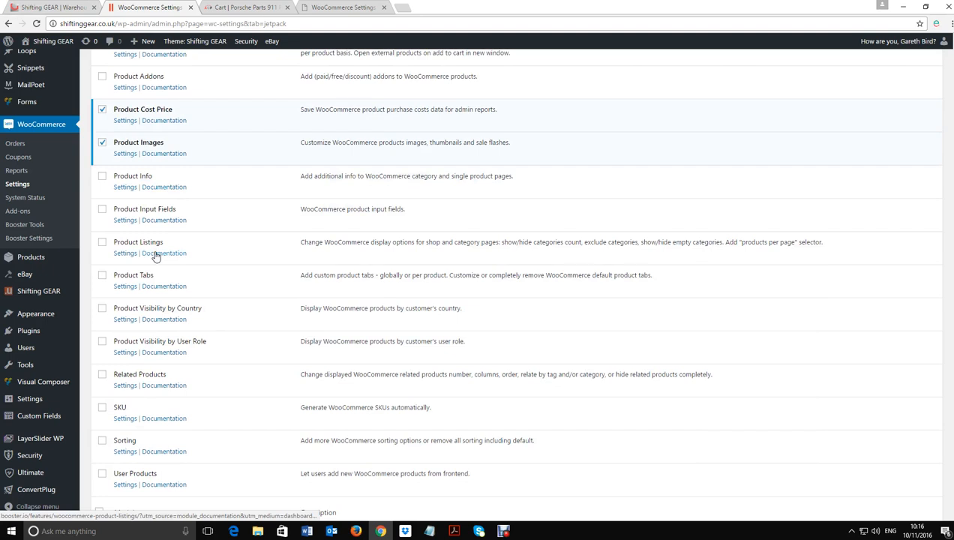
pyautogui.scroll(-2, 156, 255)
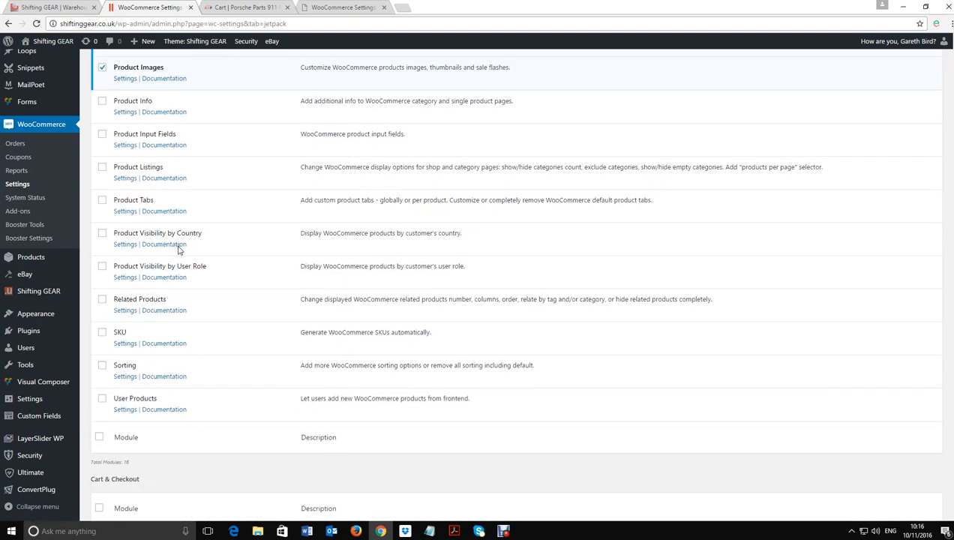
pyautogui.scroll(-1, 169, 252)
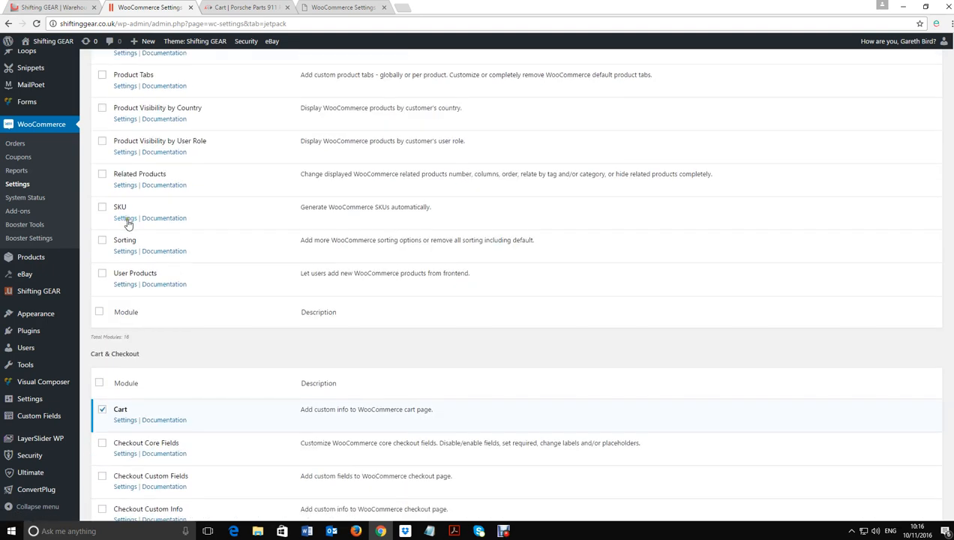
pyautogui.scroll(-1, 233, 228)
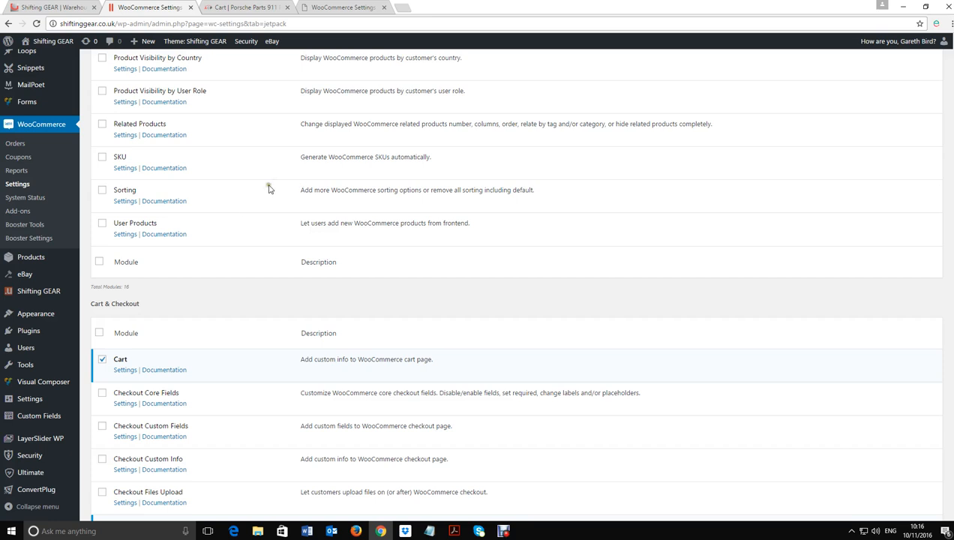
pyautogui.scroll(-3, 266, 195)
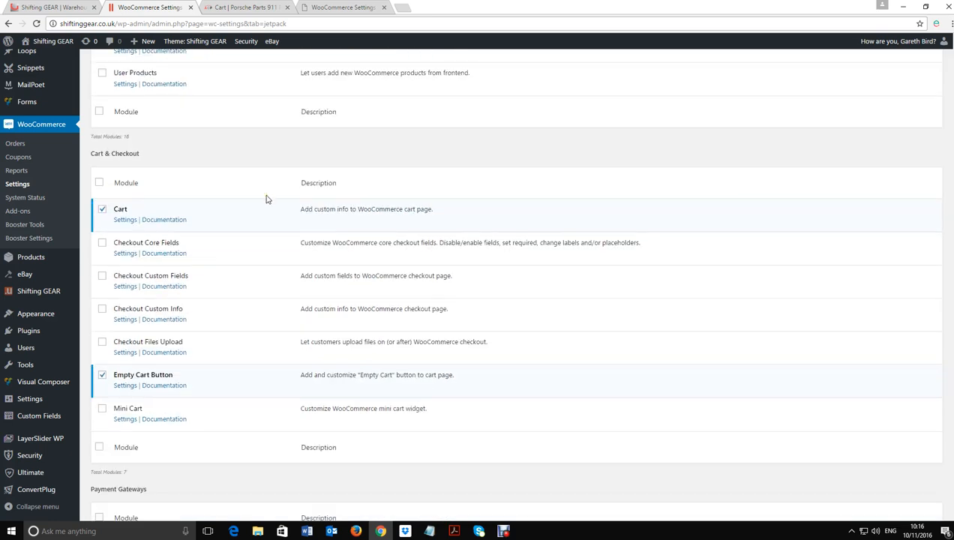
pyautogui.scroll(-3, 271, 201)
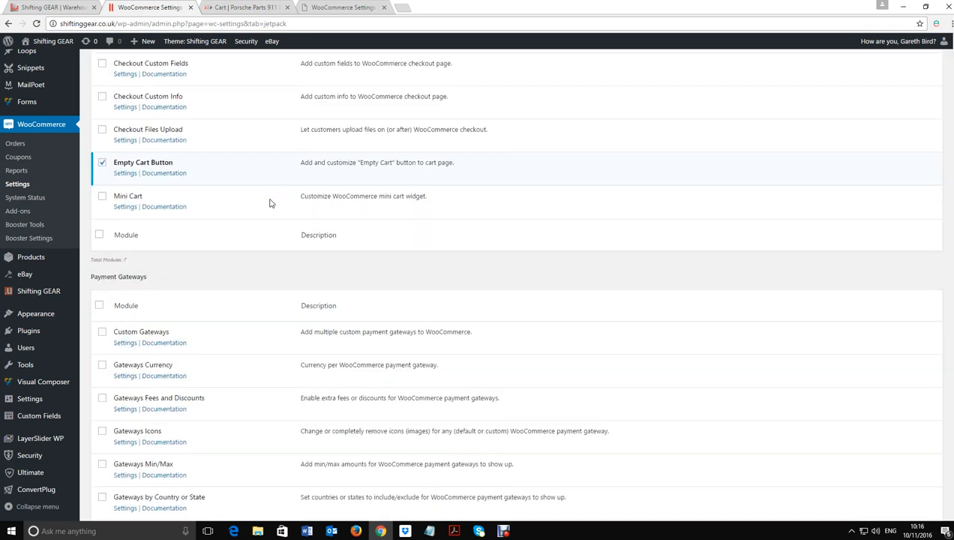
pyautogui.scroll(-4, 271, 202)
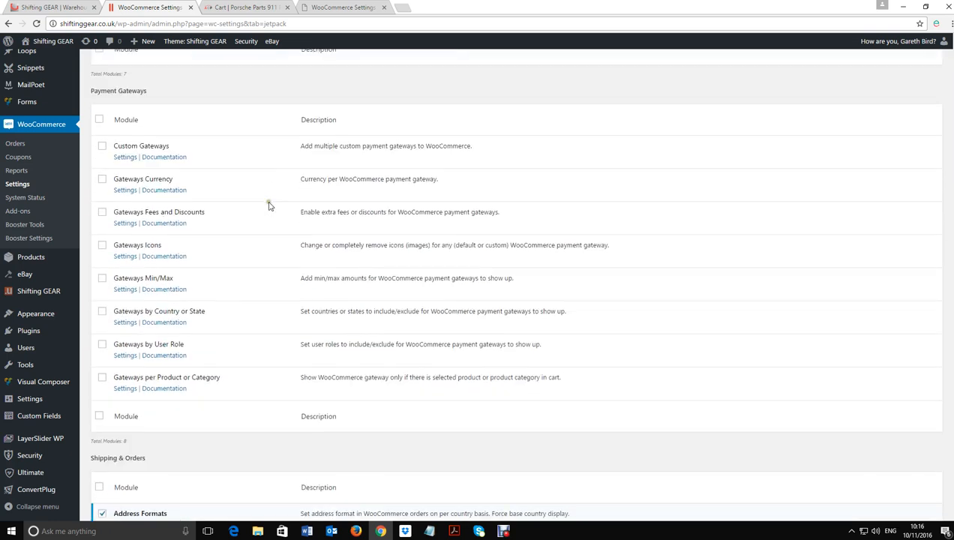
pyautogui.scroll(-2, 271, 206)
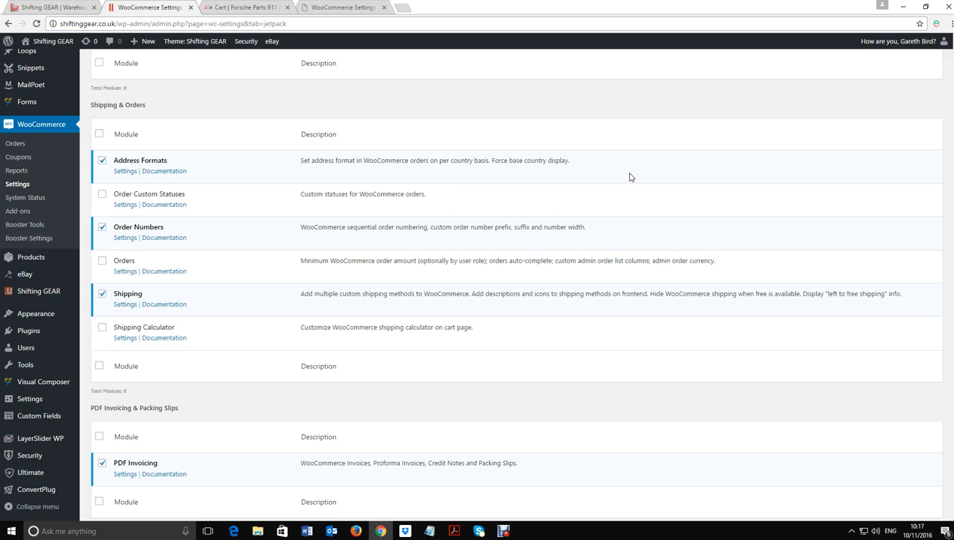
# Look over Booster's PDF Invoicing and Emails & Misc. modules, and return to the Products module group.
pyautogui.scroll(-3, 617, 192)
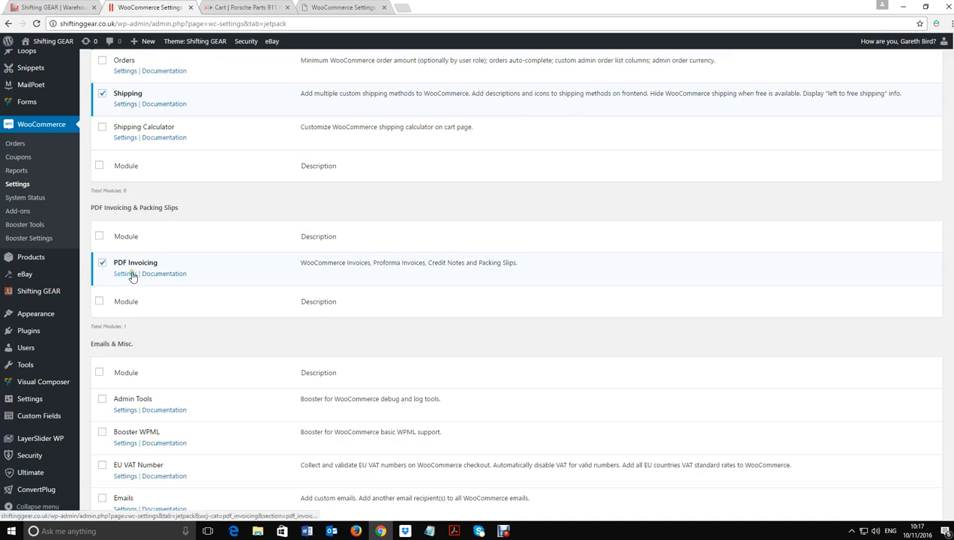
pyautogui.scroll(-5, 611, 267)
pyautogui.scroll(5, 616, 267)
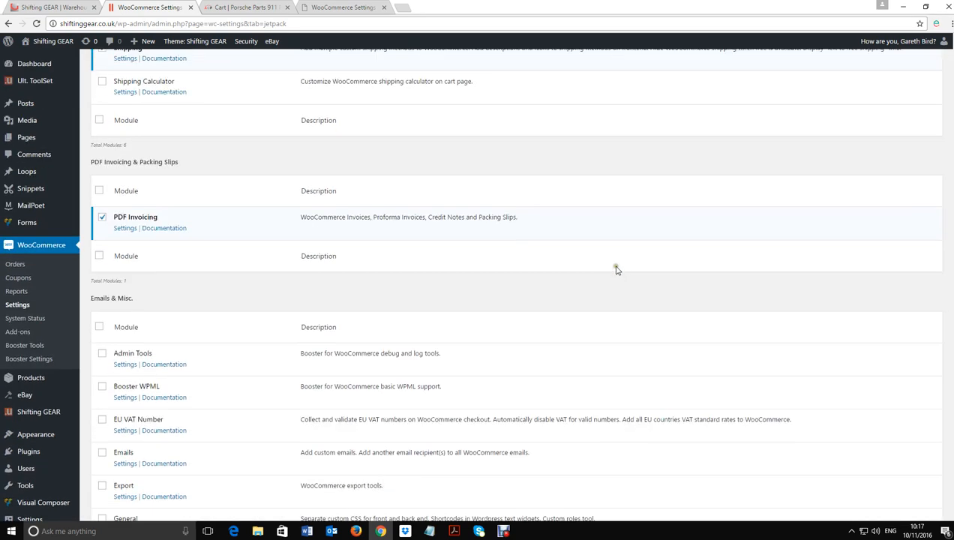
pyautogui.scroll(12, 615, 265)
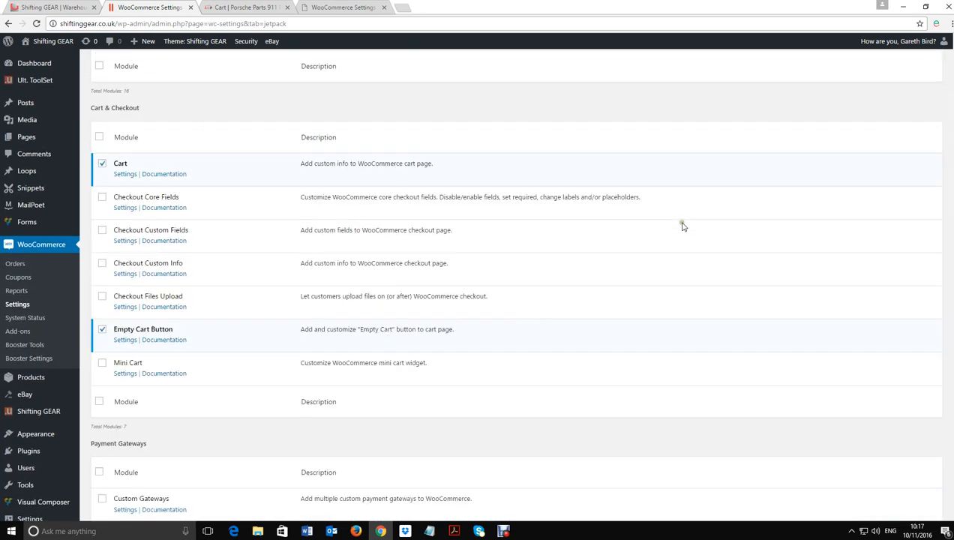
pyautogui.scroll(10, 682, 227)
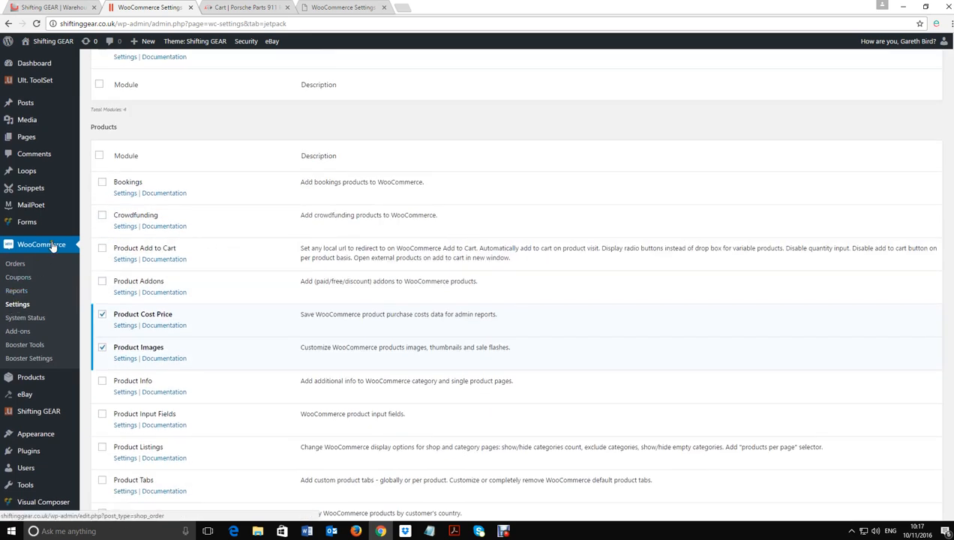
# Remove the existing Mainland UK zone from the WooCommerce shipping zones, save the change and reload the zone list.
pyautogui.click(15, 304)
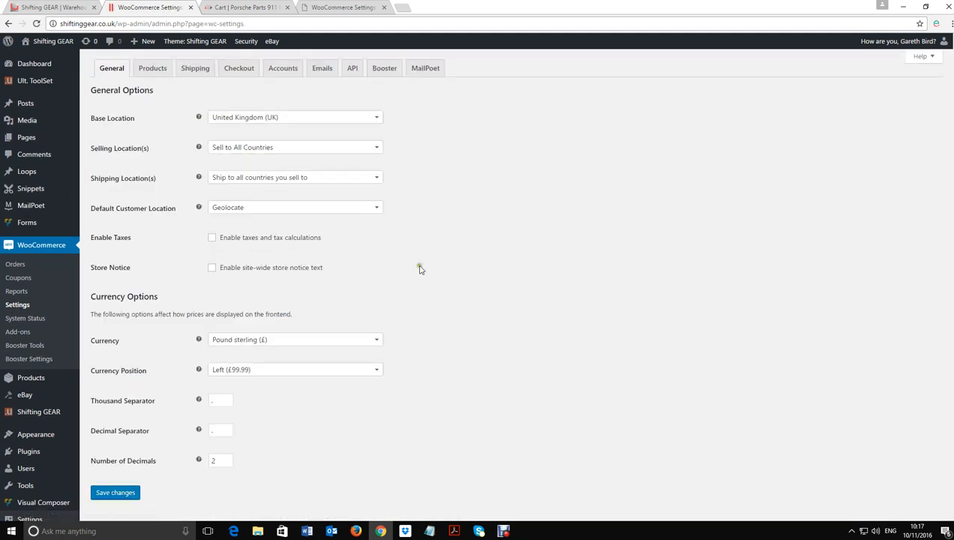
pyautogui.click(196, 75)
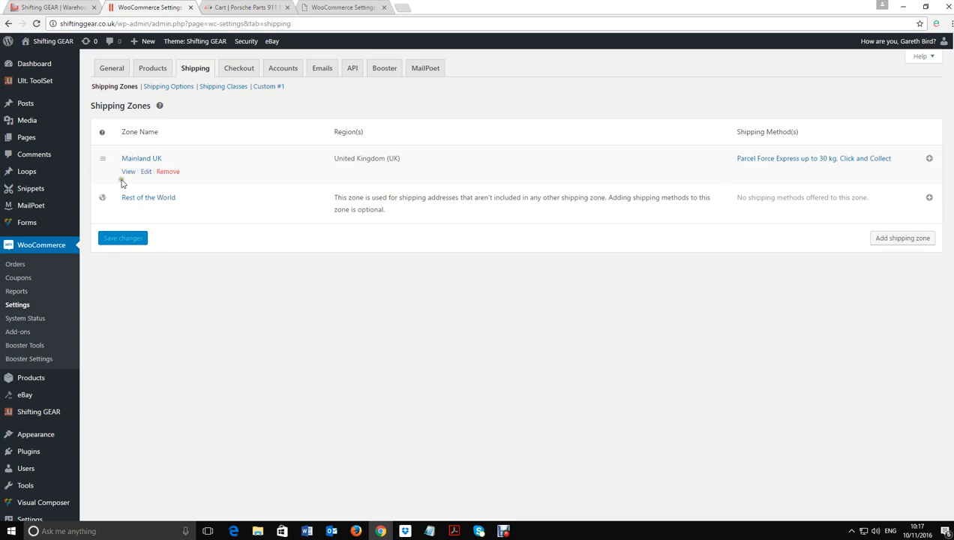
pyautogui.moveTo(146, 171)
pyautogui.click(166, 172)
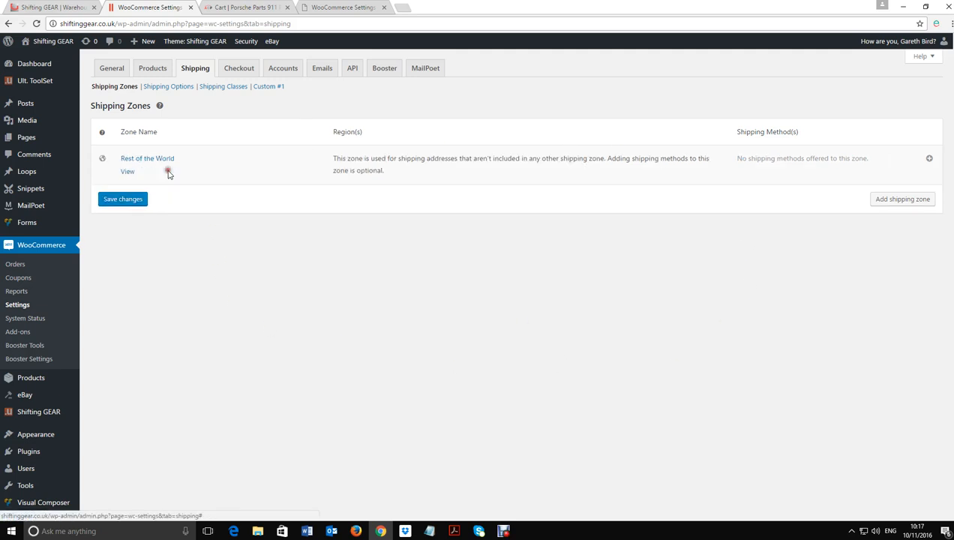
pyautogui.click(130, 199)
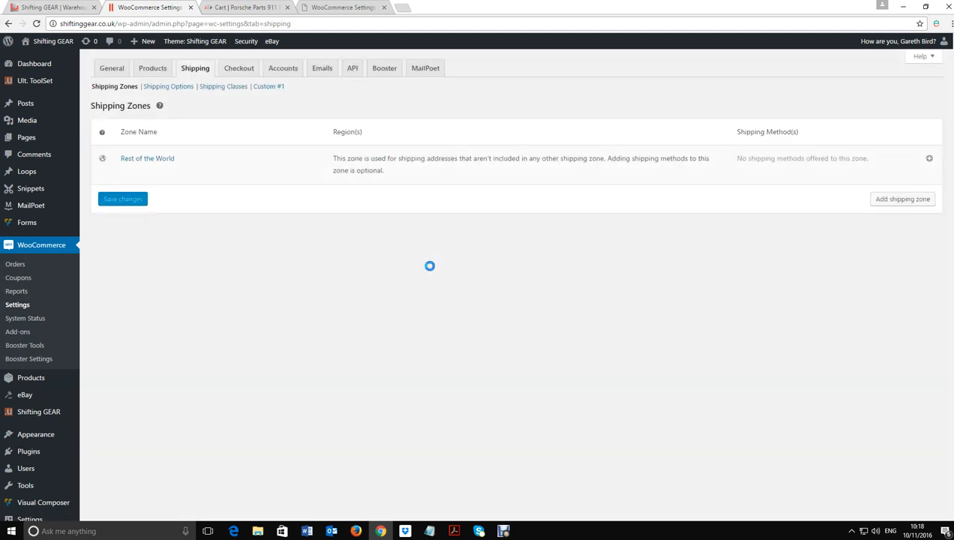
pyautogui.click(107, 89)
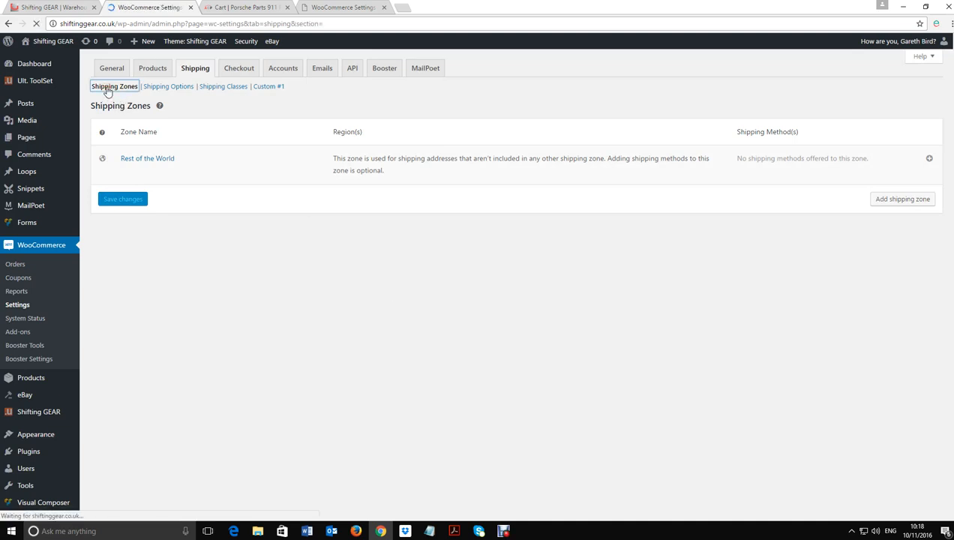
pyautogui.scroll(-2, 285, 153)
pyautogui.scroll(2, 295, 161)
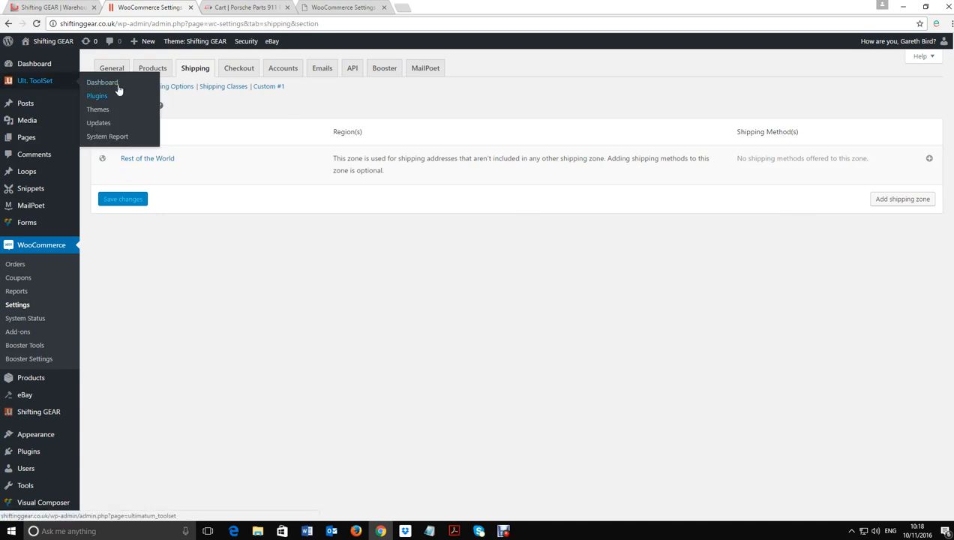
pyautogui.click(115, 88)
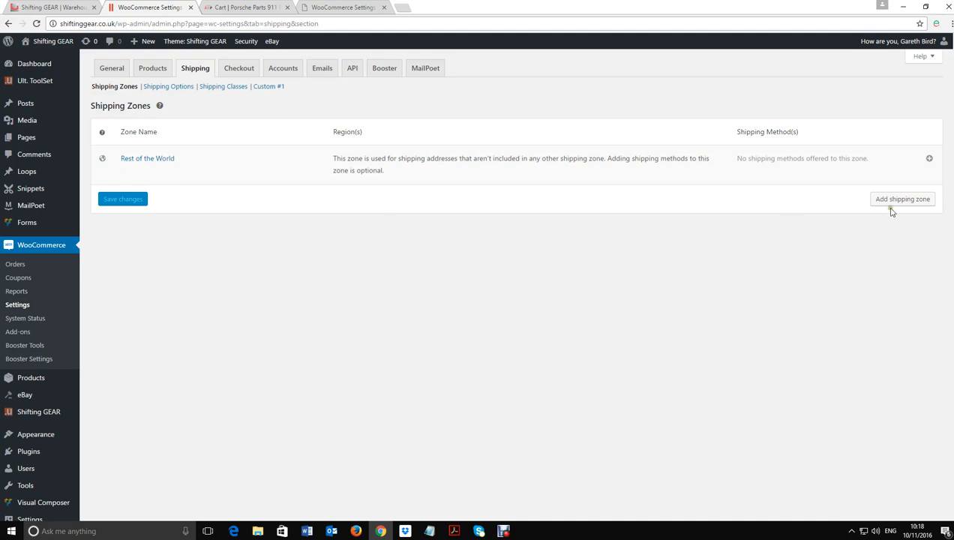
# Add a new shipping zone named Mainland UK.
pyautogui.click(911, 200)
pyautogui.click(243, 160)
pyautogui.write('Mainland UK')
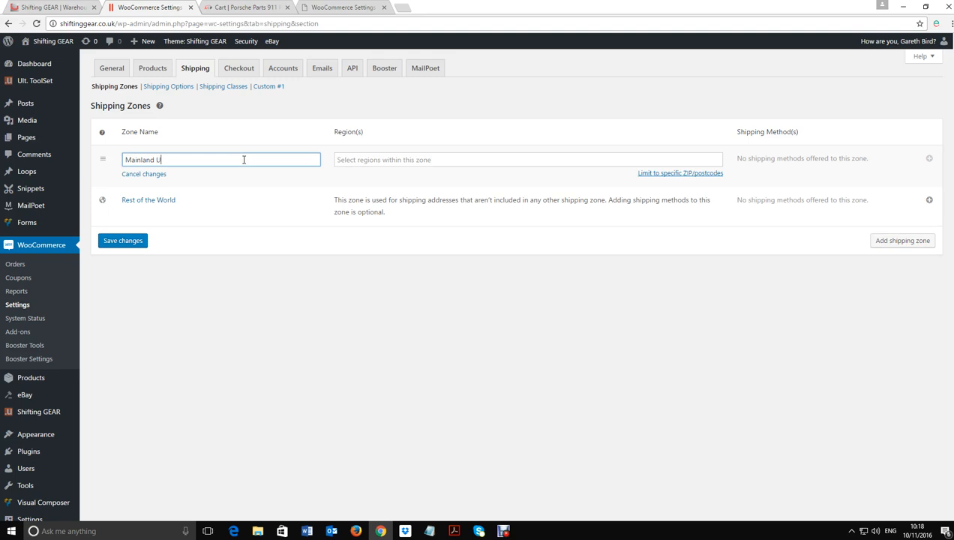
# Assign the United Kingdom (UK) region to the new Mainland UK zone and save the shipping zones.
pyautogui.click(406, 159)
pyautogui.scroll(-1, 399, 194)
pyautogui.scroll(-3, 399, 194)
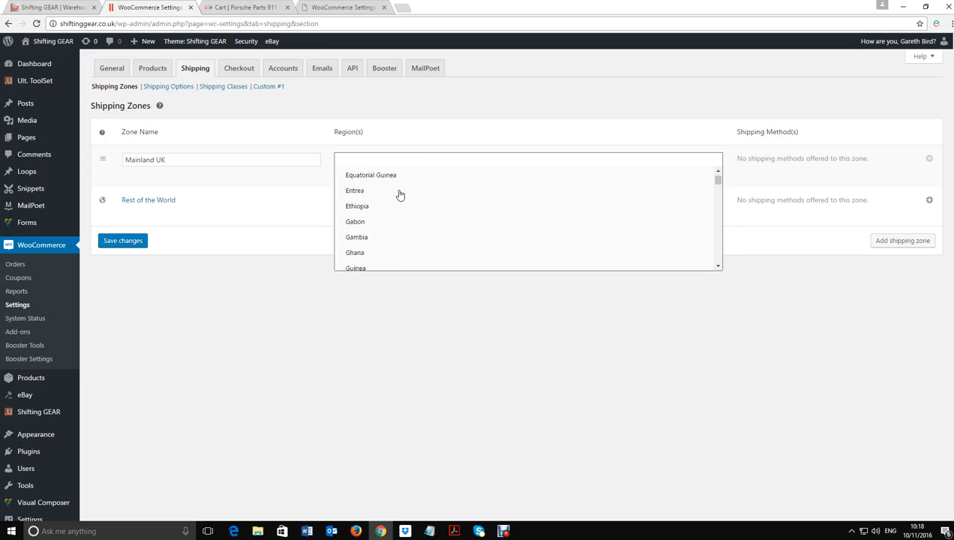
pyautogui.scroll(-1, 400, 194)
pyautogui.write('un')
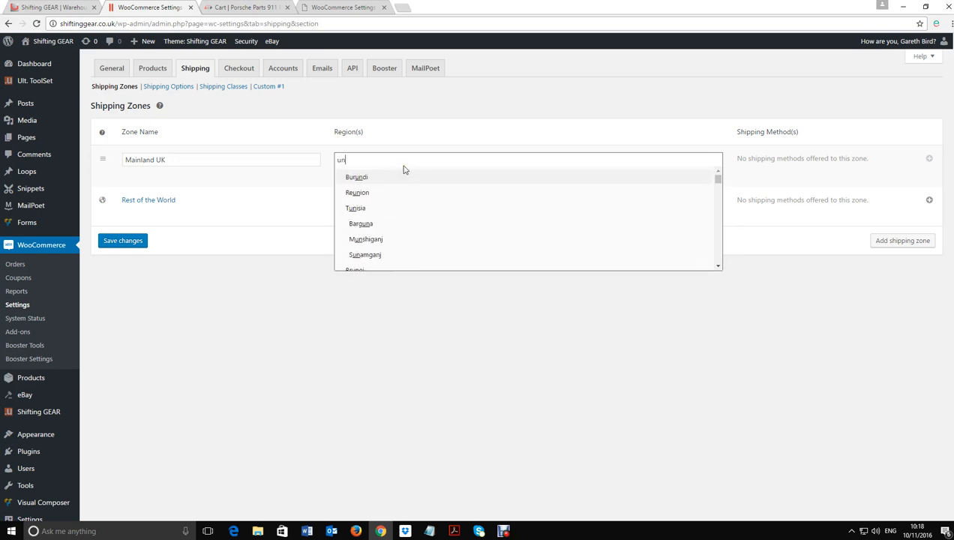
pyautogui.write('ite')
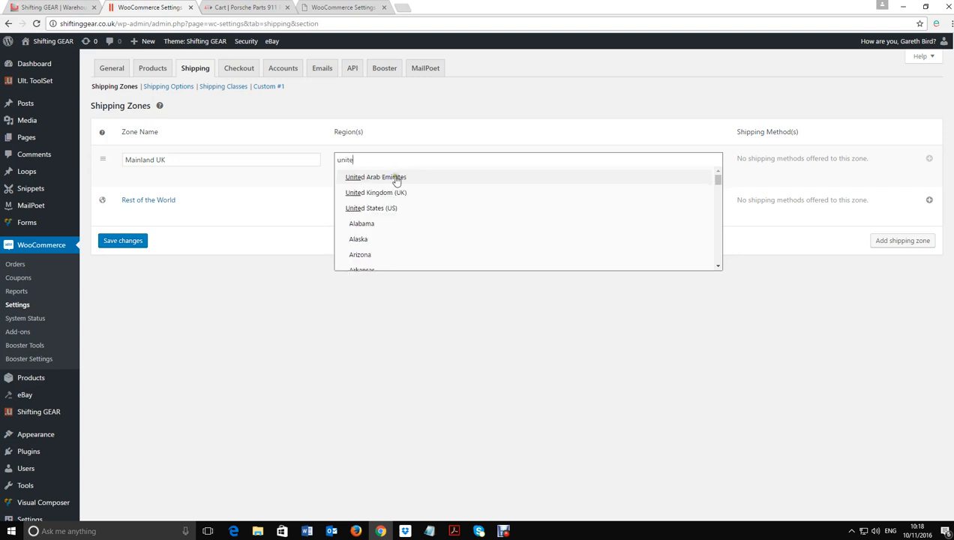
pyautogui.click(399, 192)
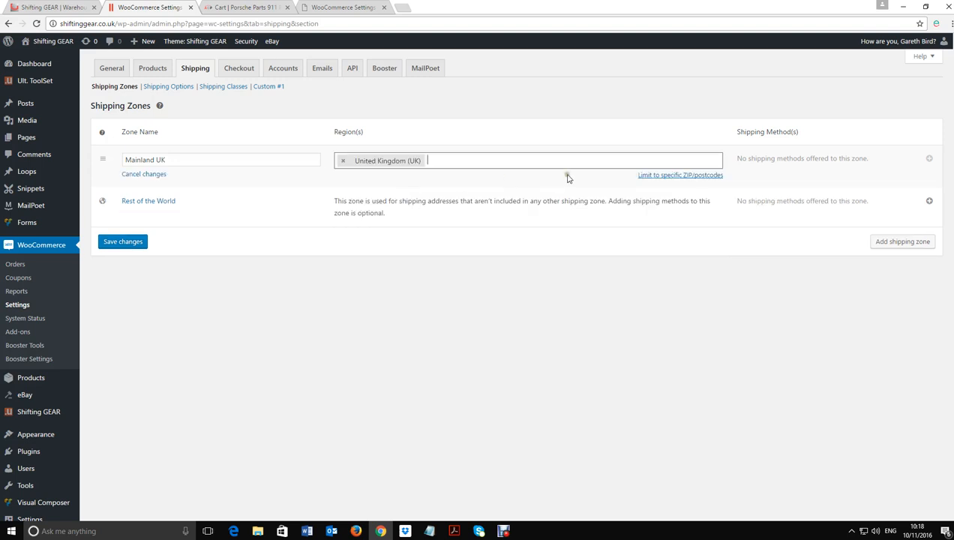
pyautogui.click(120, 240)
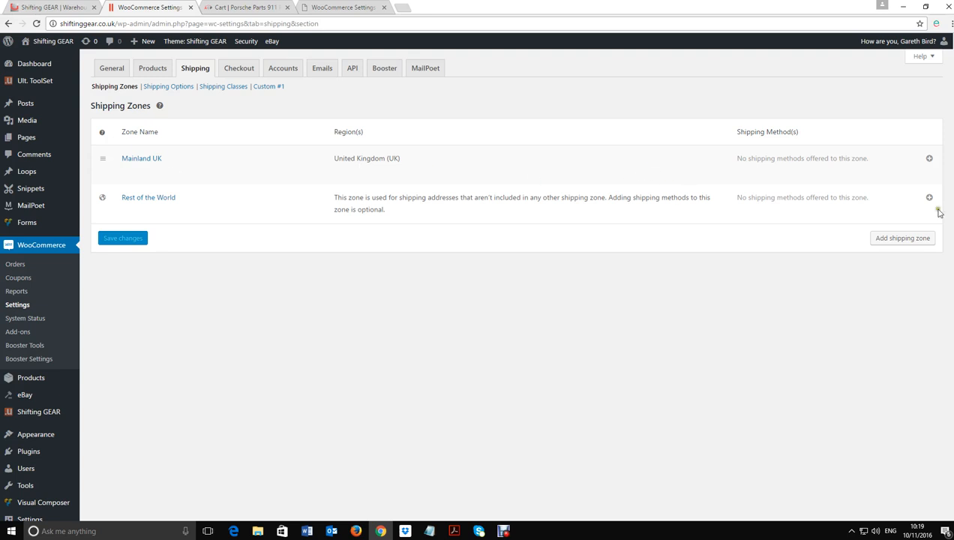
# Add a shipping zone named Northern Ireland, Isle Mann, Isles of Scilly and assign it the United Kingdom (UK) region.
pyautogui.click(886, 239)
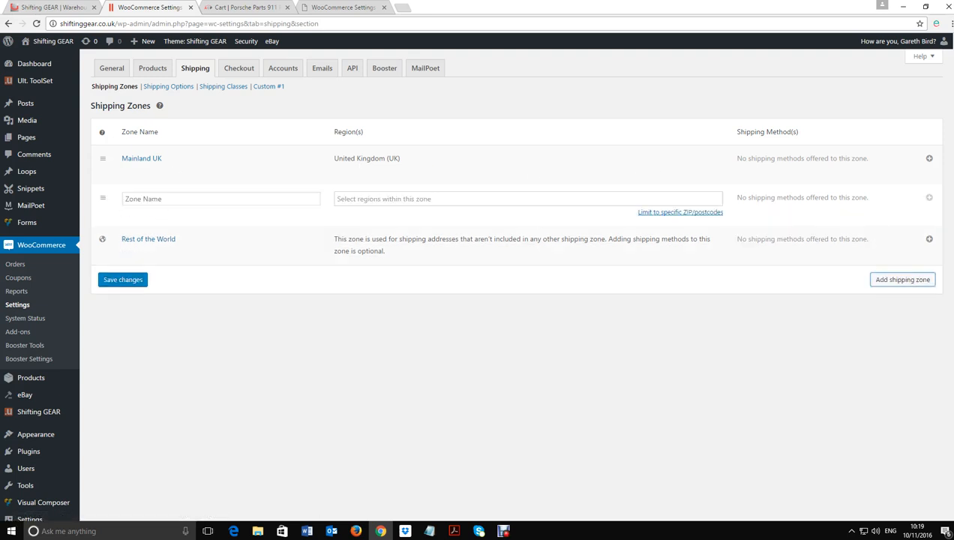
pyautogui.hotkey('alt', 'Tab')
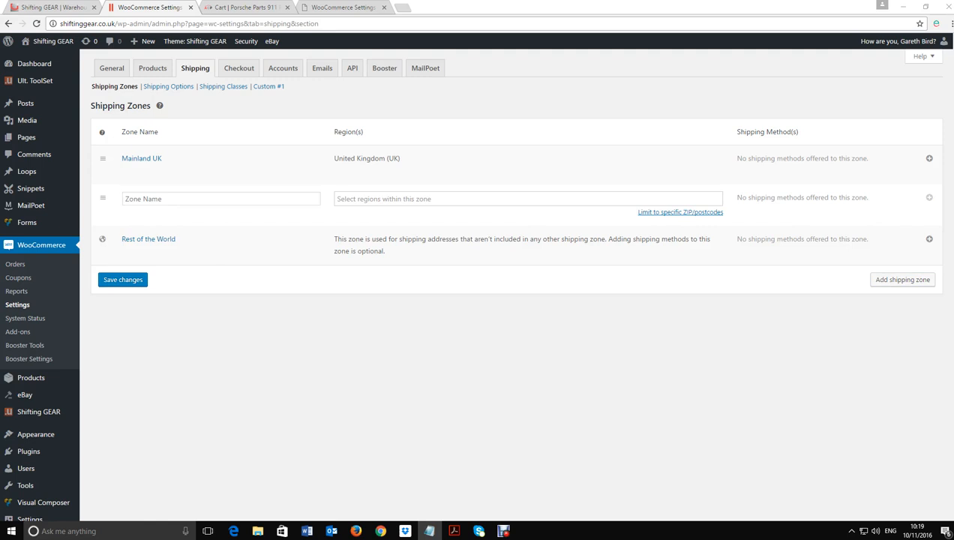
pyautogui.click(177, 196)
pyautogui.rightClick(178, 198)
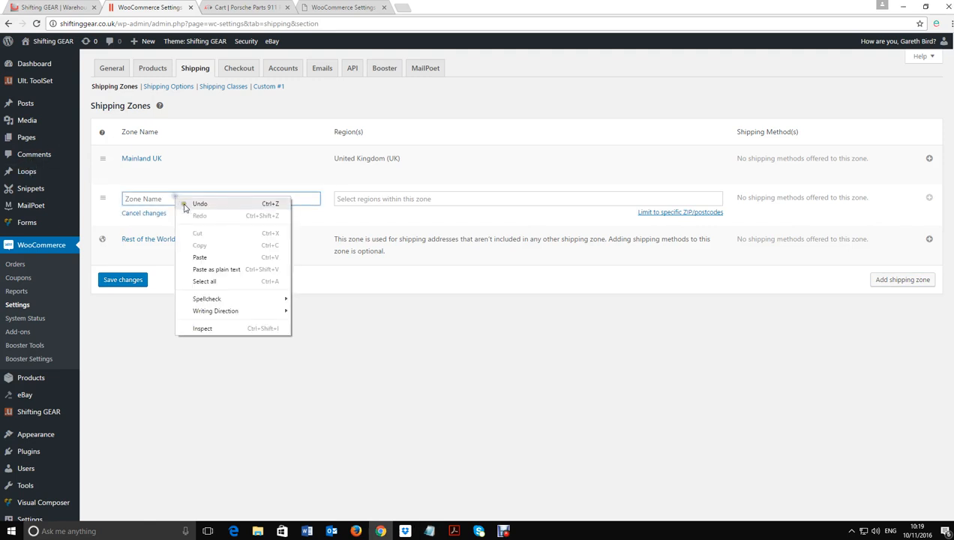
pyautogui.click(199, 257)
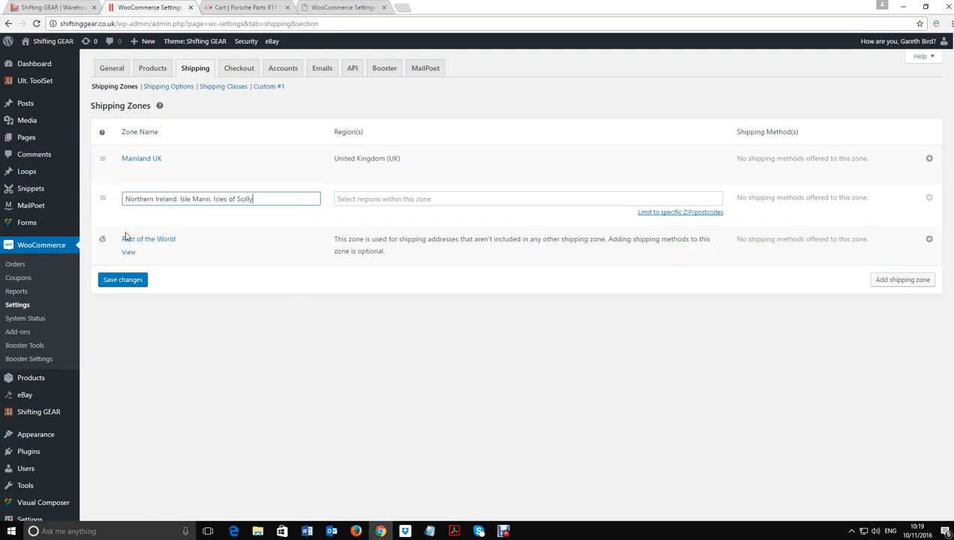
pyautogui.click(417, 201)
pyautogui.write('Un')
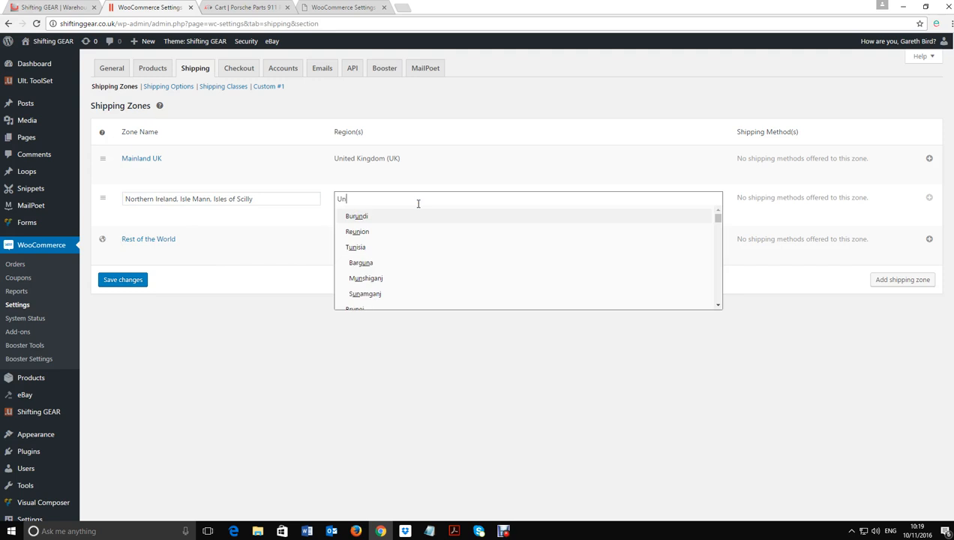
pyautogui.write('ited')
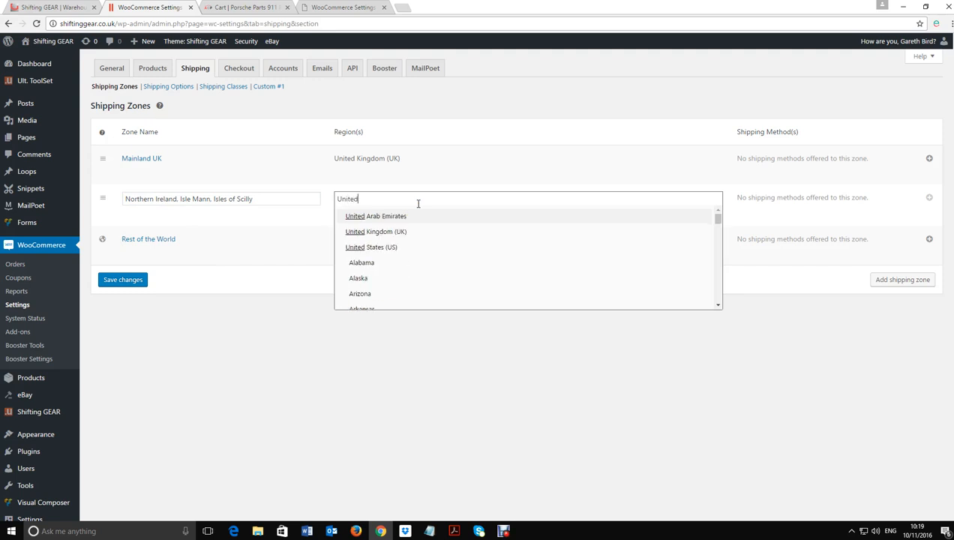
pyautogui.click(381, 234)
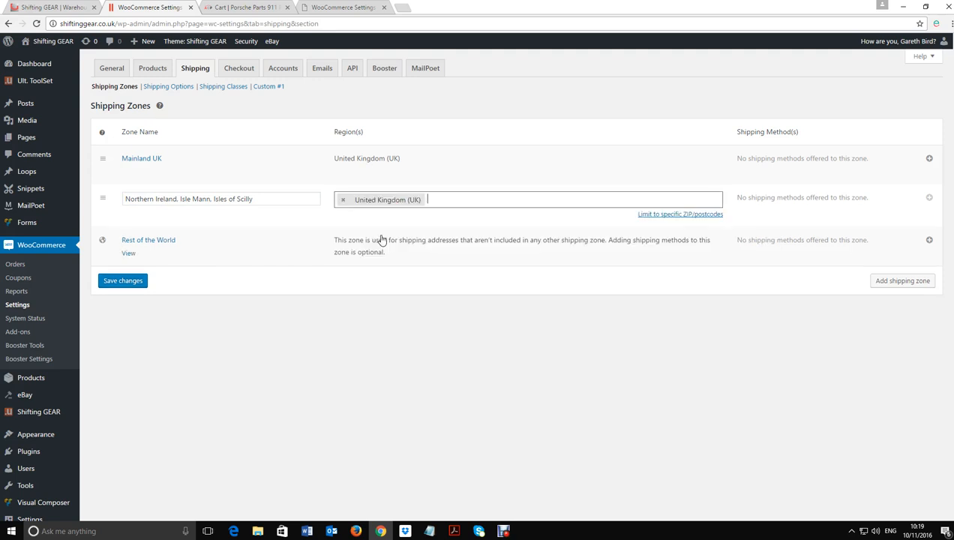
# Add a shipping zone named Highlands and Islands of Scotland and assign it the United Kingdom (UK) region.
pyautogui.click(917, 282)
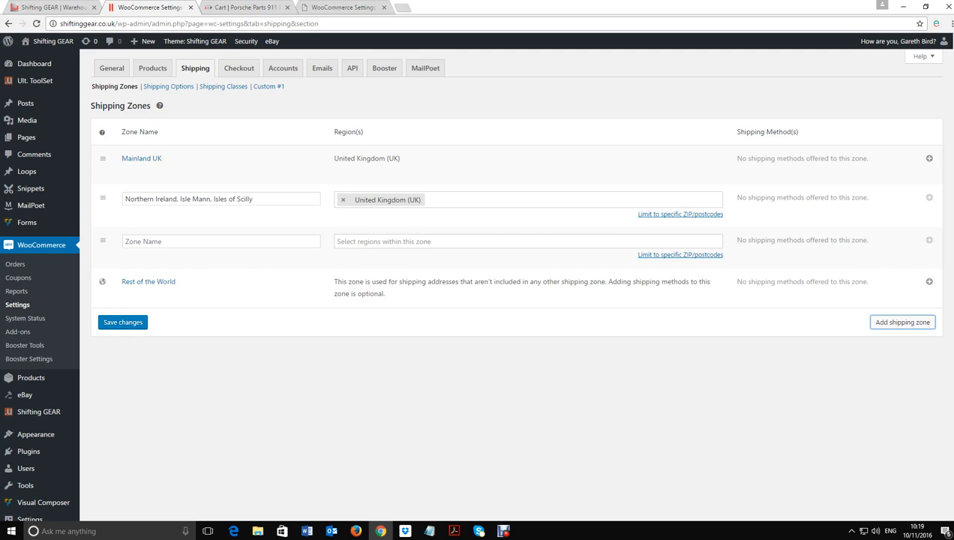
pyautogui.hotkey('alt', 'Tab')
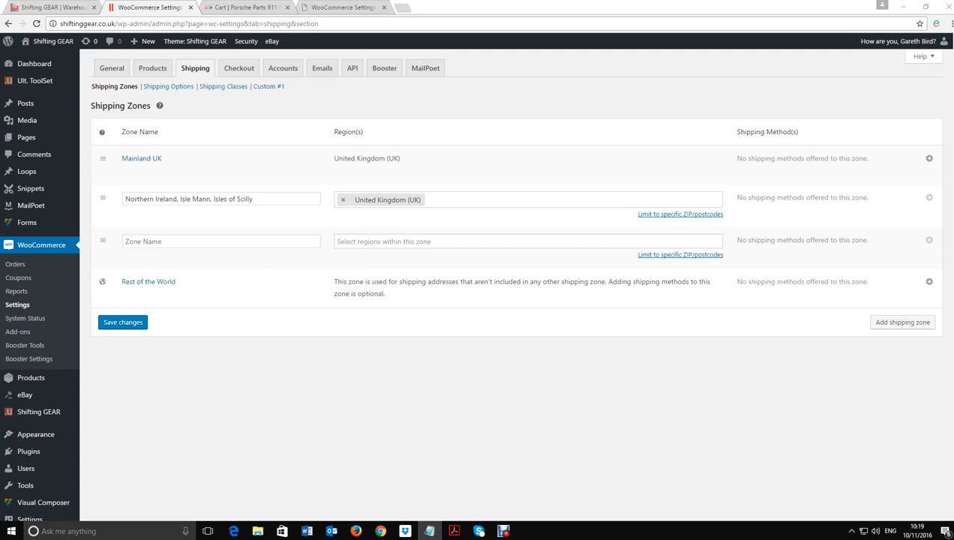
pyautogui.click(181, 241)
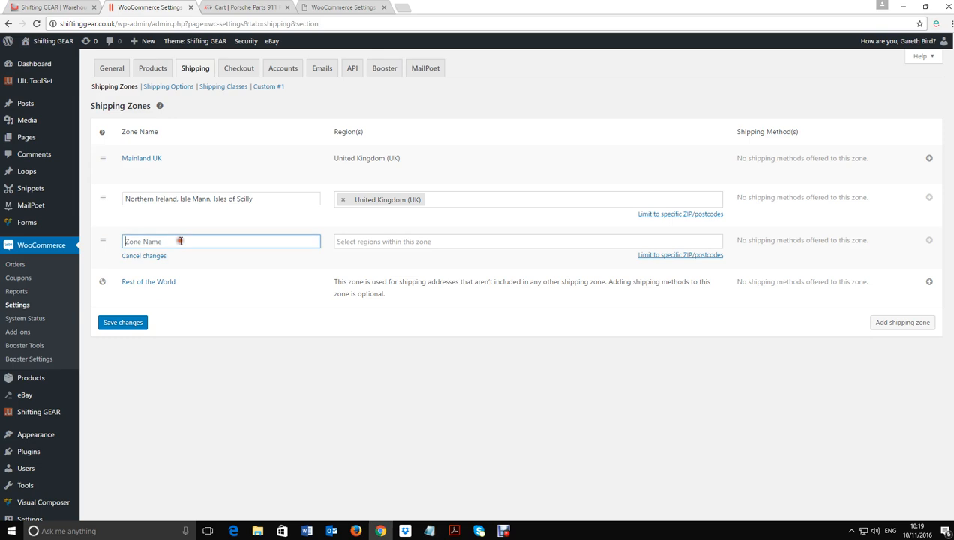
pyautogui.rightClick(183, 244)
pyautogui.click(225, 302)
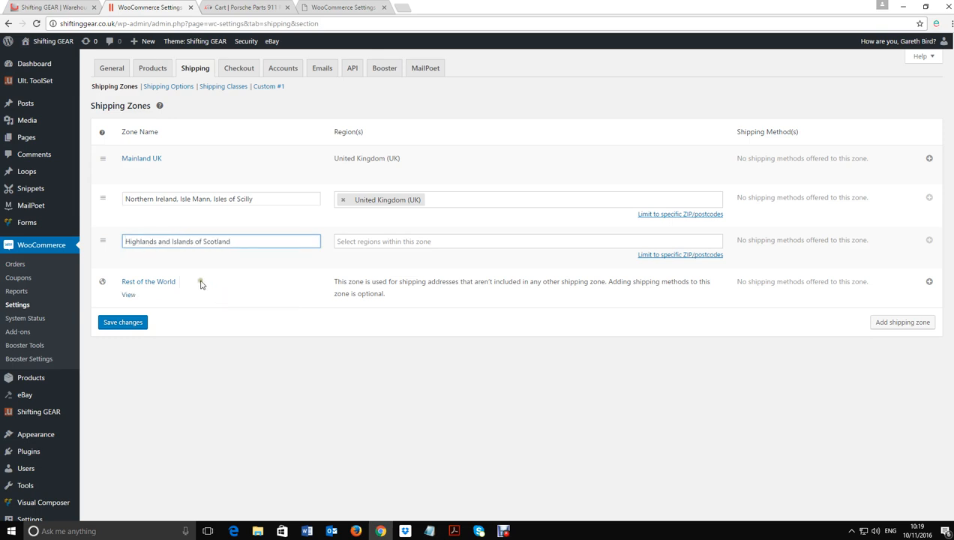
pyautogui.click(454, 241)
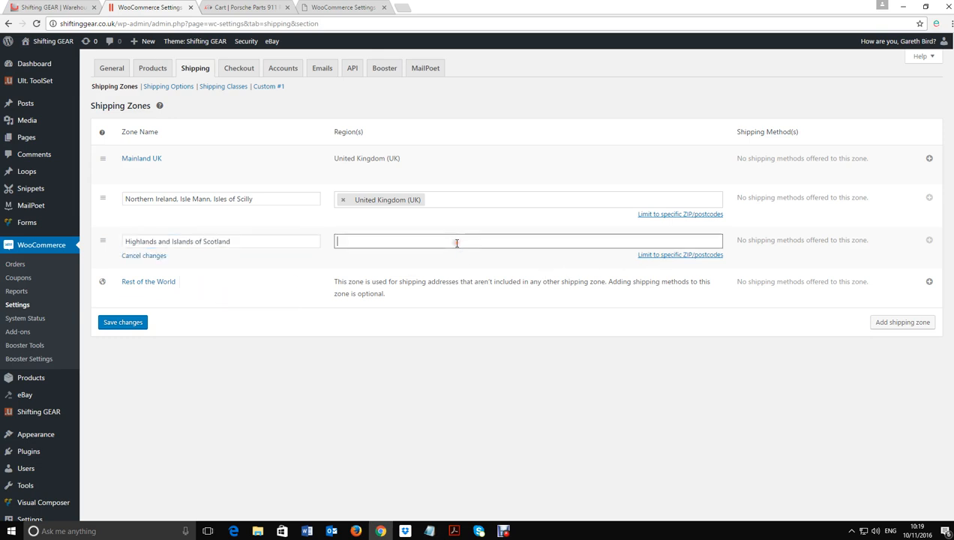
pyautogui.write('United')
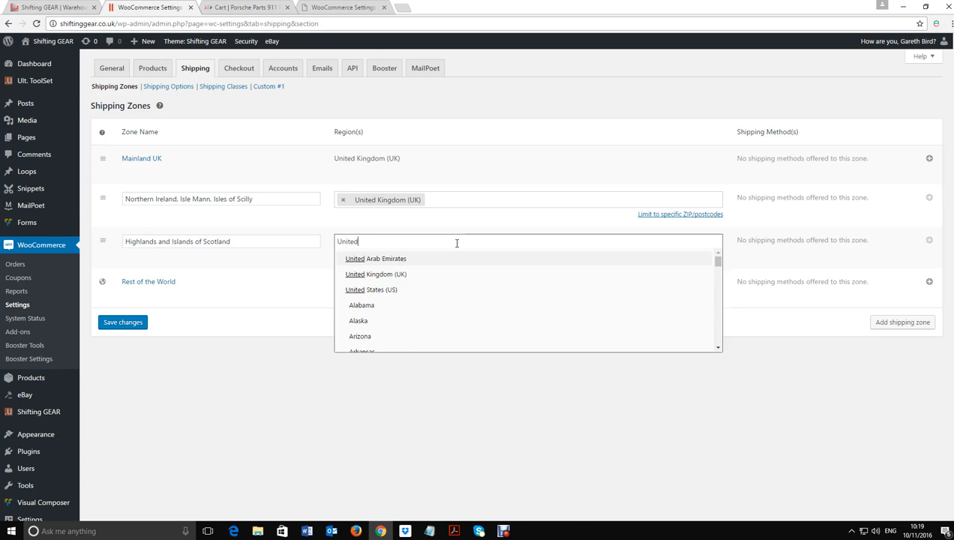
pyautogui.click(415, 275)
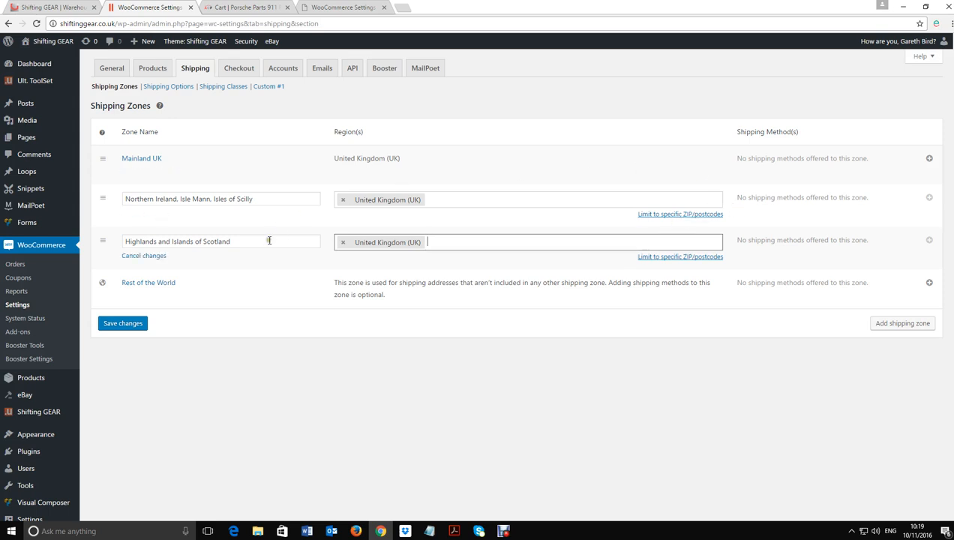
# Add a shipping zone named 48 Hour Air Parcels with the France region, and save the shipping zones.
pyautogui.click(901, 326)
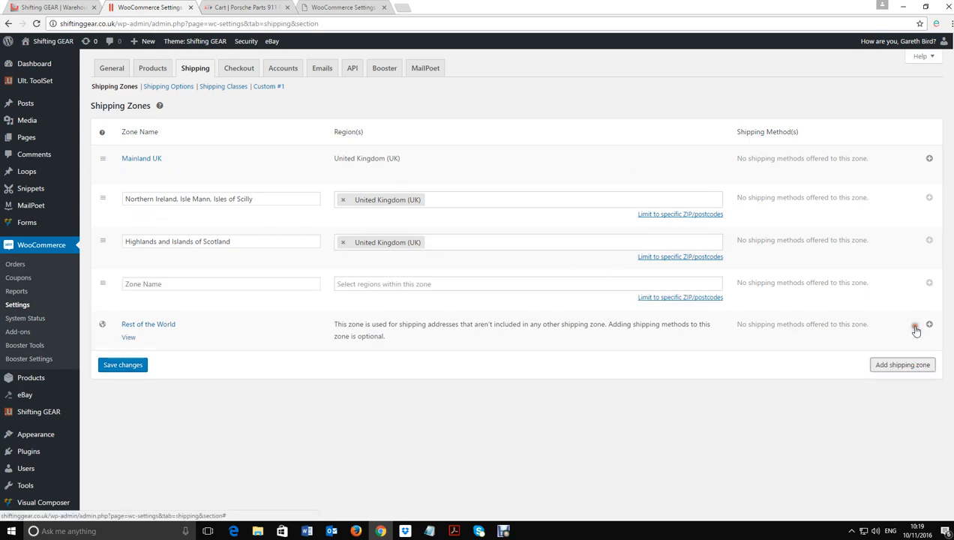
pyautogui.click(209, 286)
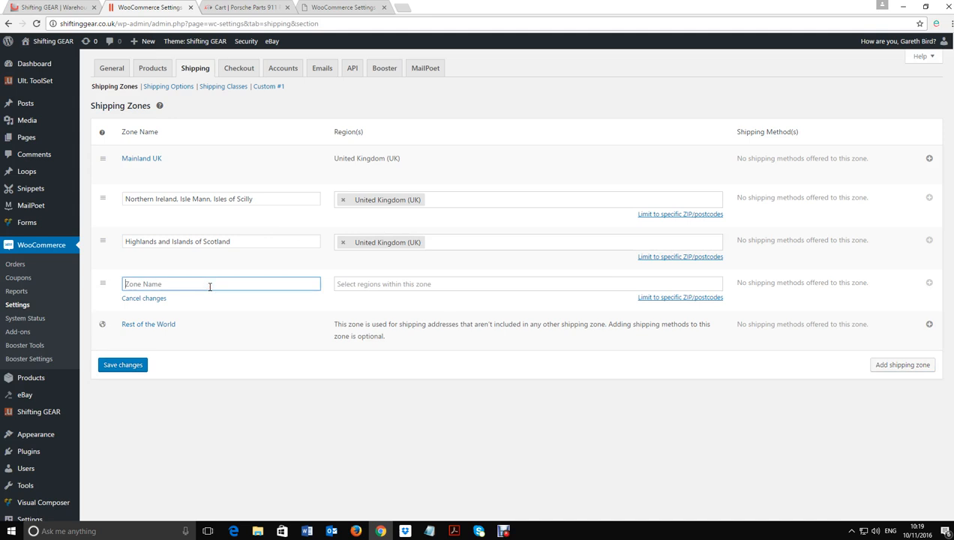
pyautogui.write('48 Hour Air Parcels')
pyautogui.click(439, 281)
pyautogui.write('Fra')
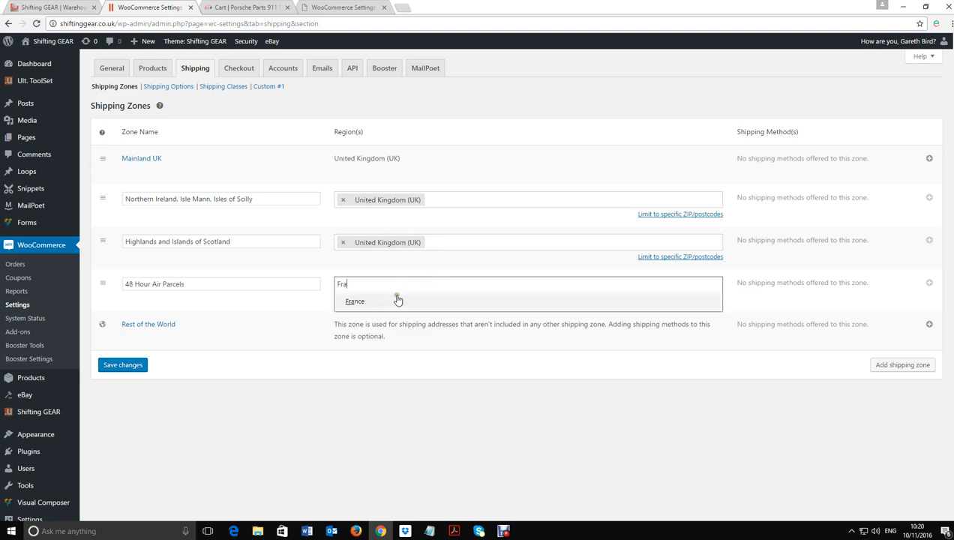
pyautogui.click(398, 300)
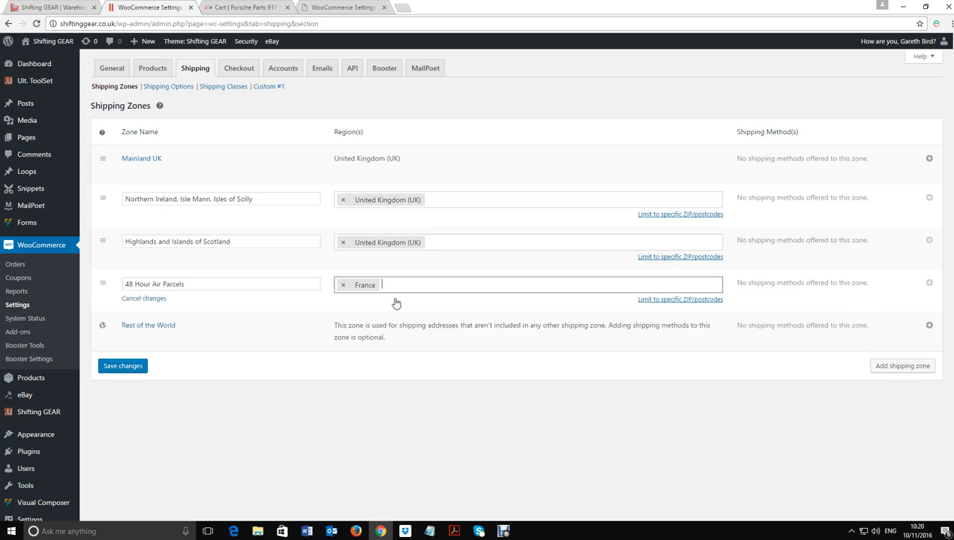
pyautogui.click(140, 365)
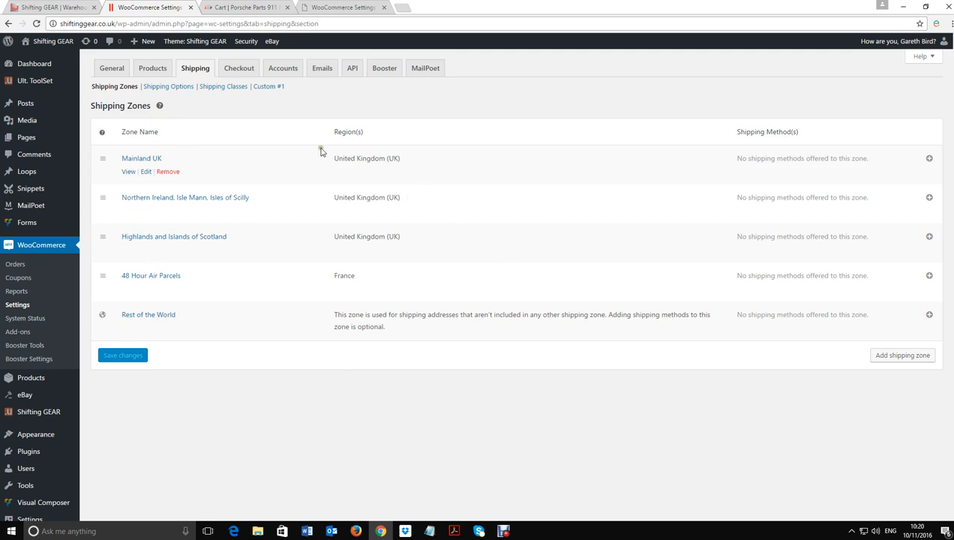
# Open the Mainland UK zone for editing and show its entry area for specific postcodes.
pyautogui.click(126, 160)
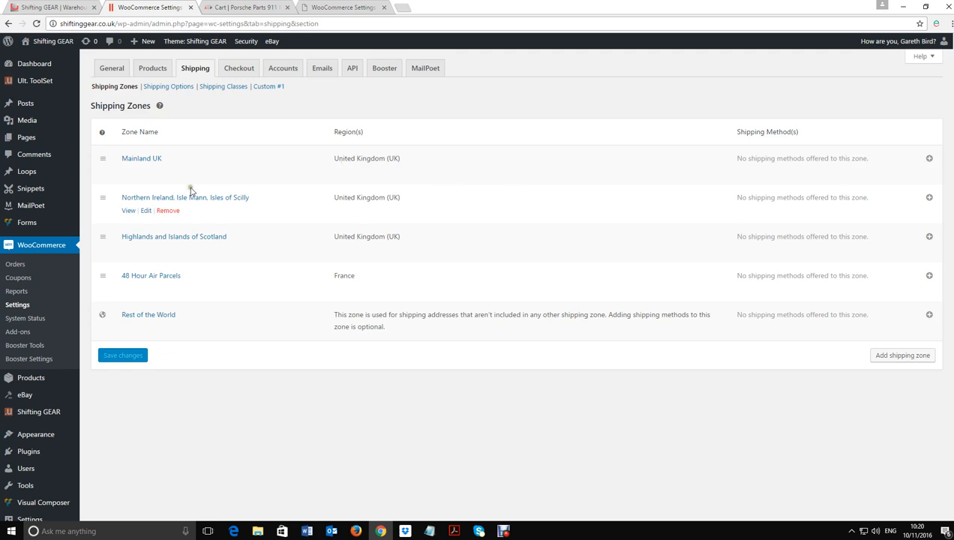
pyautogui.click(146, 172)
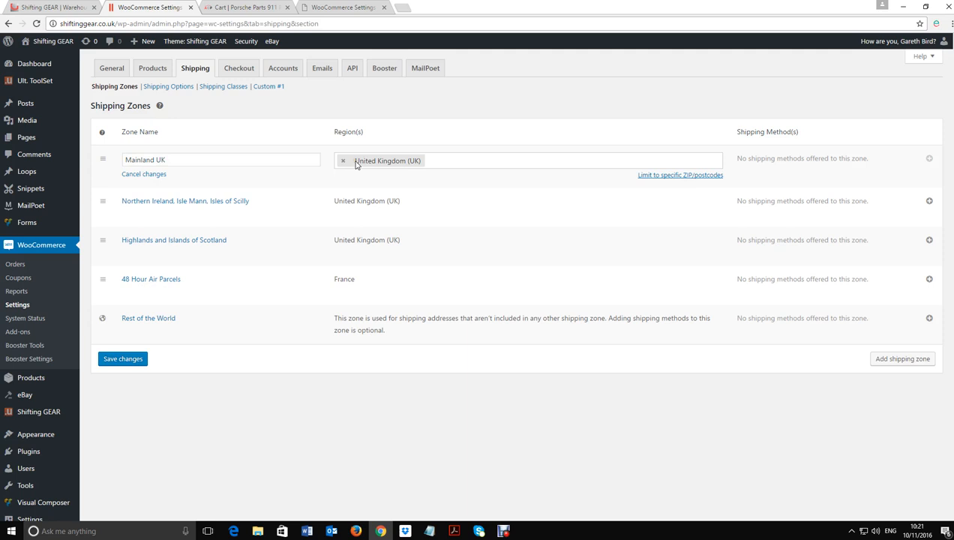
pyautogui.click(672, 177)
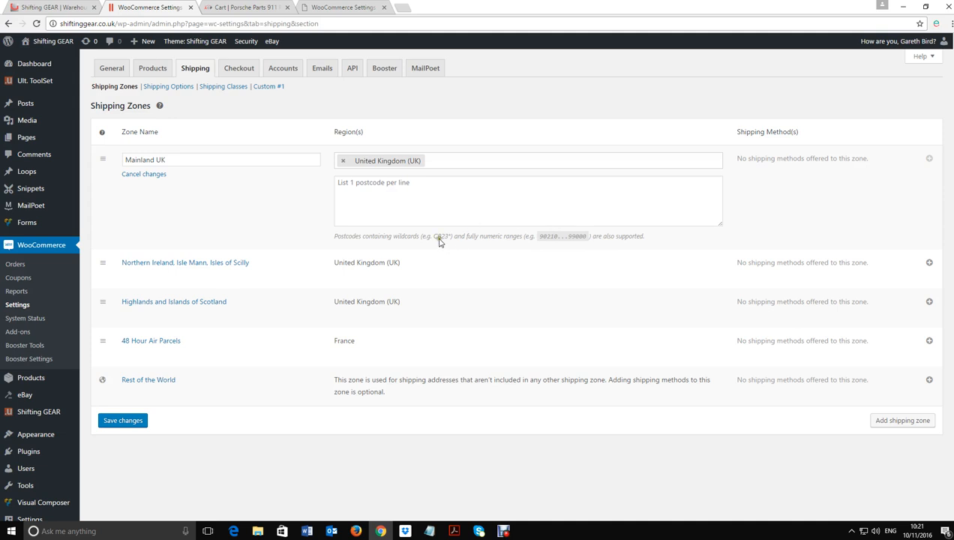
# Try listing full SK16 postcodes and an SK16 wildcard in the Mainland UK zone's postcode limits, and clear the list.
pyautogui.click(416, 188)
pyautogui.write('sk16')
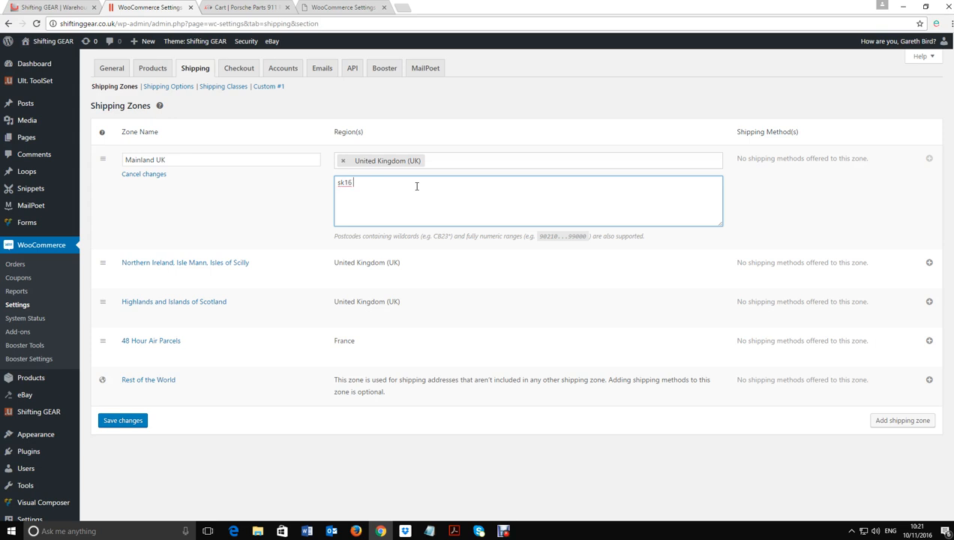
pyautogui.write(' 5rf sk16 4rf')
pyautogui.moveTo(383, 199); pyautogui.dragTo(321, 183)
pyautogui.write('SK1k16*')
pyautogui.click(350, 183)
pyautogui.press('Delete')
pyautogui.write('6')
pyautogui.press('Delete')
pyautogui.press('Delete')
pyautogui.hotkey('ctrl', 'a')
pyautogui.press('BackSpace')
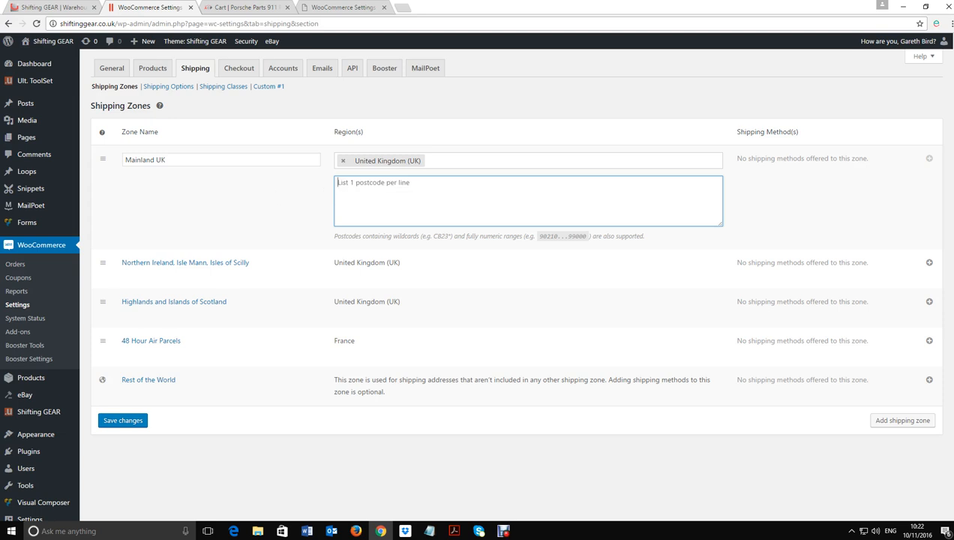
# Paste the prepared list of mainland postcode wildcards into the Mainland UK zone's postcode limits and save the zones.
pyautogui.hotkey('alt', 'Tab')
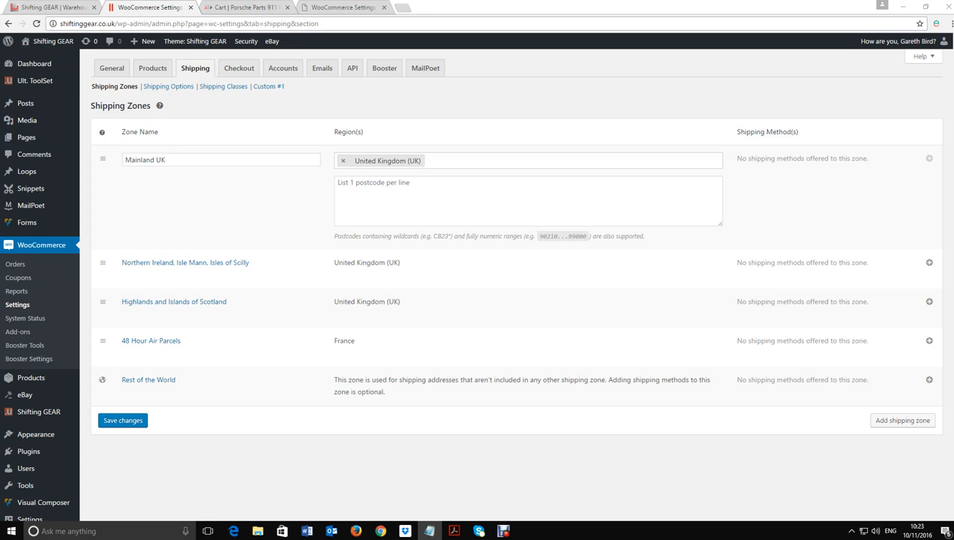
pyautogui.click(396, 185)
pyautogui.rightClick(396, 185)
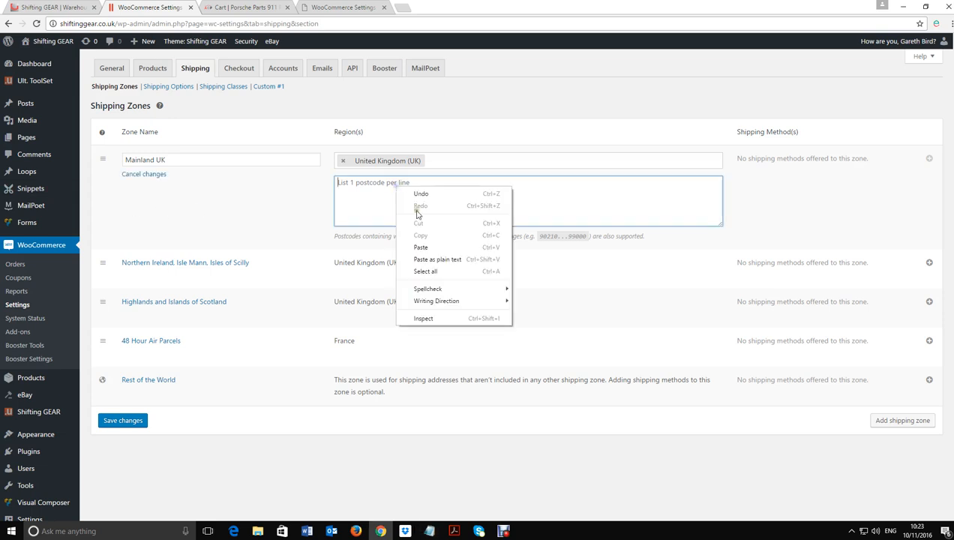
pyautogui.click(444, 245)
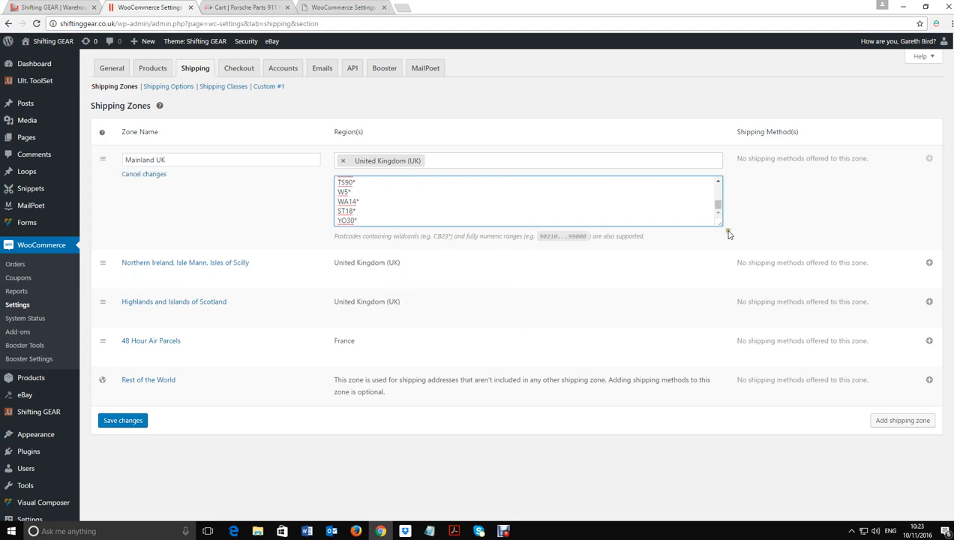
pyautogui.click(123, 420)
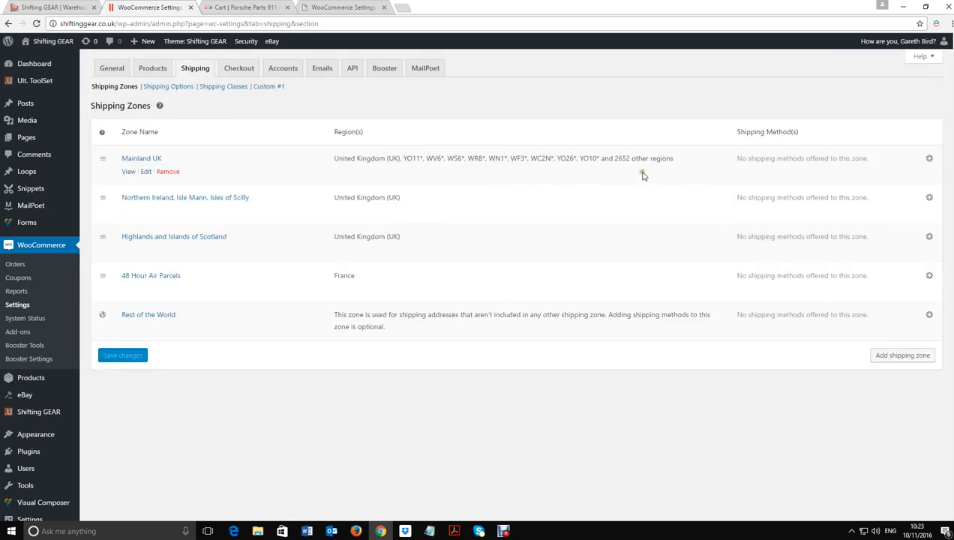
# Limit the Northern Ireland, Isle Mann, Isles of Scilly zone to the prepared list of BT and IM postcode wildcards, and save the zones.
pyautogui.moveTo(187, 212)
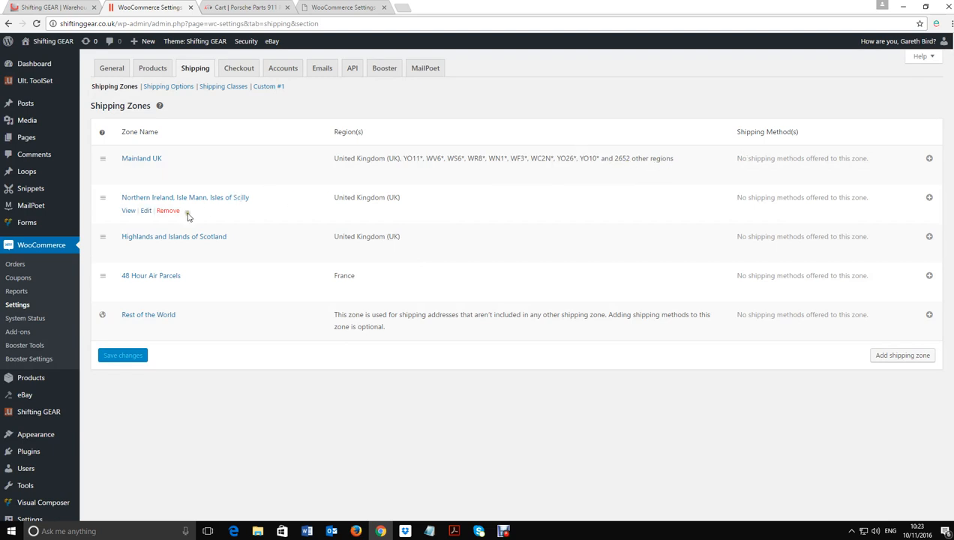
pyautogui.click(143, 211)
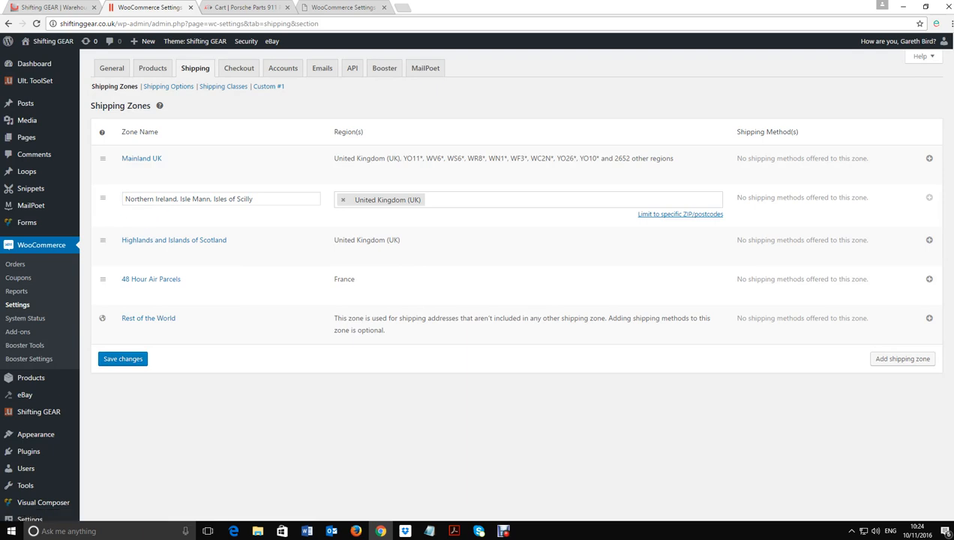
pyautogui.hotkey('alt', 'Tab')
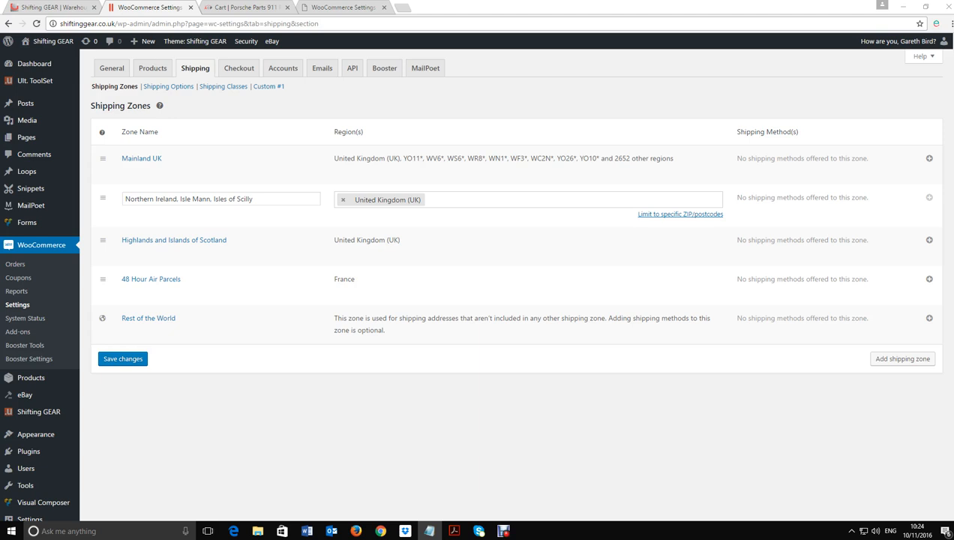
pyautogui.click(668, 216)
pyautogui.click(445, 230)
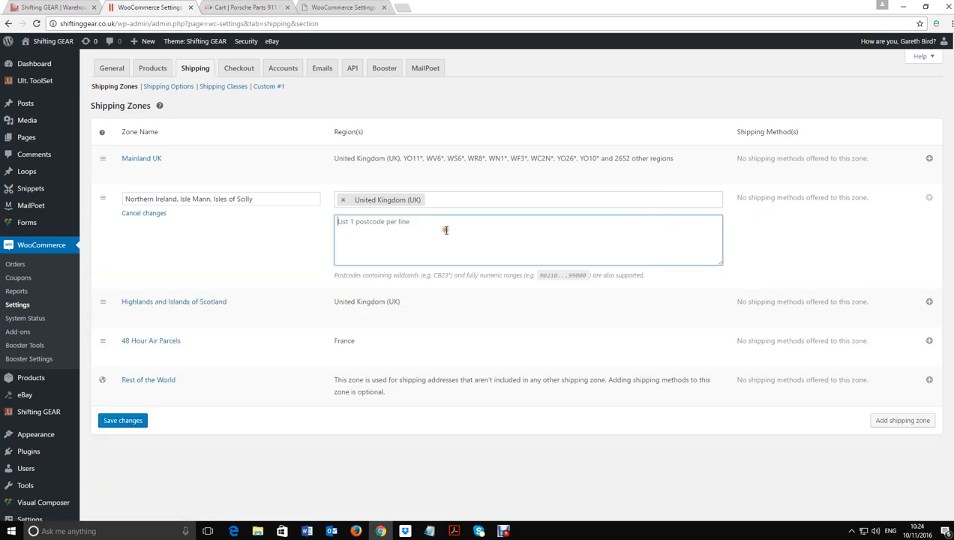
pyautogui.rightClick(445, 230)
pyautogui.click(464, 292)
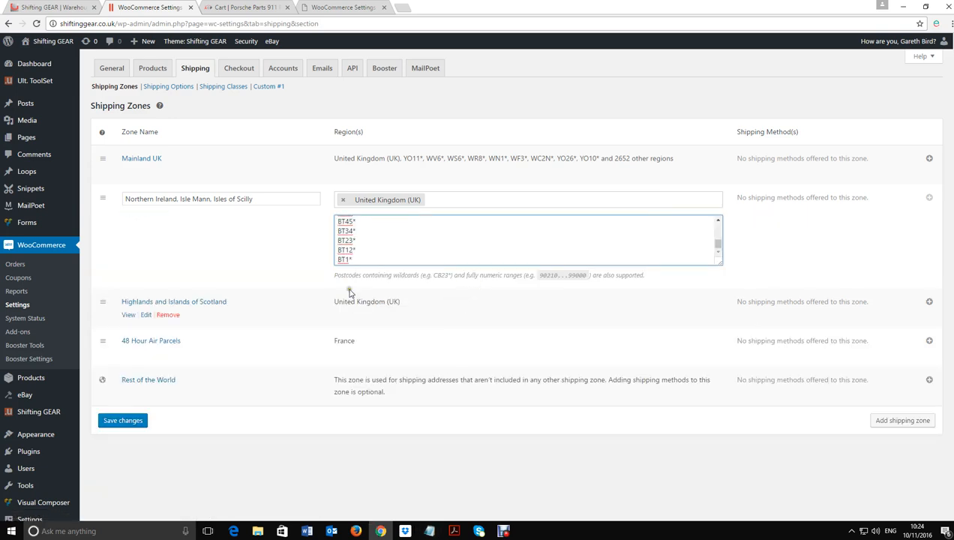
pyautogui.click(122, 420)
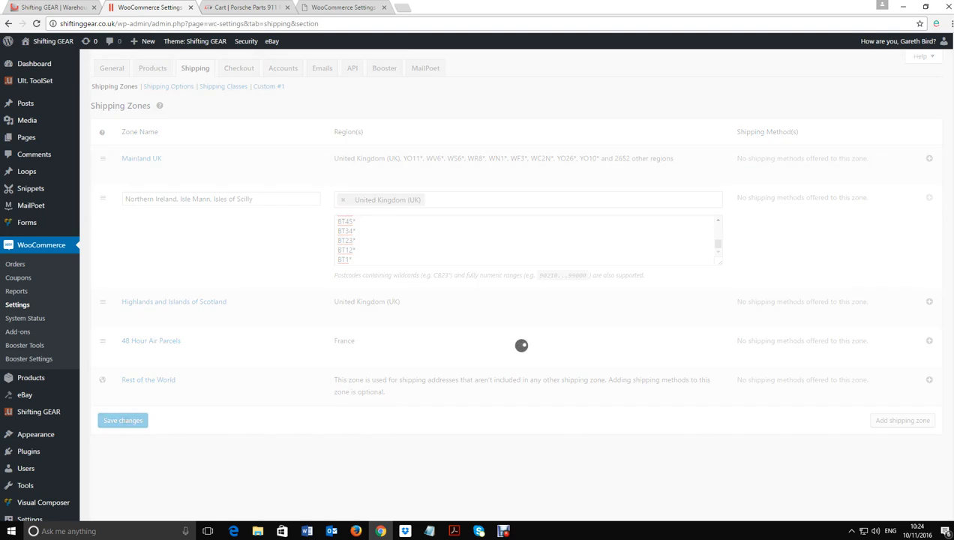
# Limit the Highlands and Islands of Scotland zone to the prepared list of Scottish postcode wildcards, such as PA35* and HS1*, and save the zones.
pyautogui.hotkey('alt', 'Tab')
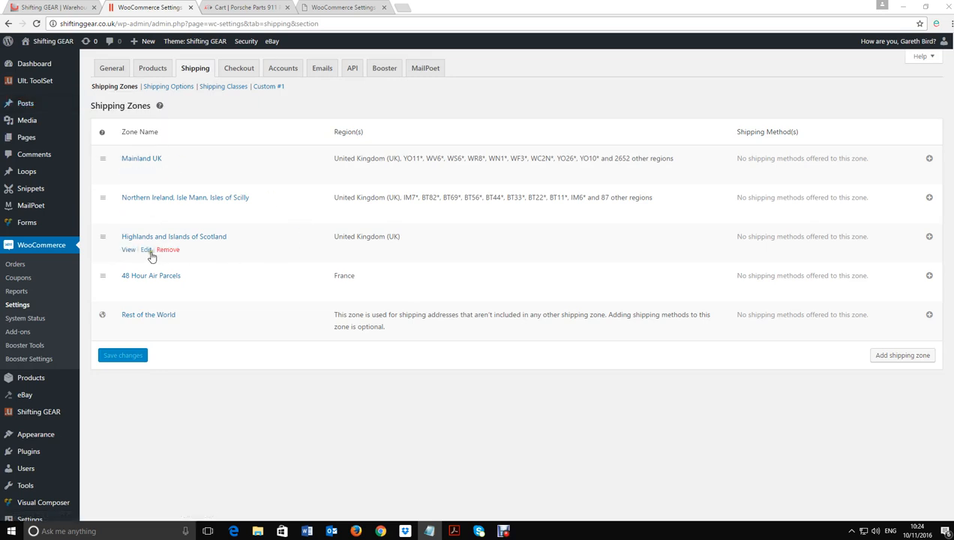
pyautogui.click(148, 250)
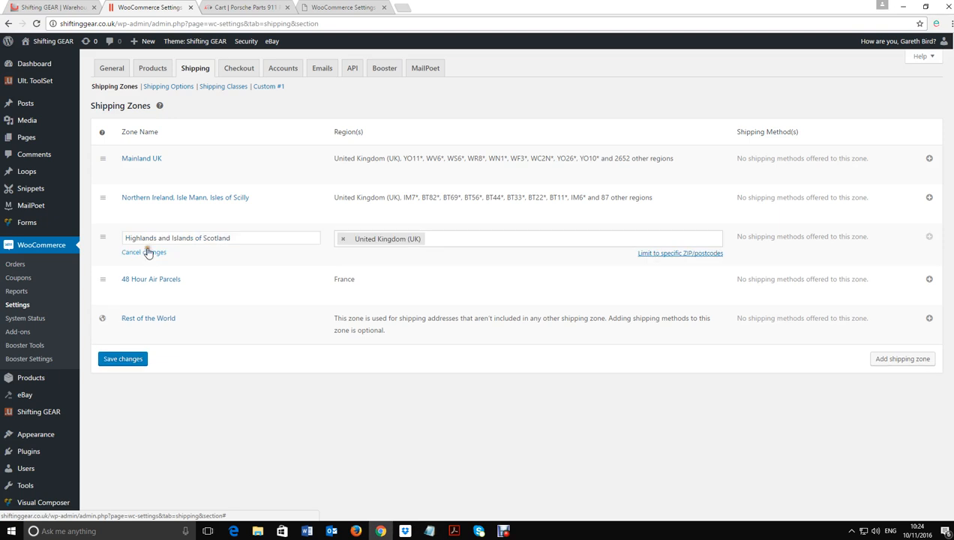
pyautogui.click(684, 253)
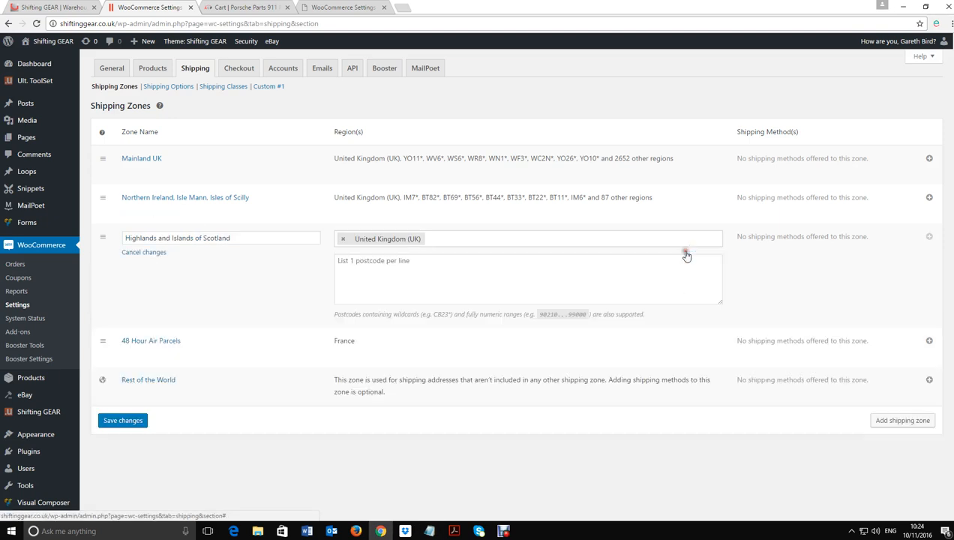
pyautogui.click(473, 268)
pyautogui.rightClick(372, 258)
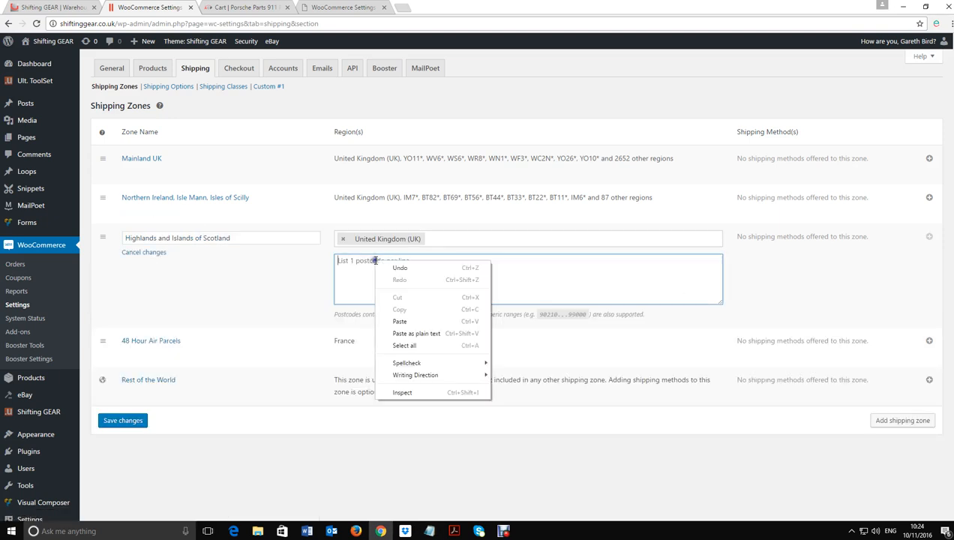
pyautogui.click(392, 318)
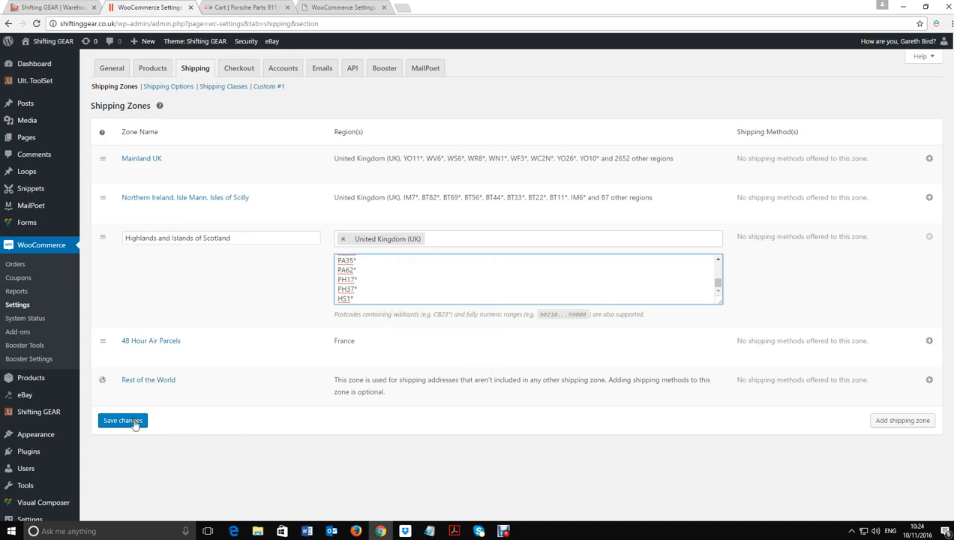
pyautogui.click(132, 422)
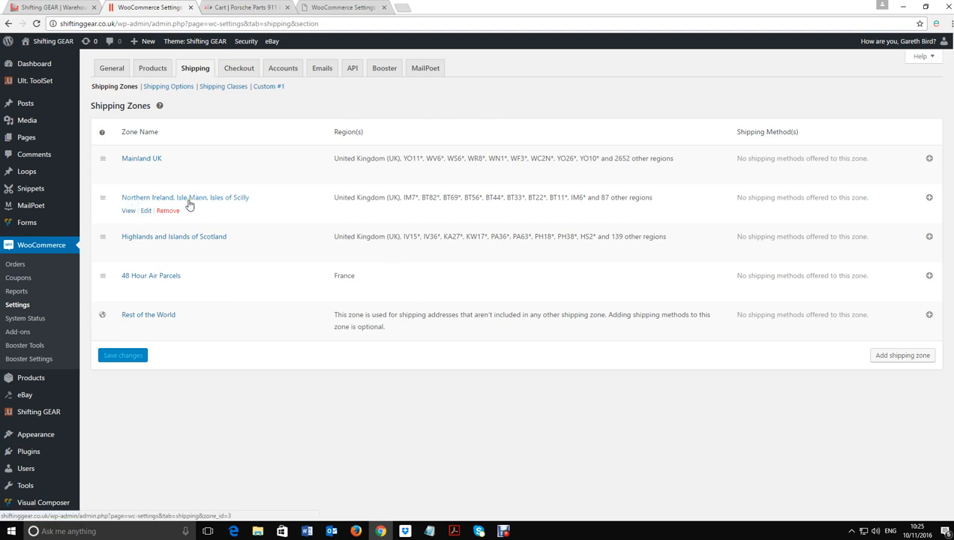
# Add a Flat Rate shipping method to the Northern Ireland, Isle Mann, Isles of Scilly zone.
pyautogui.click(128, 212)
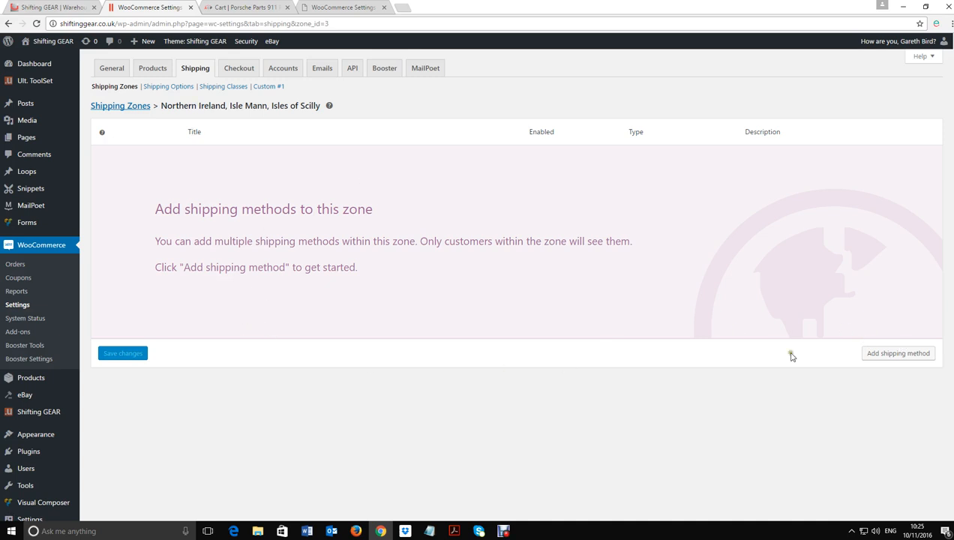
pyautogui.click(890, 362)
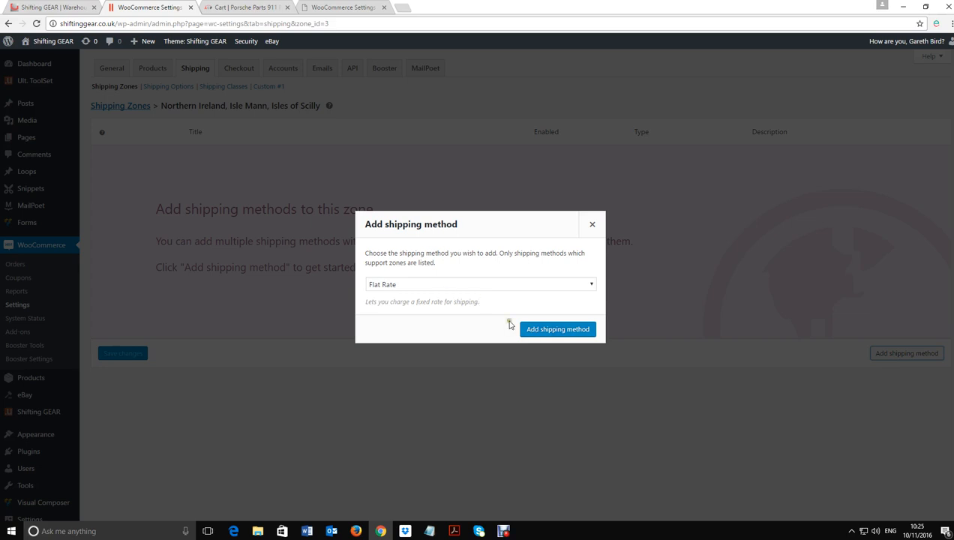
pyautogui.click(543, 331)
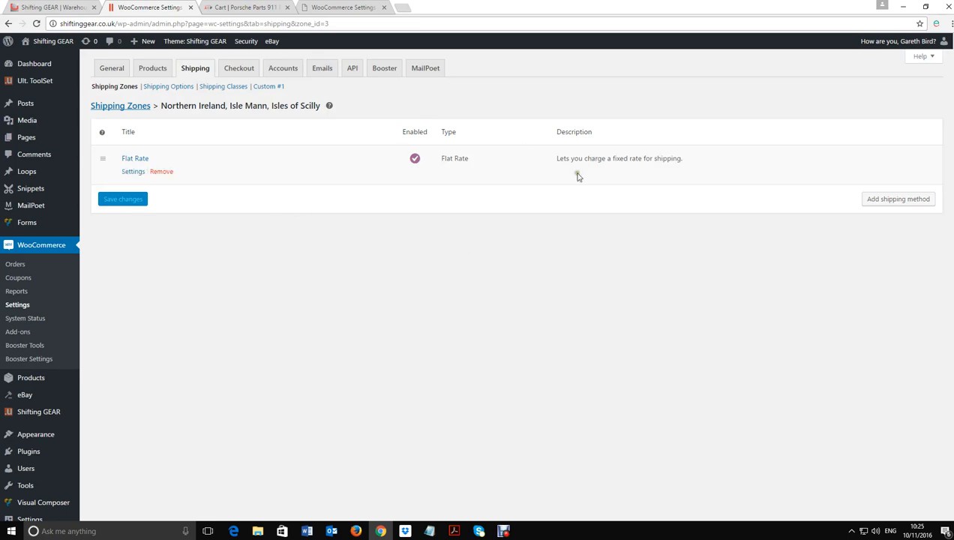
# Title the Northern Ireland zone's flat rate "UK Islands up to 30KG", set its cost to 12.95, save it and recheck its settings.
pyautogui.click(130, 171)
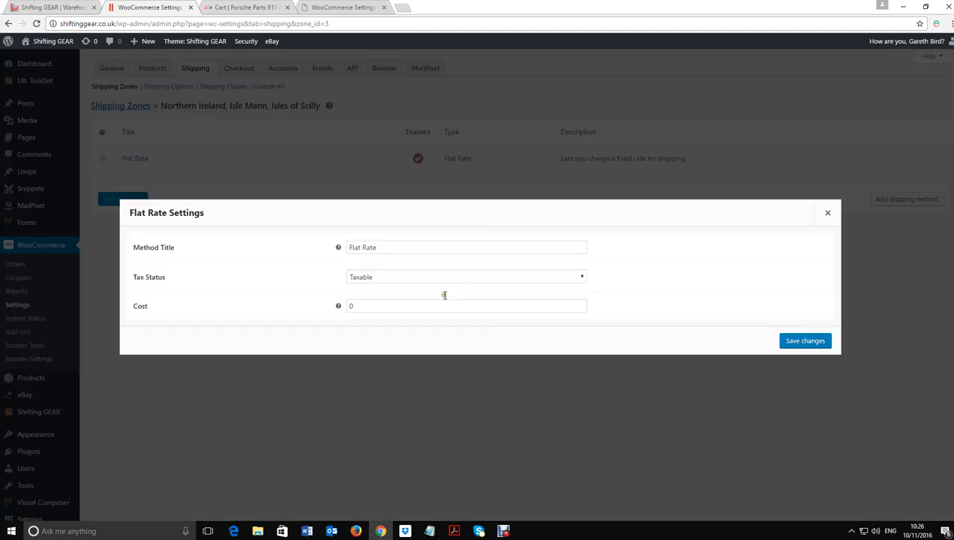
pyautogui.doubleClick(378, 303)
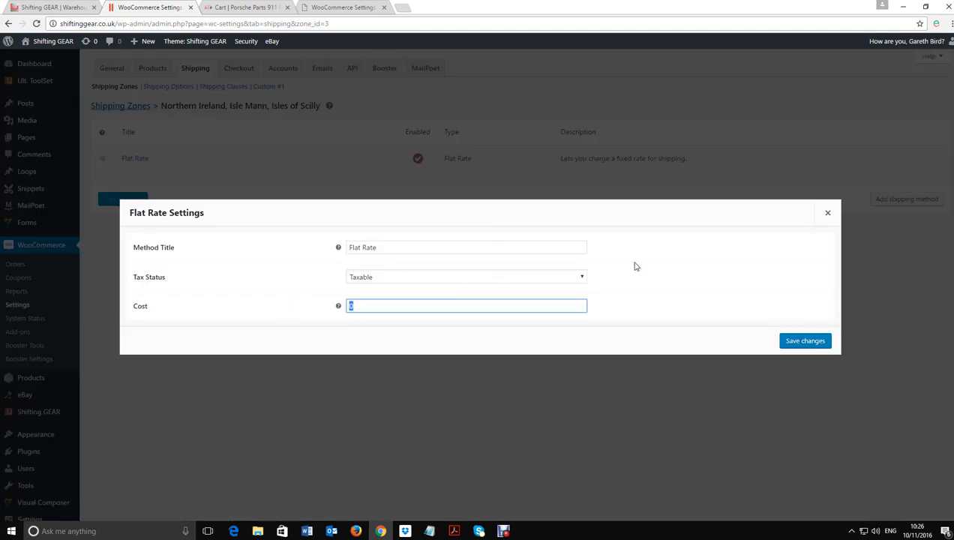
pyautogui.write('12.')
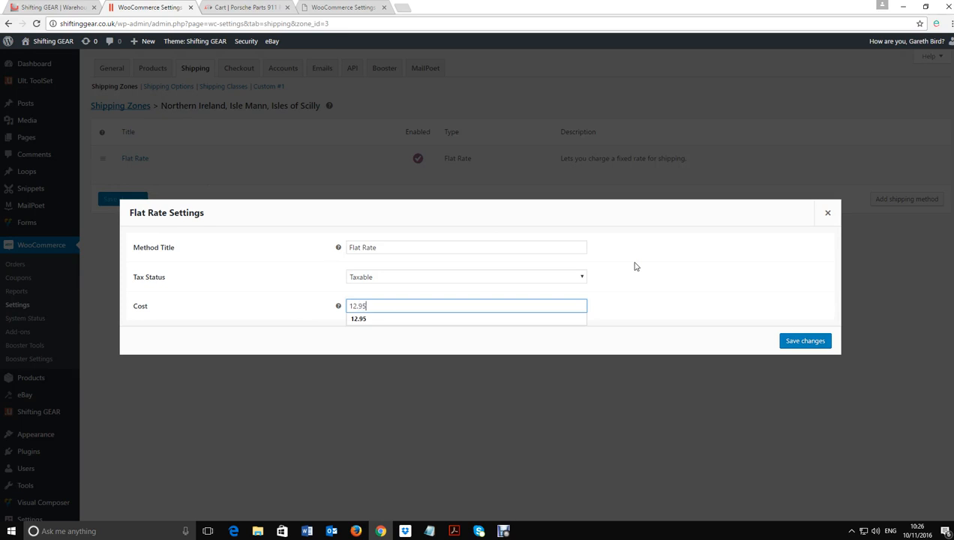
pyautogui.write('95')
pyautogui.click(389, 246)
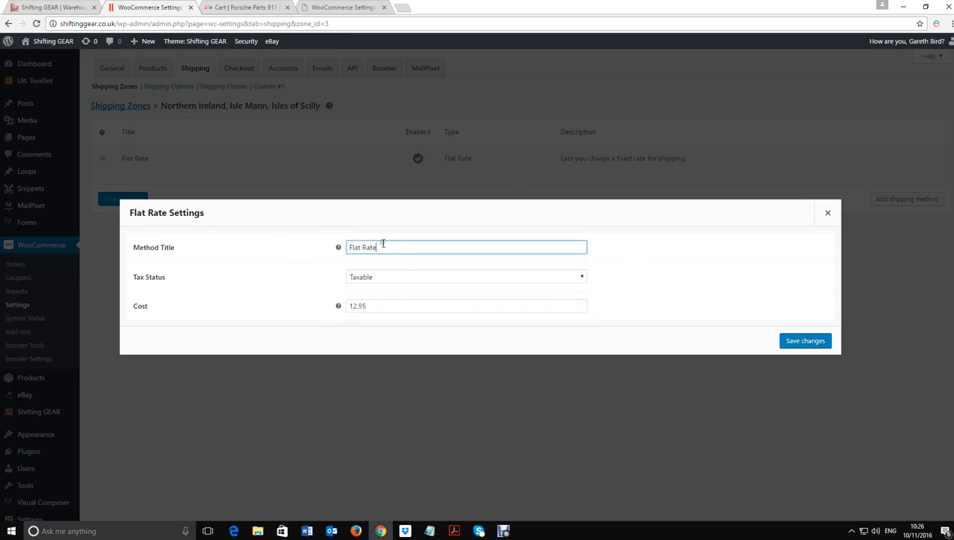
pyautogui.moveTo(382, 243); pyautogui.dragTo(350, 249)
pyautogui.write('U')
pyautogui.click(392, 248)
pyautogui.click(800, 341)
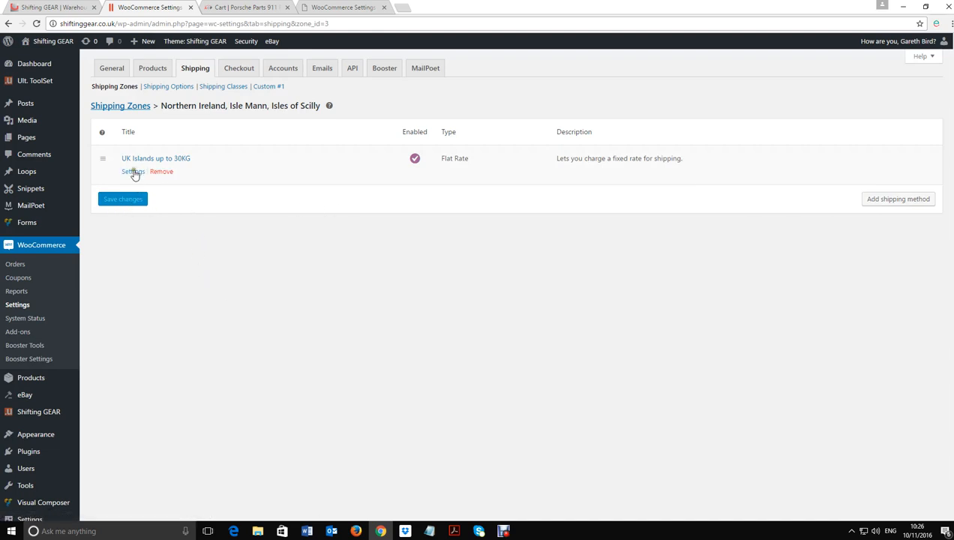
pyautogui.click(146, 160)
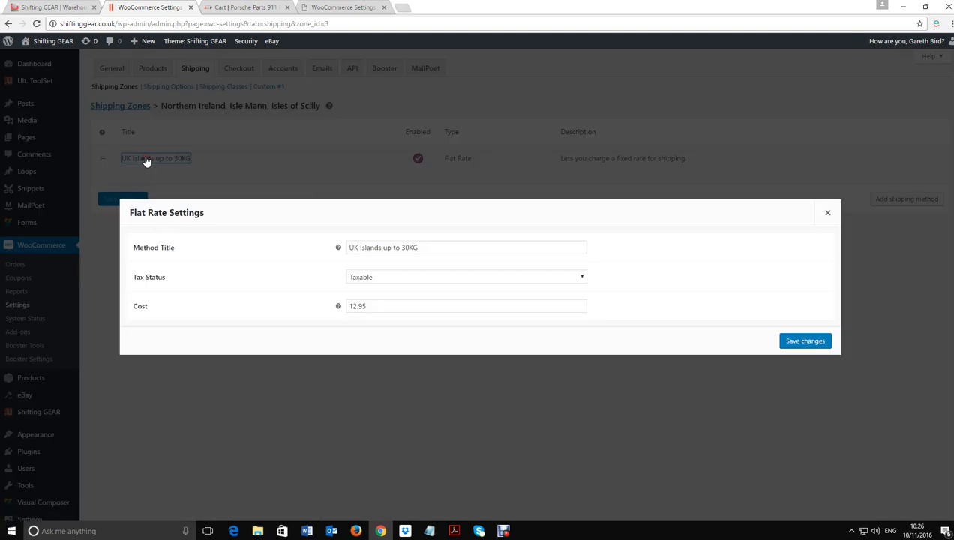
pyautogui.click(814, 342)
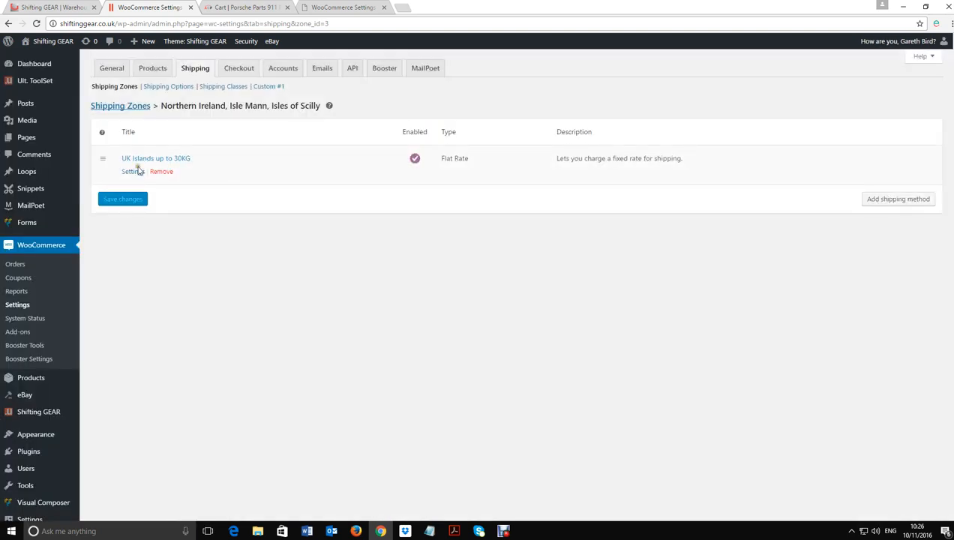
# Review the shipping zones list and the shipping calculator and destination options, ending back at the zones list.
pyautogui.click(134, 108)
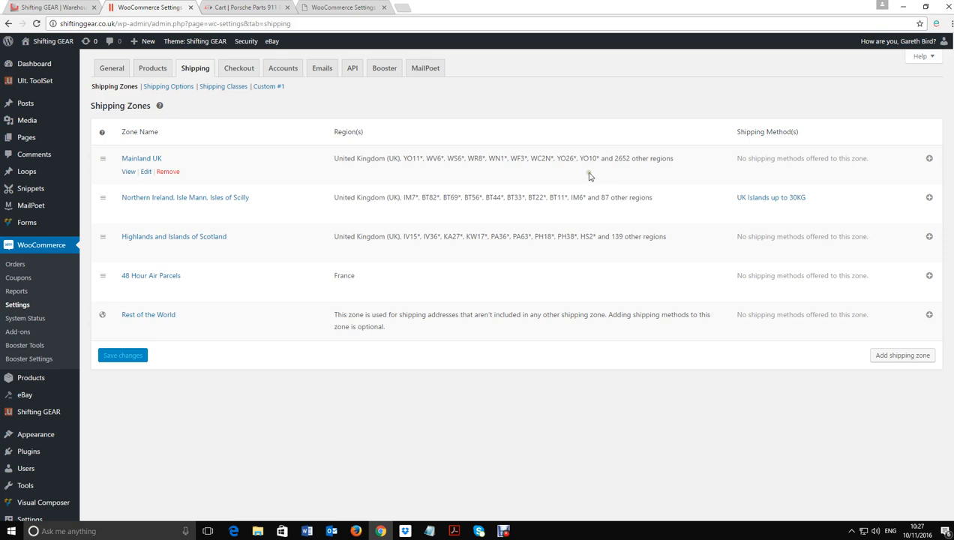
pyautogui.click(178, 92)
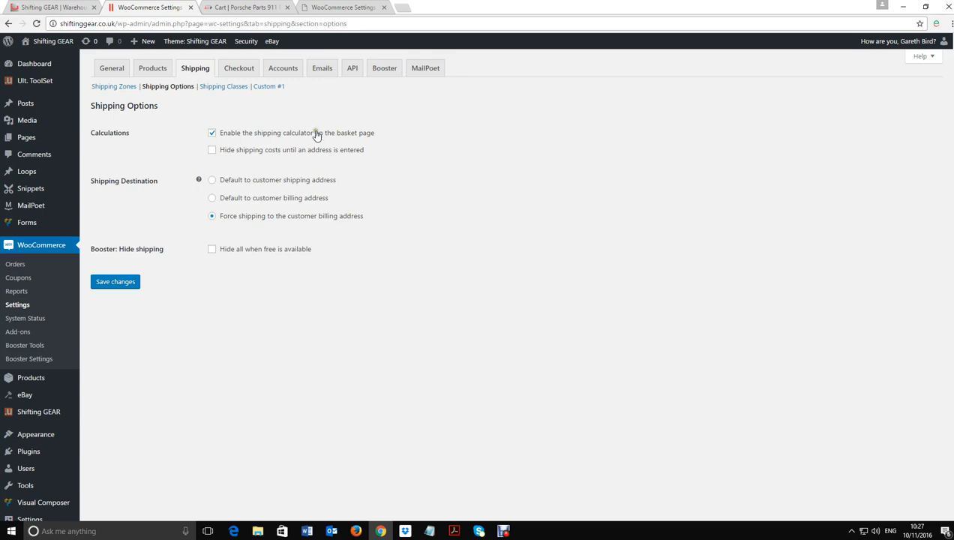
pyautogui.click(113, 86)
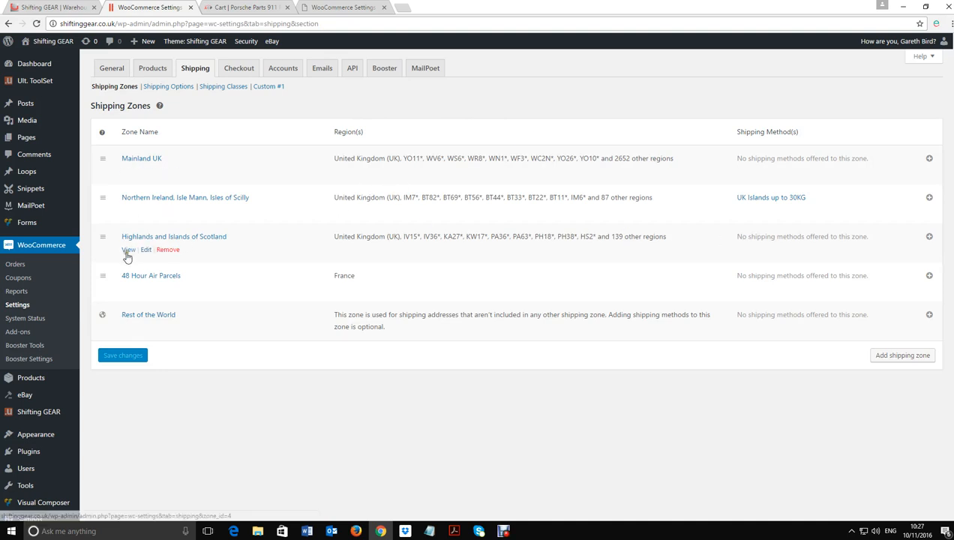
# Add a Flat Rate shipping method to the Highlands and Islands of Scotland zone.
pyautogui.click(127, 250)
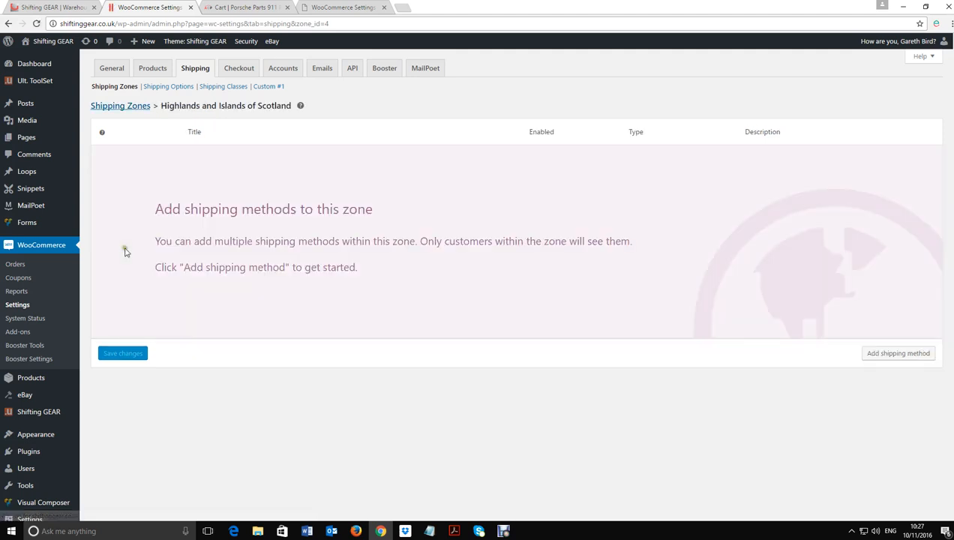
pyautogui.click(885, 353)
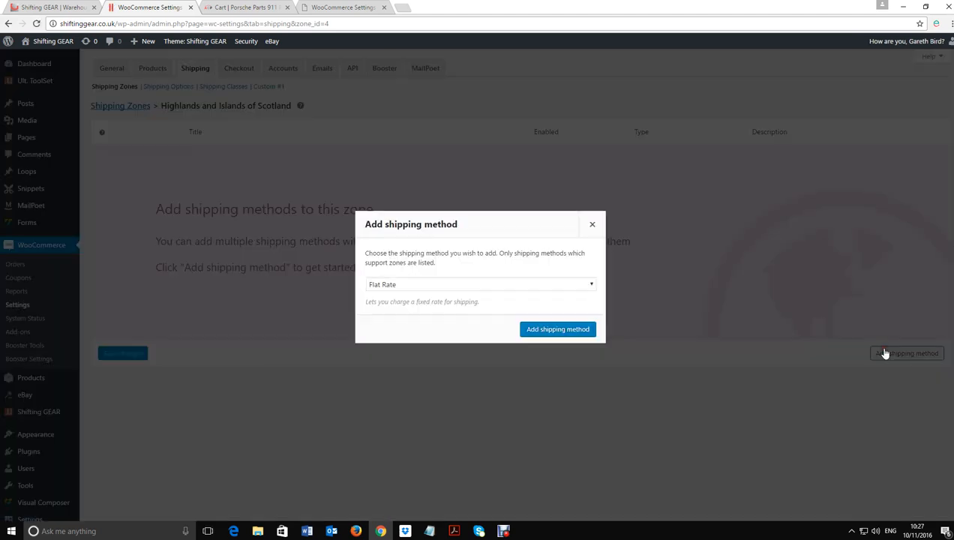
pyautogui.click(553, 331)
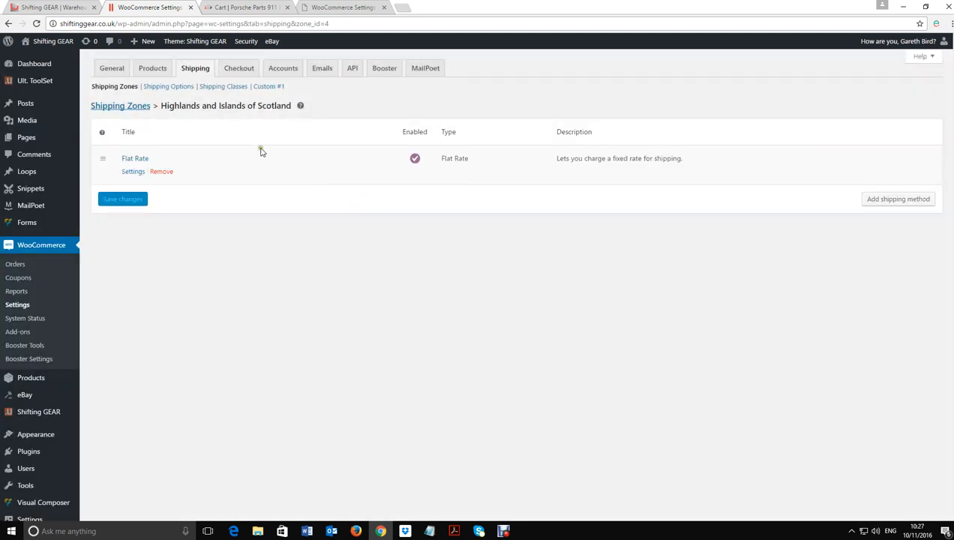
# Title the Scottish zone's flat rate "Highlands up to 30KG", set its cost to 12.95, save it and recheck its settings.
pyautogui.click(130, 173)
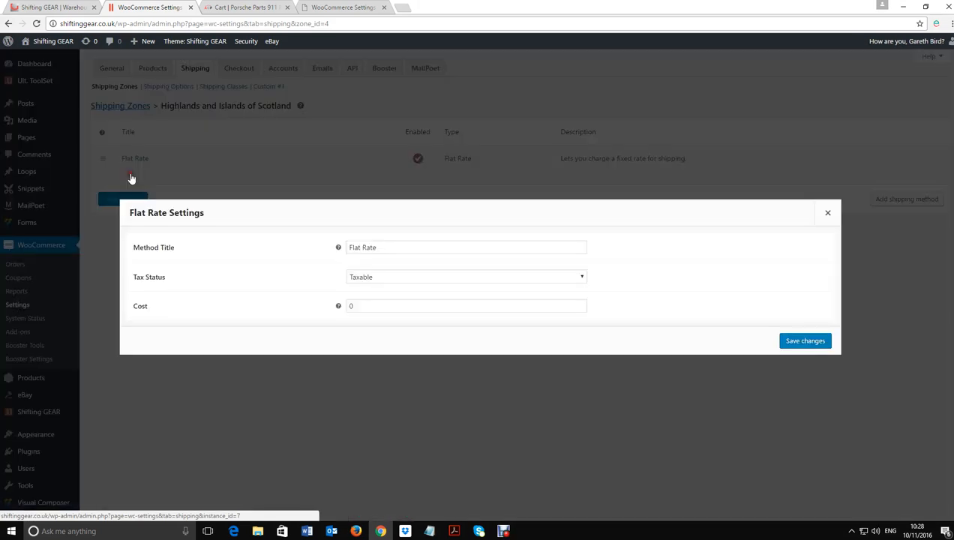
pyautogui.moveTo(386, 247); pyautogui.dragTo(253, 236)
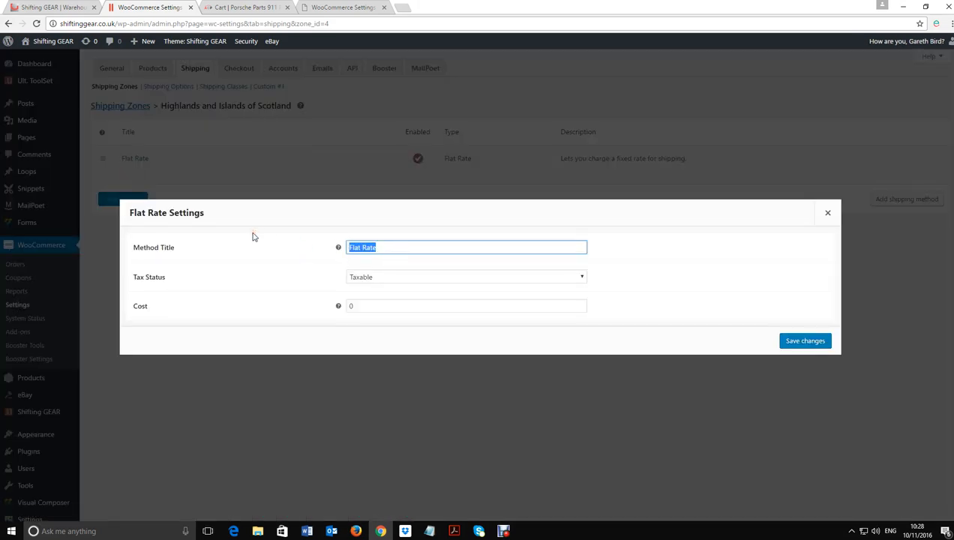
pyautogui.write('Highland')
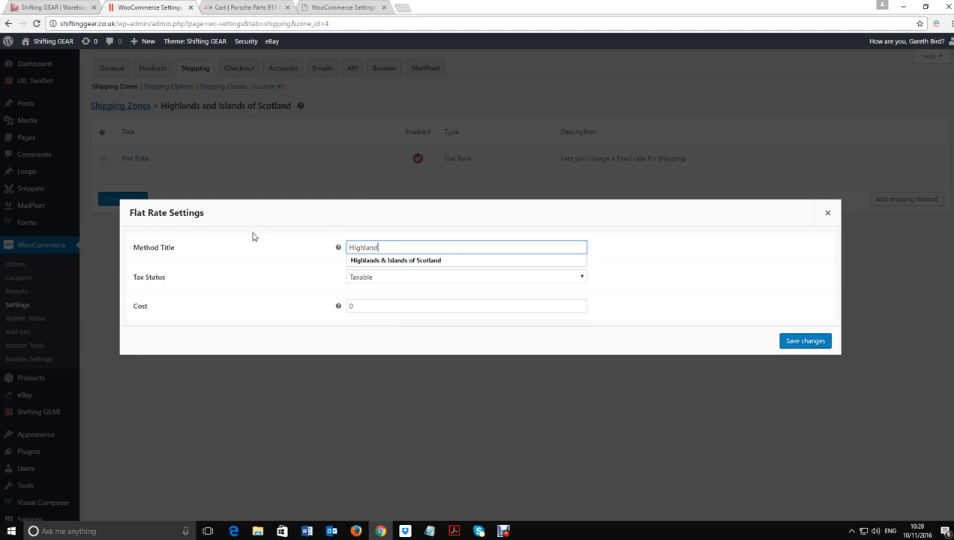
pyautogui.write('s up to 30KG')
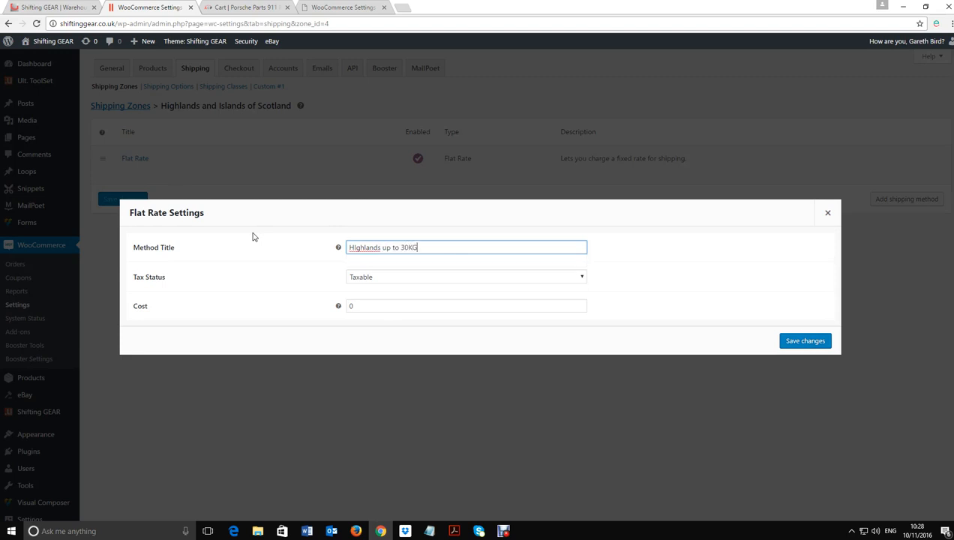
pyautogui.click(355, 247)
pyautogui.click(393, 302)
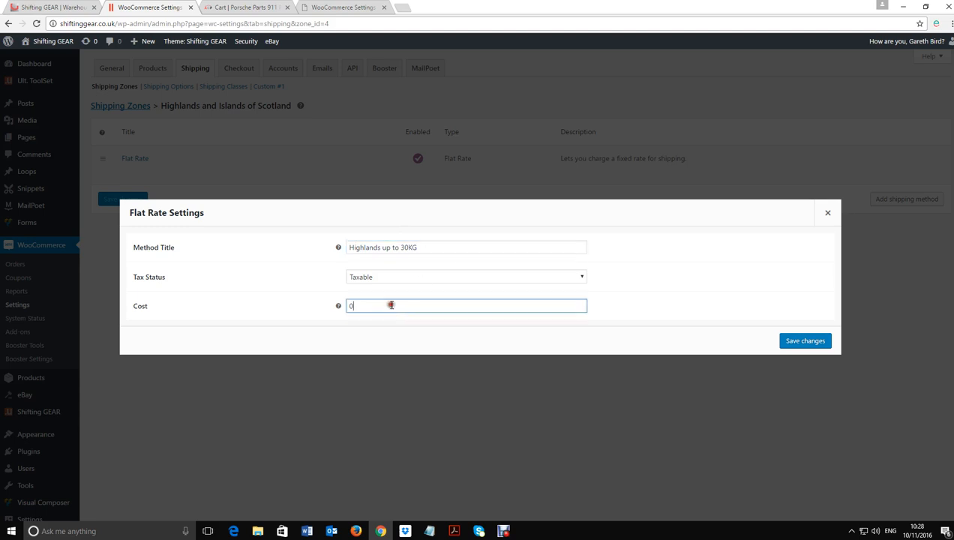
pyautogui.write('12.95')
pyautogui.click(796, 342)
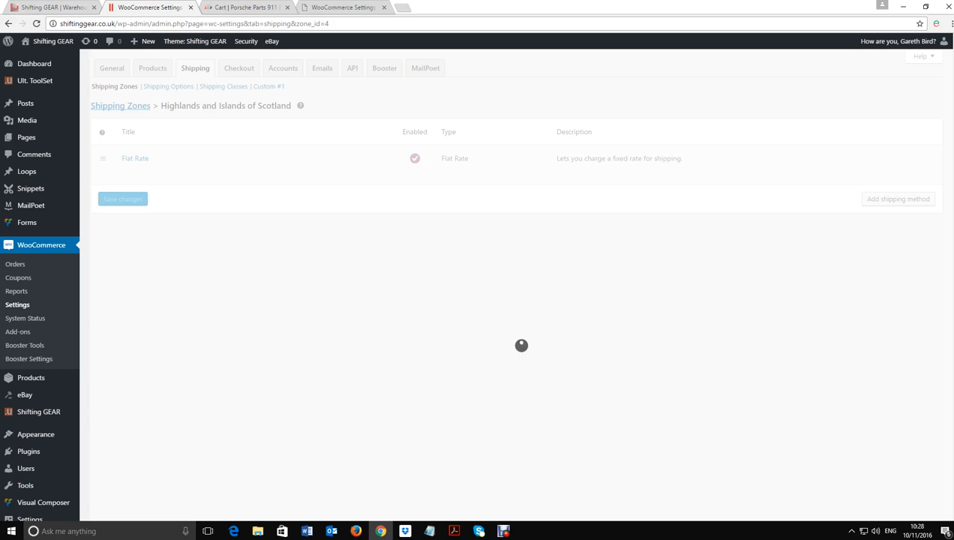
pyautogui.moveTo(0, 54); pyautogui.dragTo(0, 44)
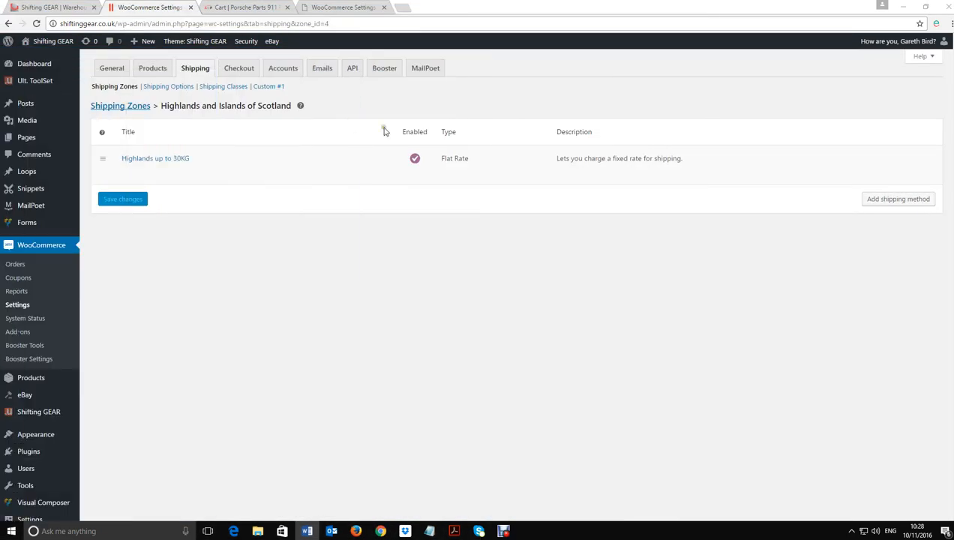
pyautogui.moveTo(107, 159)
pyautogui.click(132, 172)
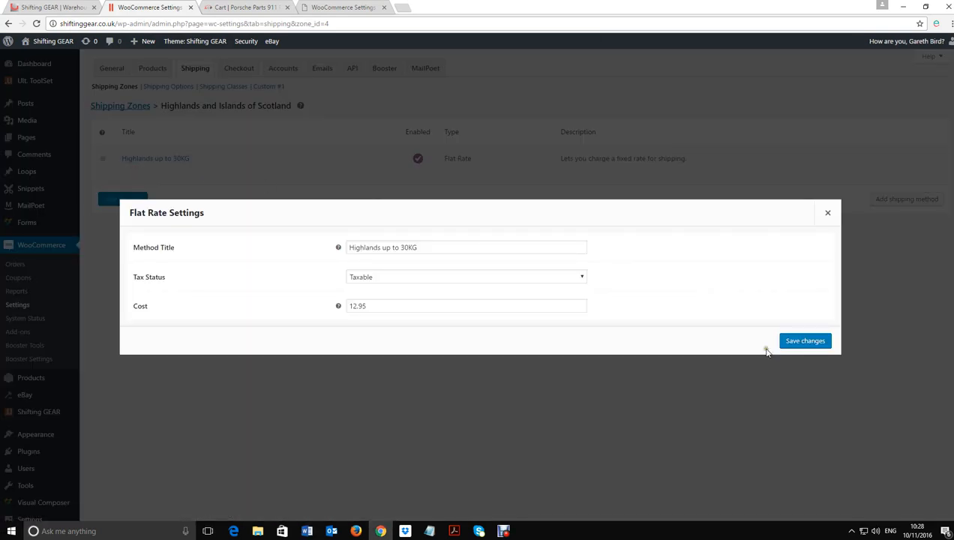
pyautogui.click(797, 344)
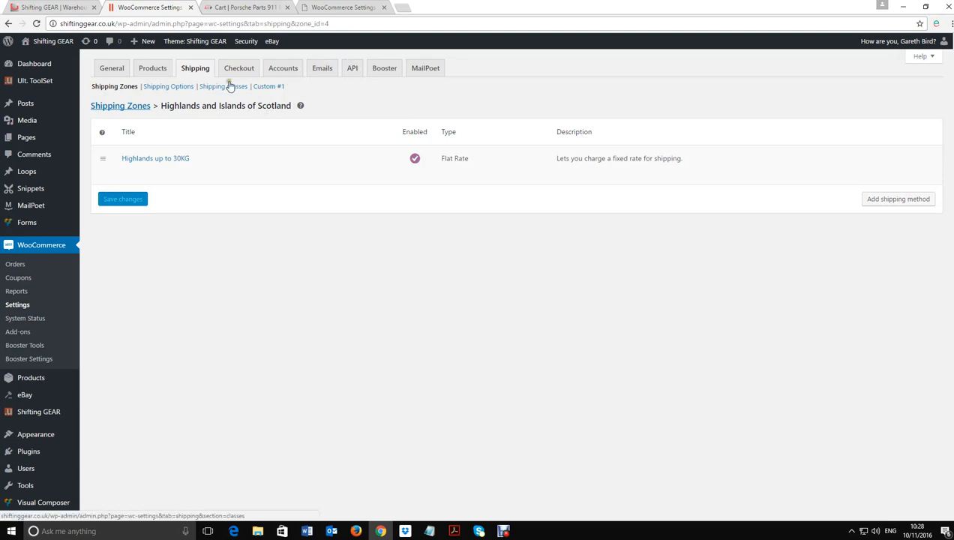
# Add a Flat Rate shipping method to the 48 Hour Air Parcels zone.
pyautogui.click(109, 88)
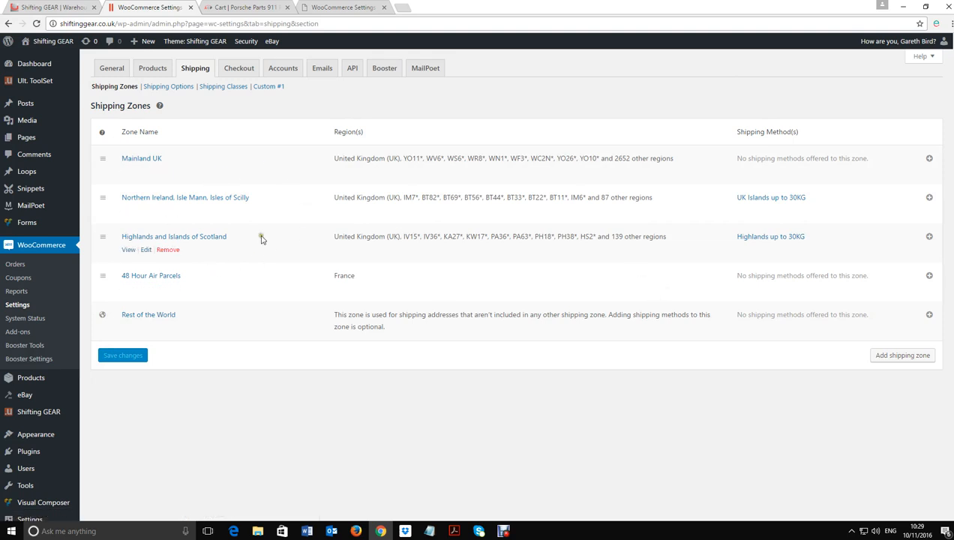
pyautogui.click(131, 292)
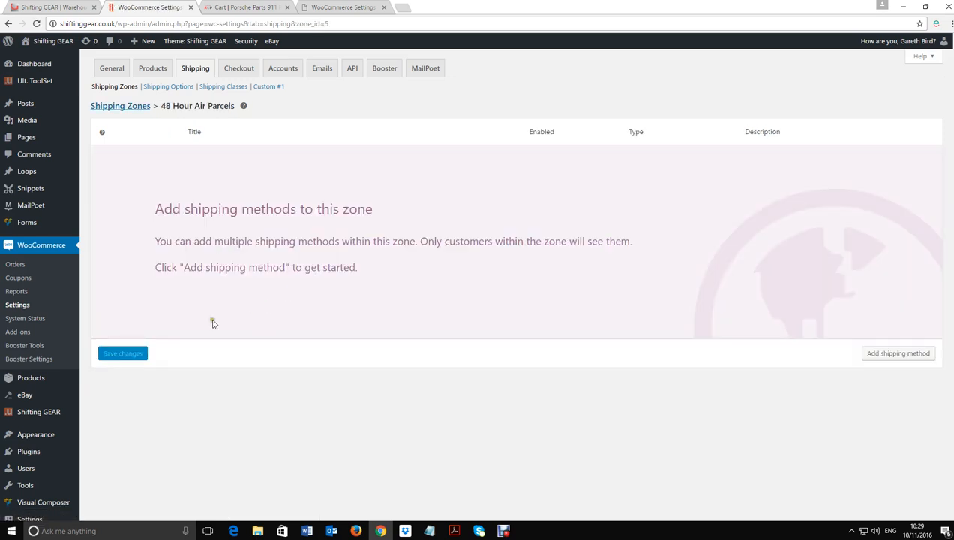
pyautogui.click(900, 358)
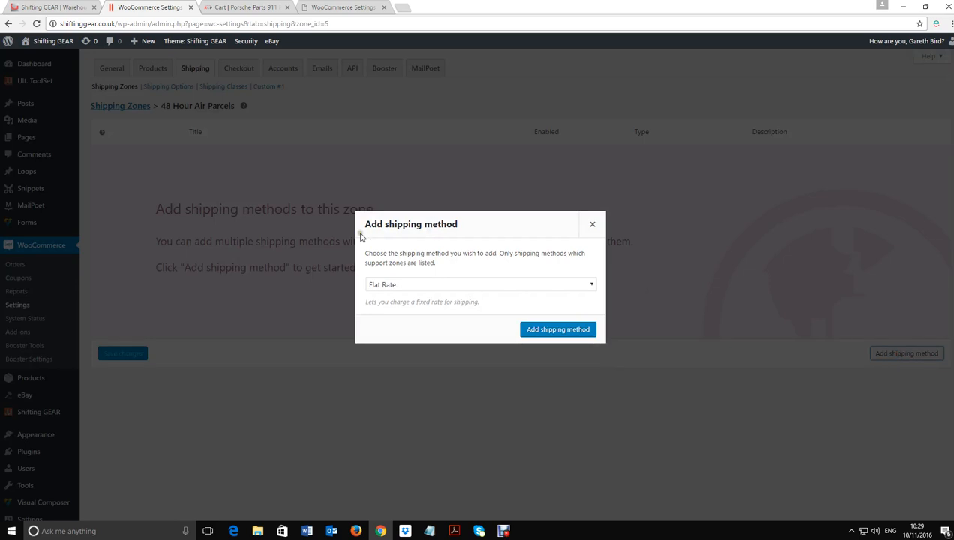
pyautogui.click(410, 285)
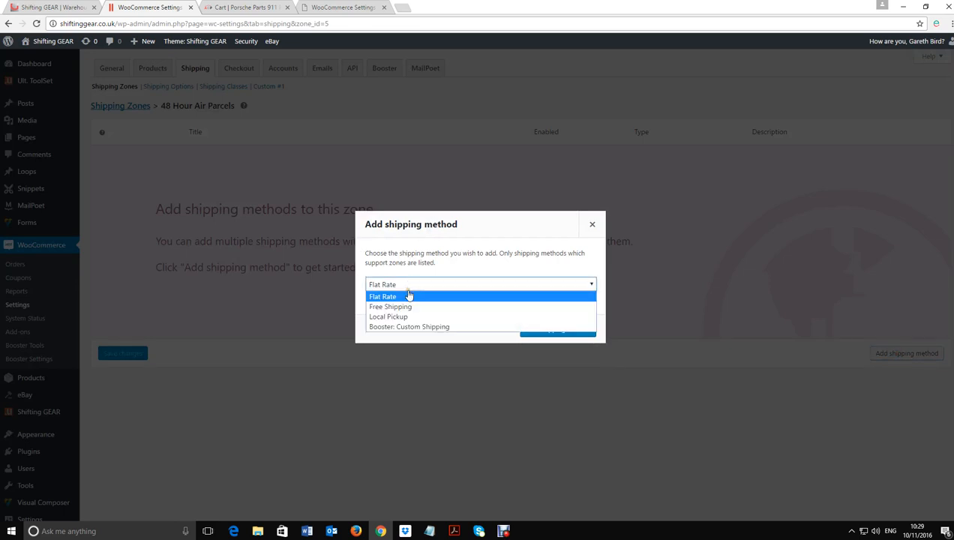
pyautogui.click(409, 295)
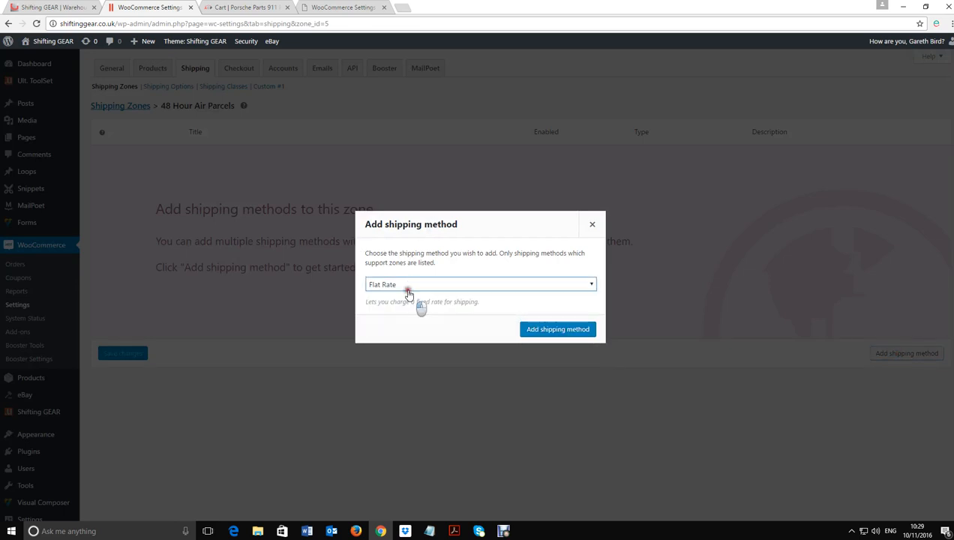
pyautogui.click(582, 332)
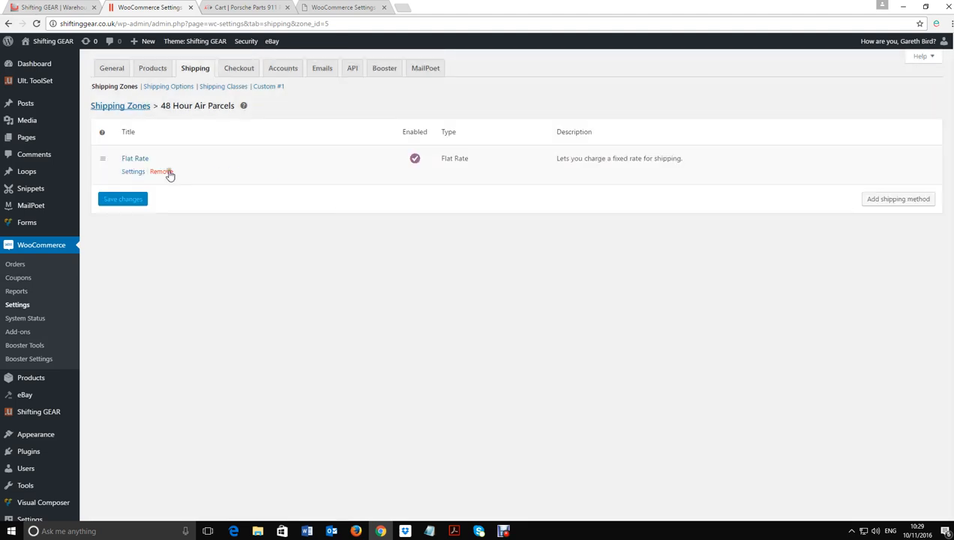
# Title the 48 Hour Air Parcels zone's flat rate "48 Hour Air Cargo up to 30KG".
pyautogui.click(131, 175)
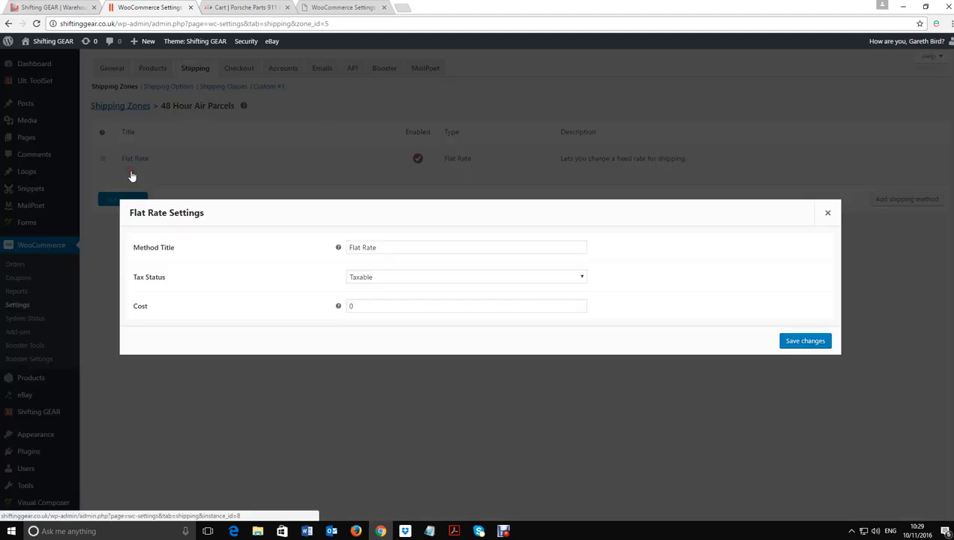
pyautogui.tripleClick(384, 249)
pyautogui.write('48 ')
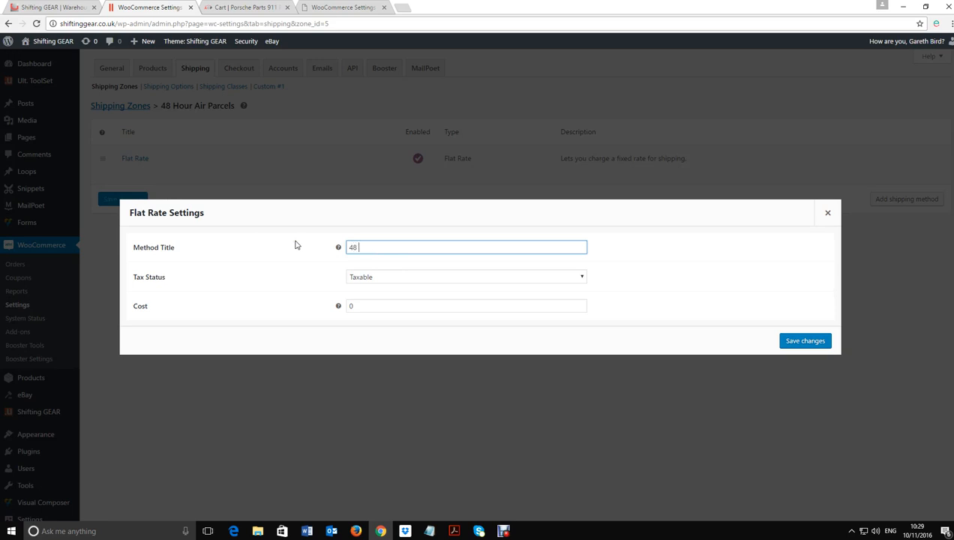
pyautogui.write('Hour Air Cargo up to 30KG')
# Set the air cargo flat rate's cost to 16.95 and its tax status to None, and save the settings.
pyautogui.click(379, 304)
pyautogui.write('16.')
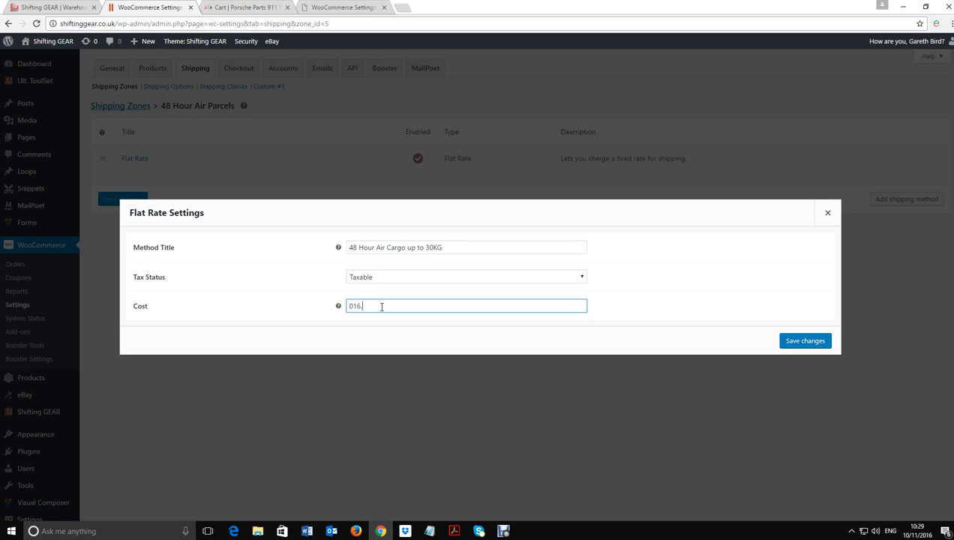
pyautogui.press('BackSpace')
pyautogui.press('BackSpace')
pyautogui.press('BackSpace')
pyautogui.press('BackSpace')
pyautogui.write('16.9')
pyautogui.click(556, 278)
pyautogui.click(543, 300)
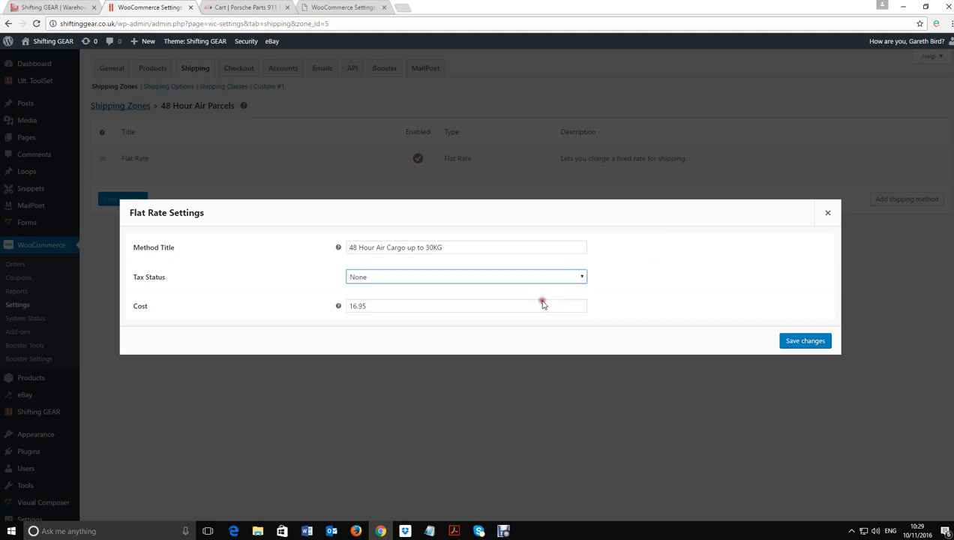
pyautogui.click(789, 341)
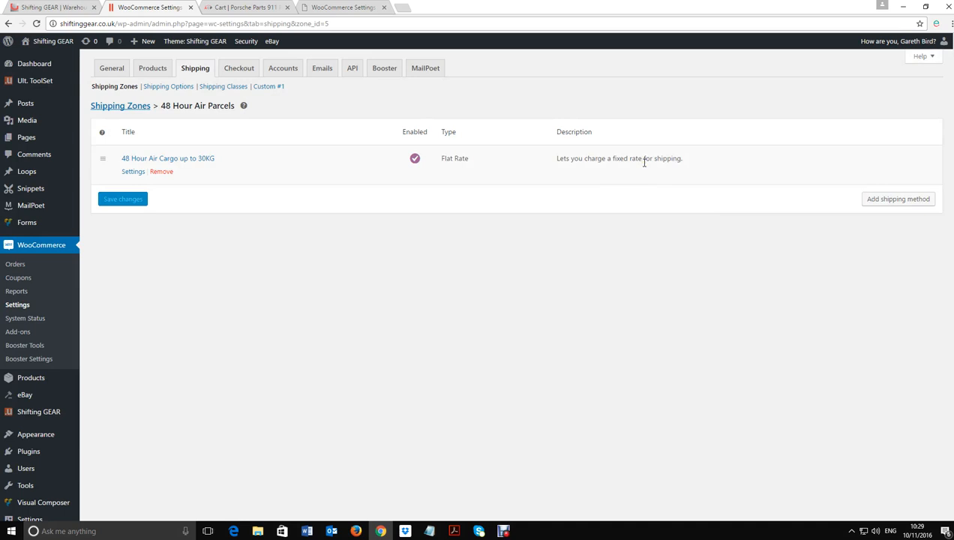
# Add a Local Pickup shipping method to the Mainland UK zone.
pyautogui.click(107, 112)
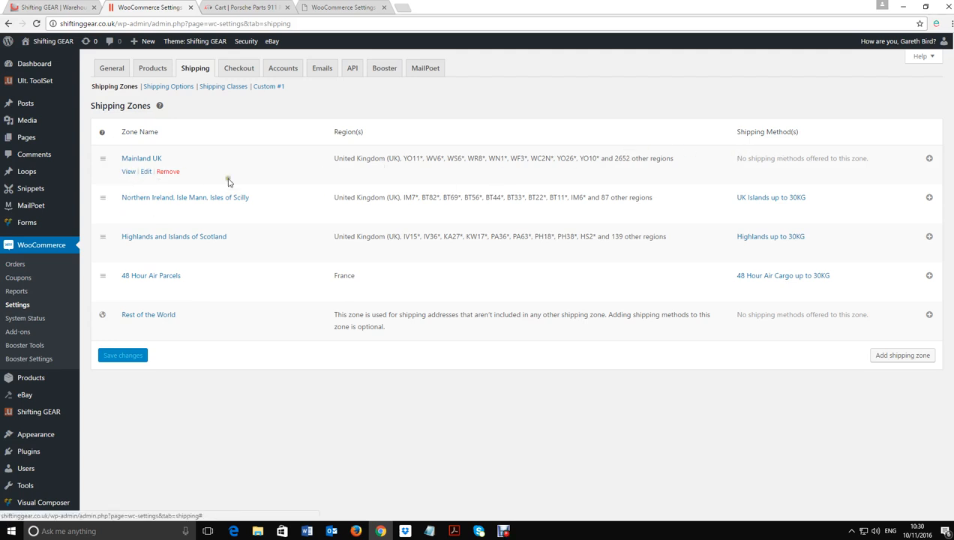
pyautogui.click(129, 172)
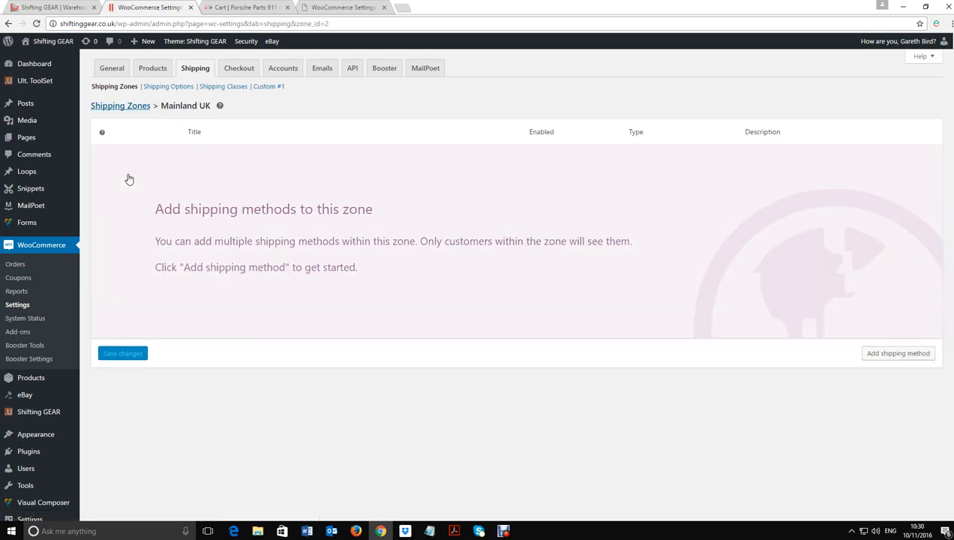
pyautogui.click(873, 352)
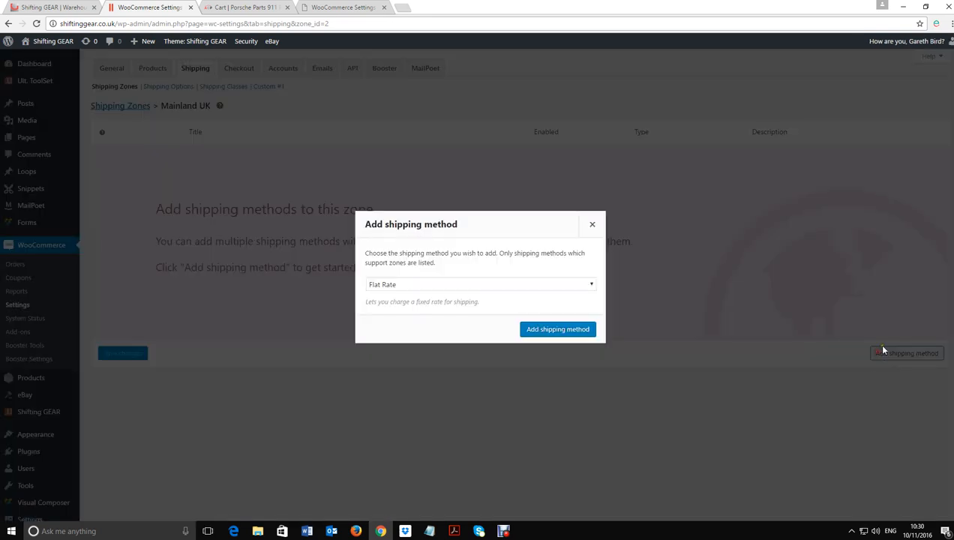
pyautogui.click(588, 285)
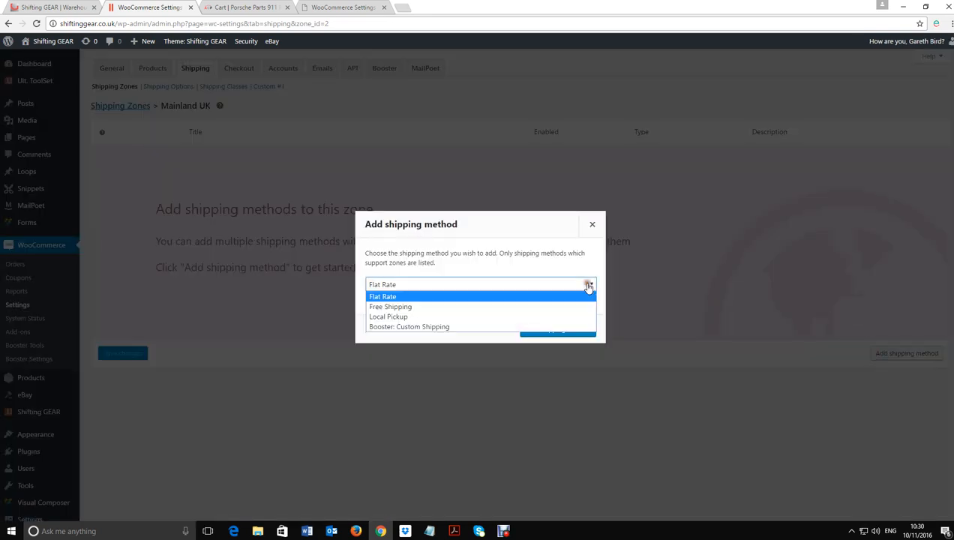
pyautogui.click(541, 318)
pyautogui.click(565, 334)
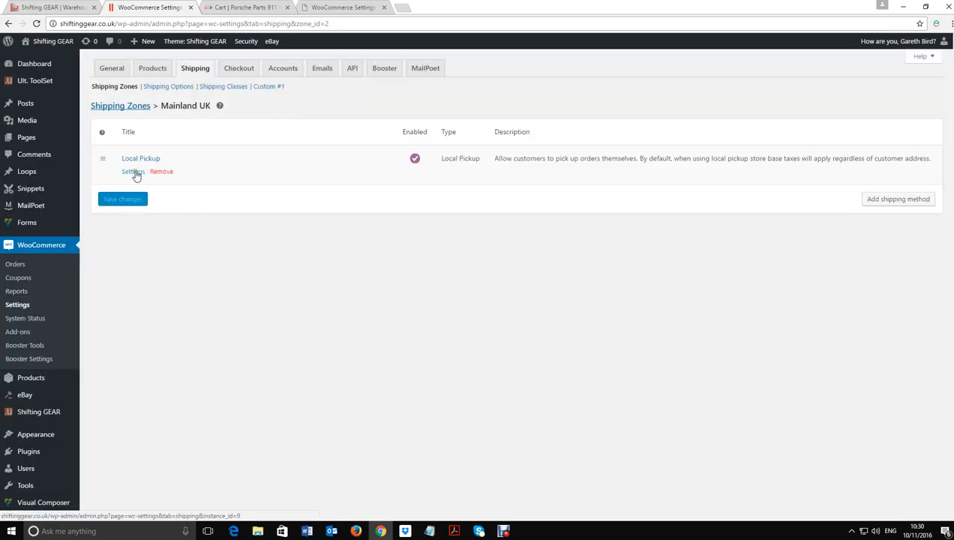
# Title the Mainland UK zone's local pickup method "Click and Collect" and save it.
pyautogui.click(135, 172)
pyautogui.click(401, 248)
pyautogui.moveTo(400, 248); pyautogui.dragTo(234, 224)
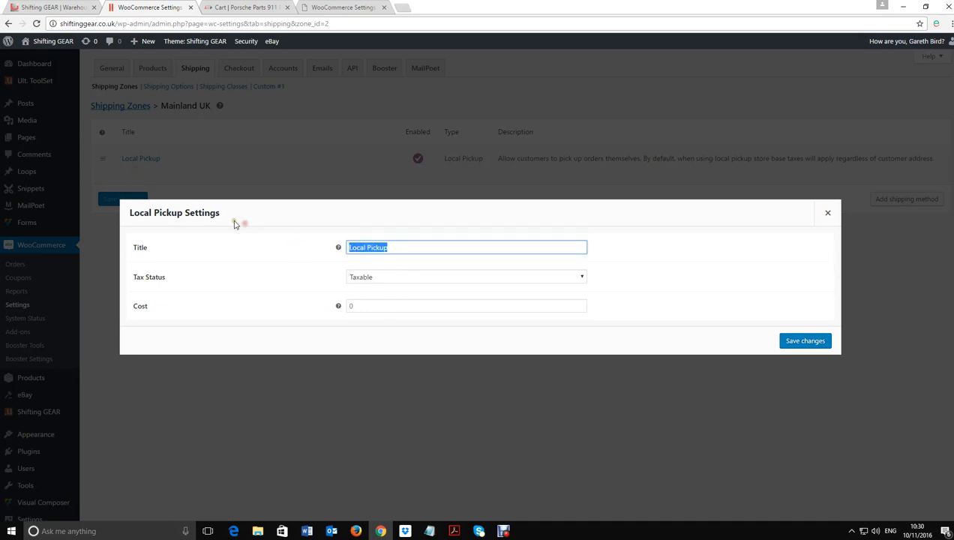
pyautogui.write('Click and Collect')
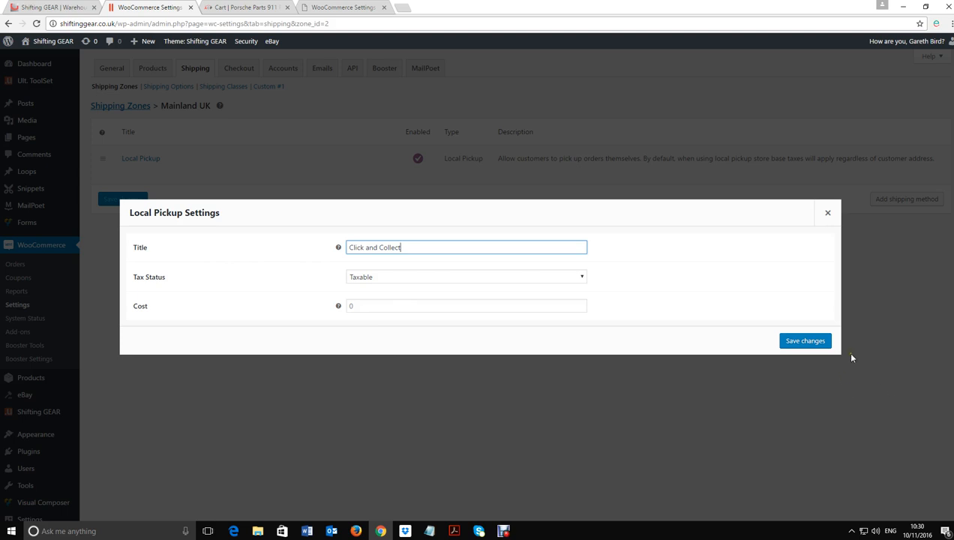
pyautogui.click(802, 342)
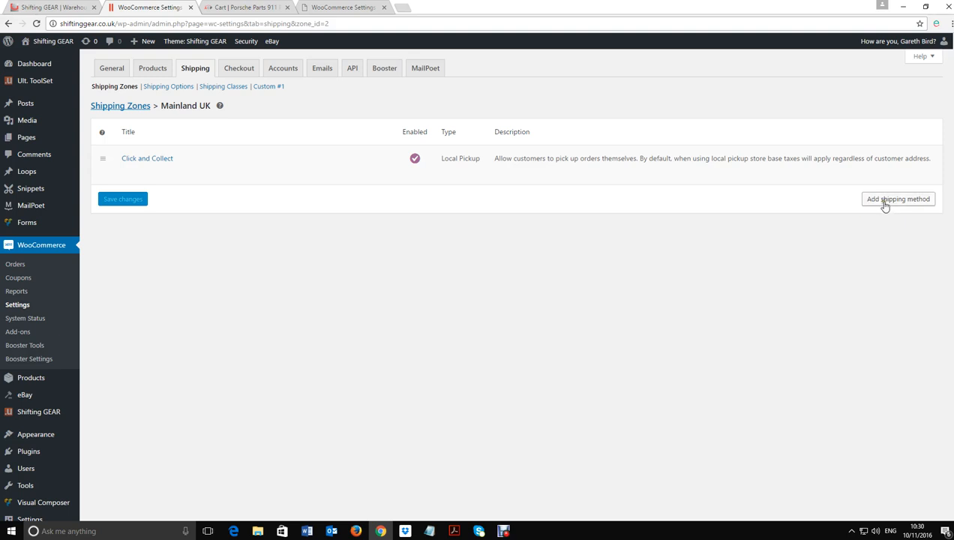
# Add a Flat Rate shipping method to the Mainland UK zone alongside Click and Collect.
pyautogui.click(885, 208)
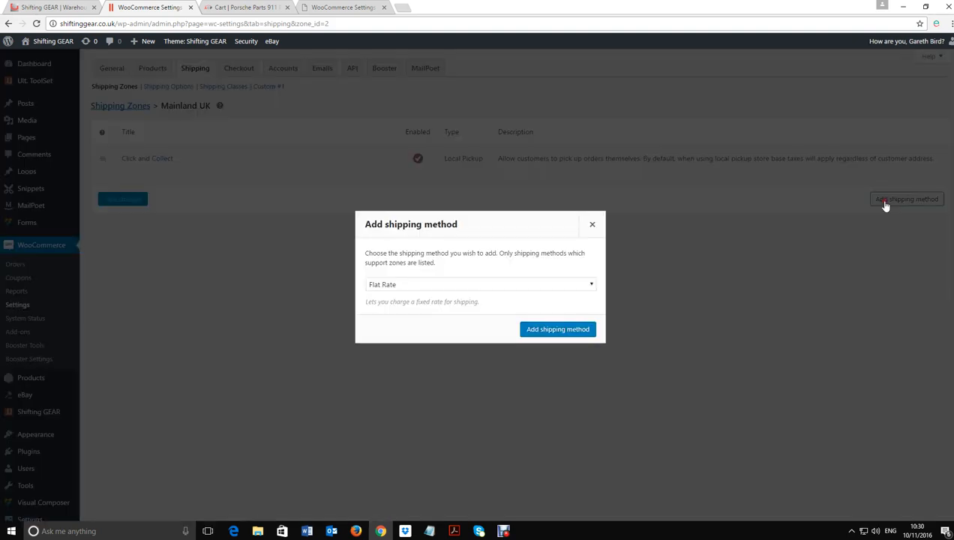
pyautogui.click(590, 290)
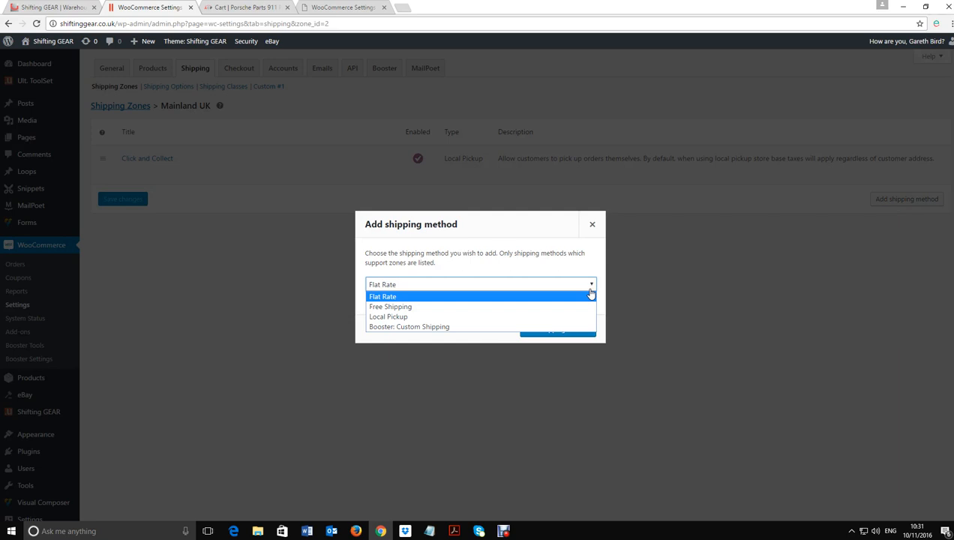
pyautogui.click(438, 298)
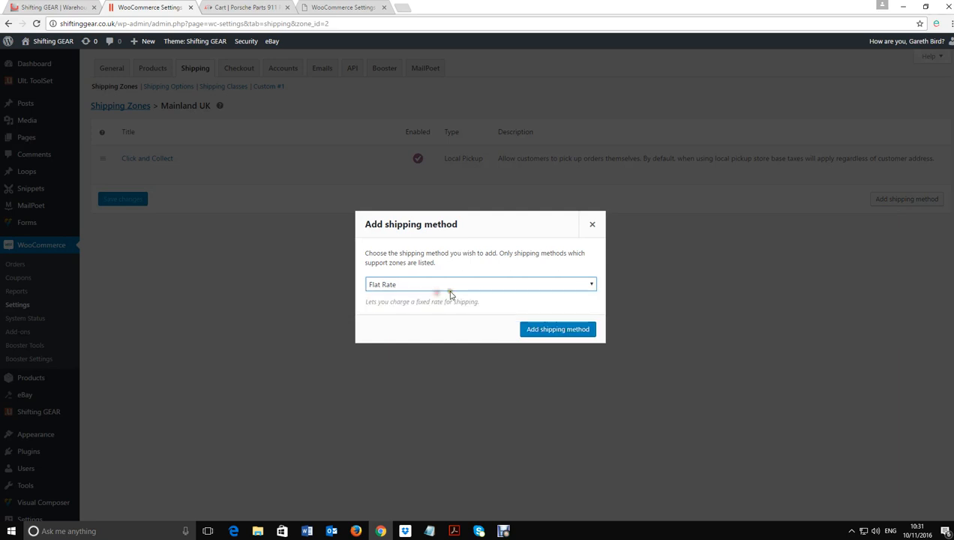
pyautogui.click(542, 330)
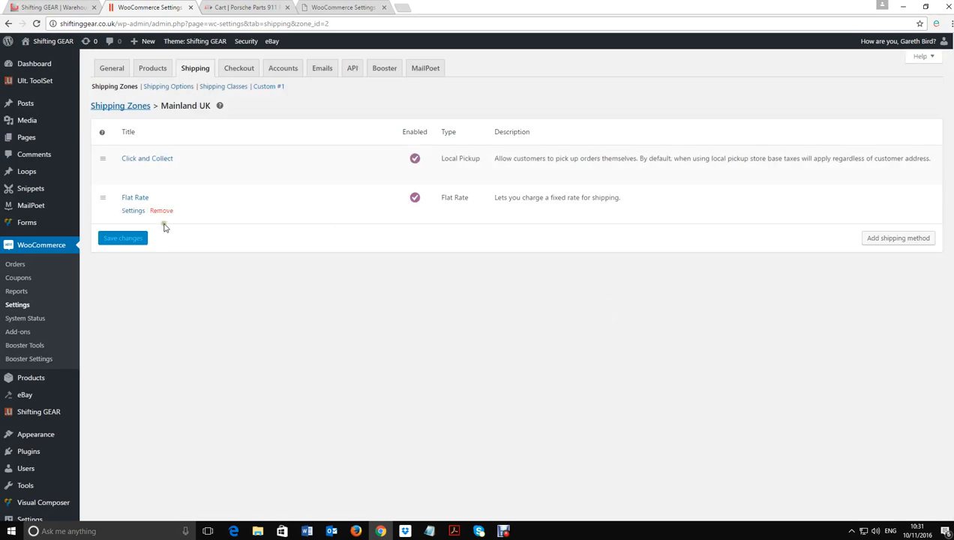
# Title the Mainland UK zone's flat rate "Express 48 hours Up to 30KG", set its cost to 6.95 and save it.
pyautogui.click(132, 211)
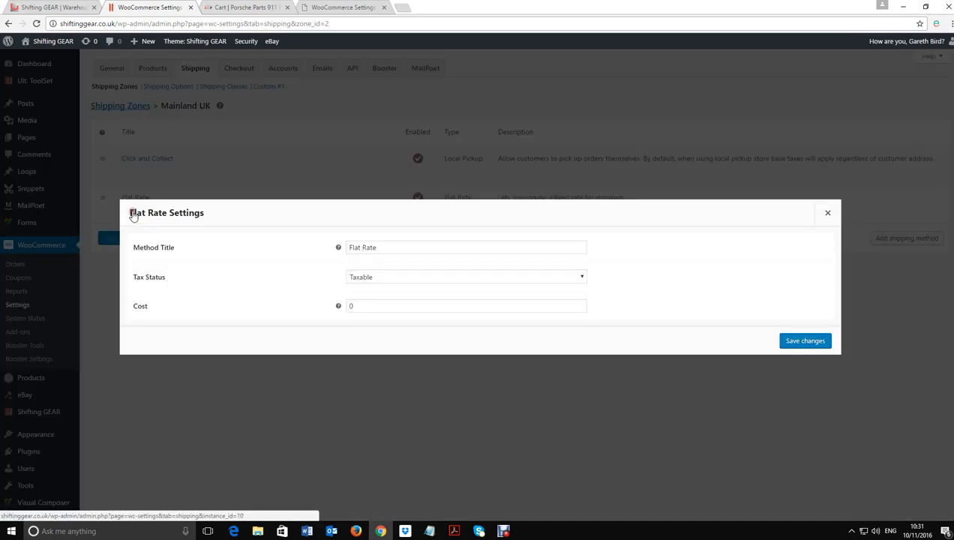
pyautogui.moveTo(386, 248); pyautogui.dragTo(273, 243)
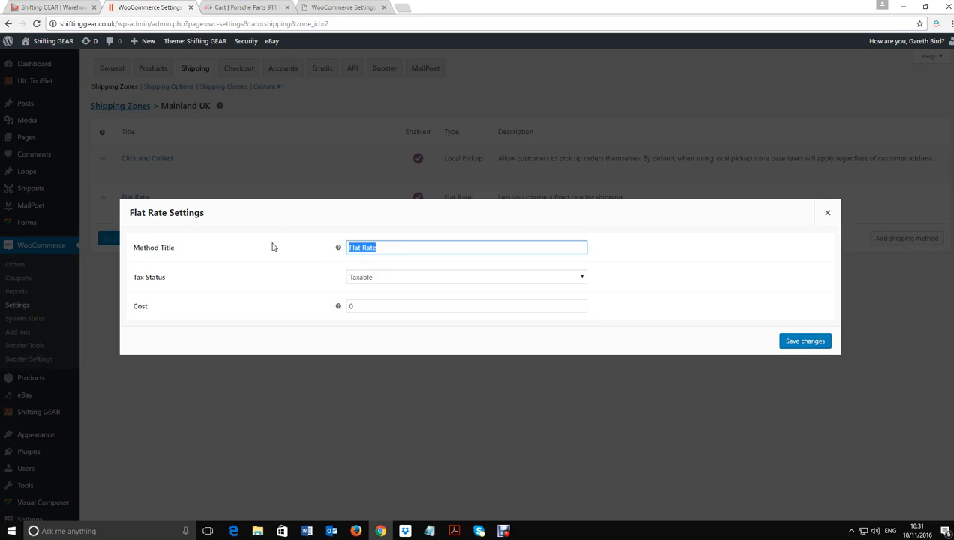
pyautogui.write('Express 48 hours Up to 30KG')
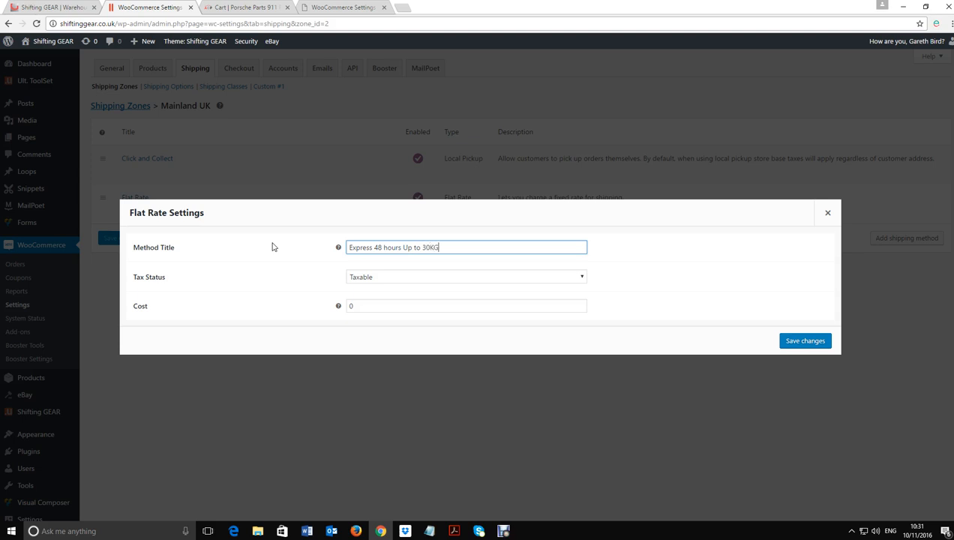
pyautogui.doubleClick(377, 303)
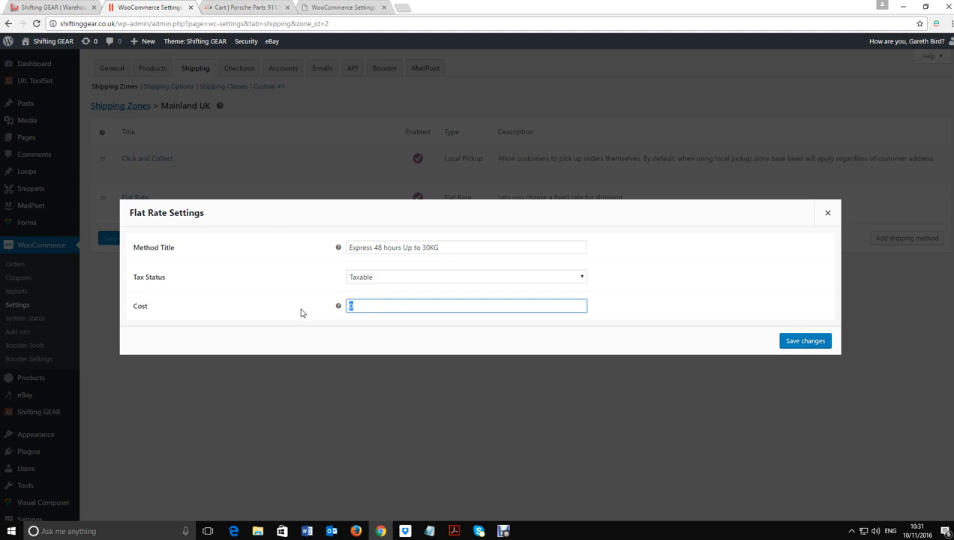
pyautogui.write('6.95')
pyautogui.click(805, 341)
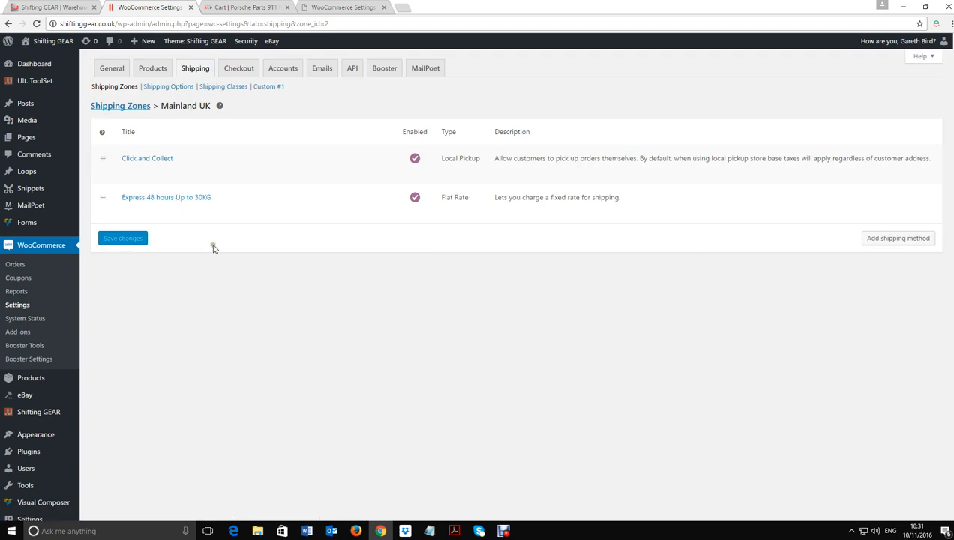
# Add a Booster: Custom Shipping method to the Mainland UK zone.
pyautogui.click(906, 239)
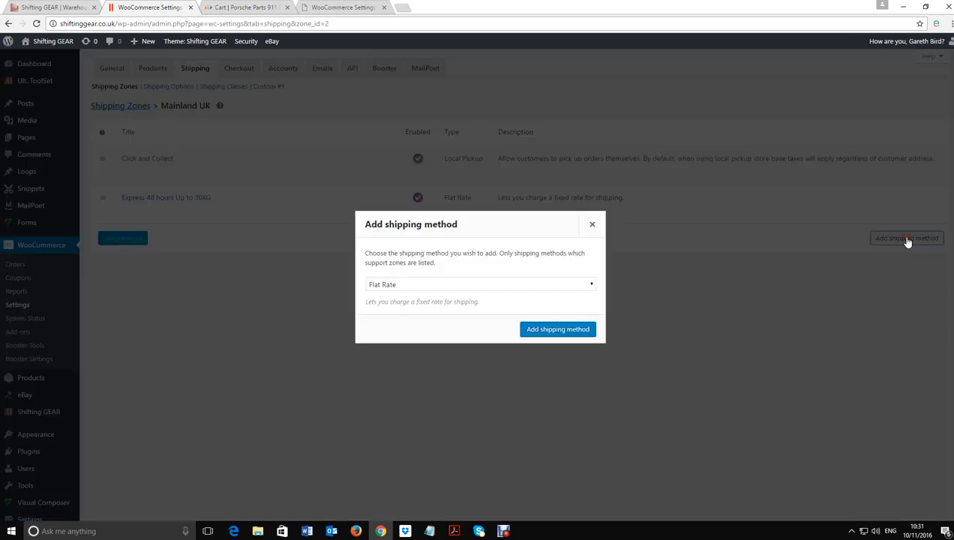
pyautogui.click(572, 284)
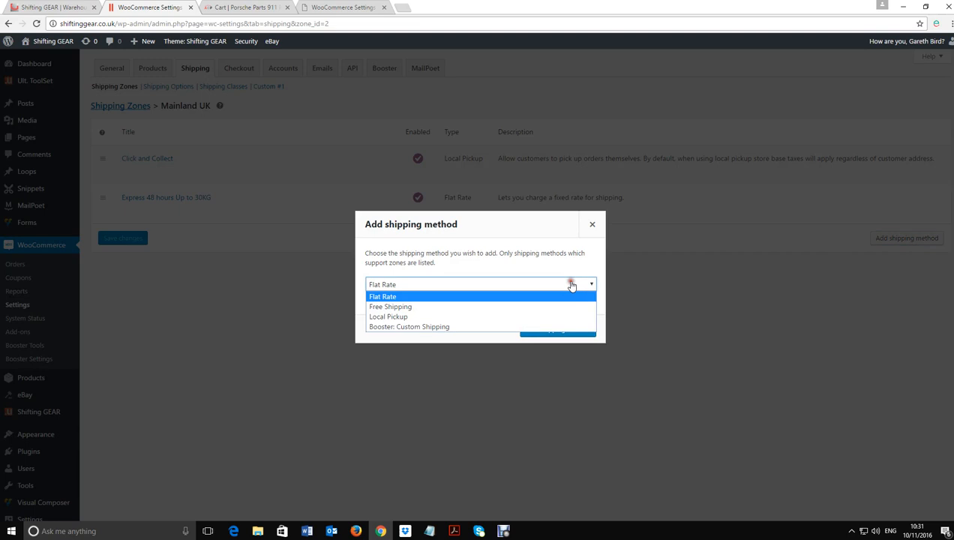
pyautogui.click(407, 328)
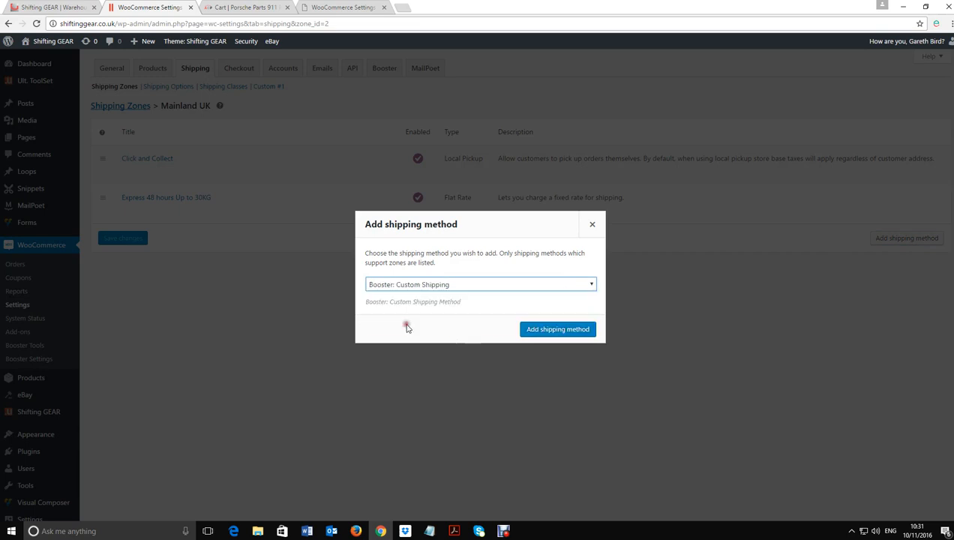
pyautogui.click(553, 330)
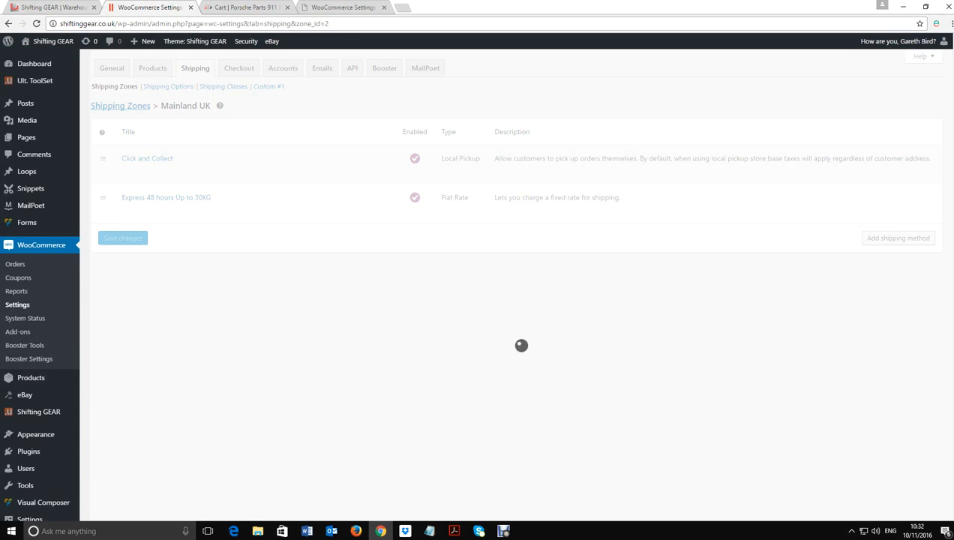
# Title the Mainland UK zone's new custom shipping method "Economy".
pyautogui.moveTo(273, 239)
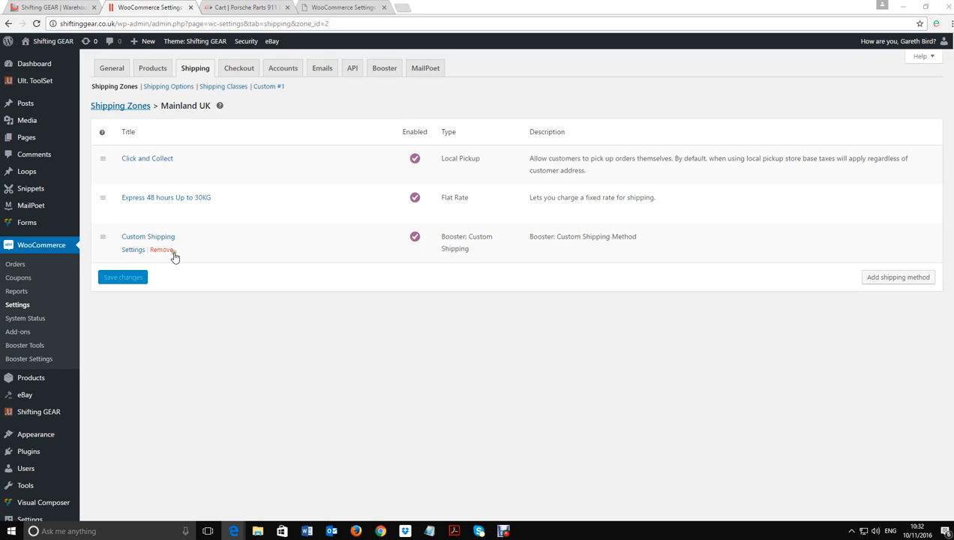
pyautogui.click(133, 249)
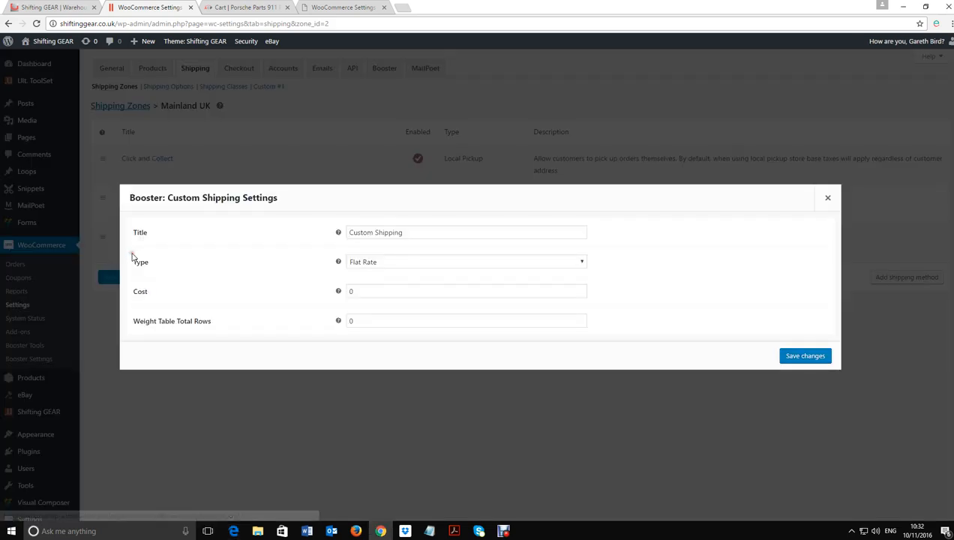
pyautogui.click(407, 233)
pyautogui.moveTo(407, 233); pyautogui.dragTo(314, 225)
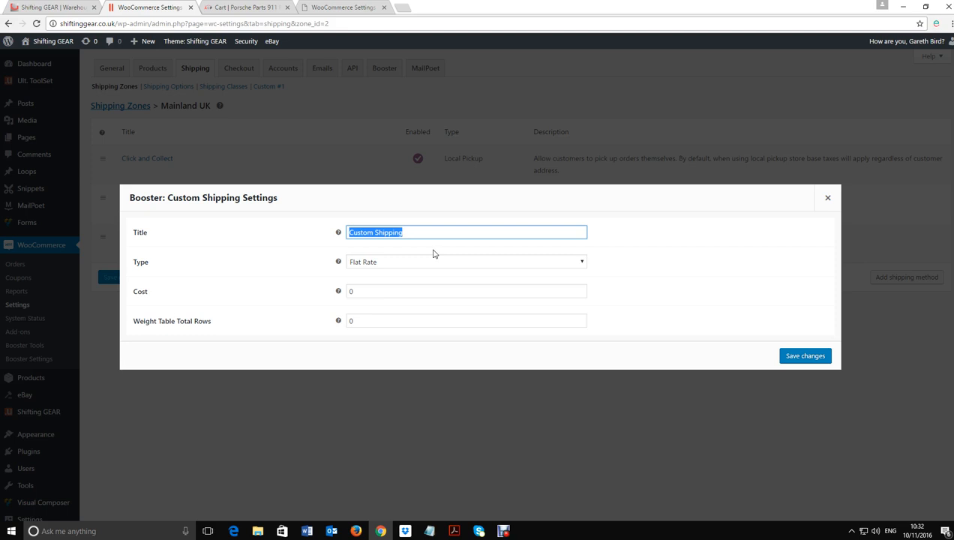
pyautogui.write('Economy')
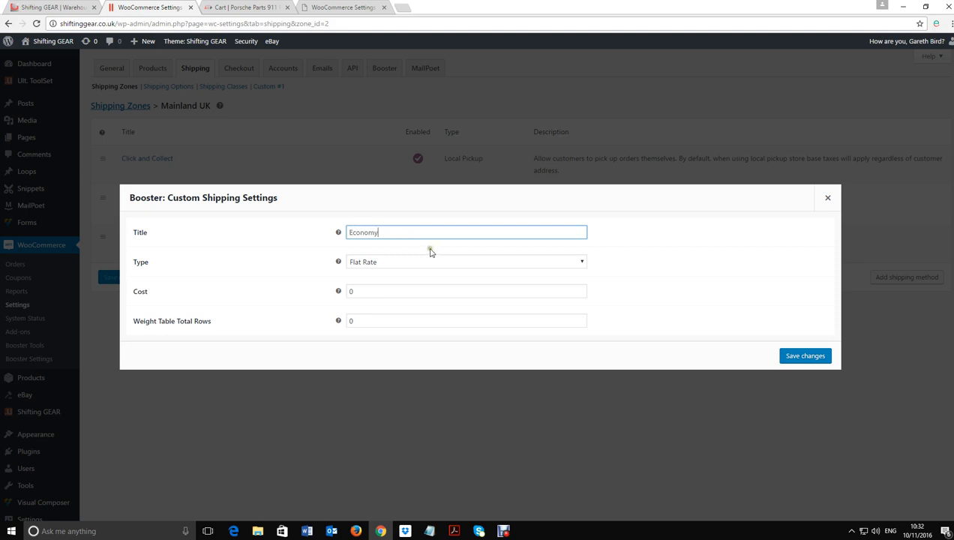
# Set the Economy method's type to By Total Cart Weight Table with 3 weight table rows and save it.
pyautogui.click(427, 269)
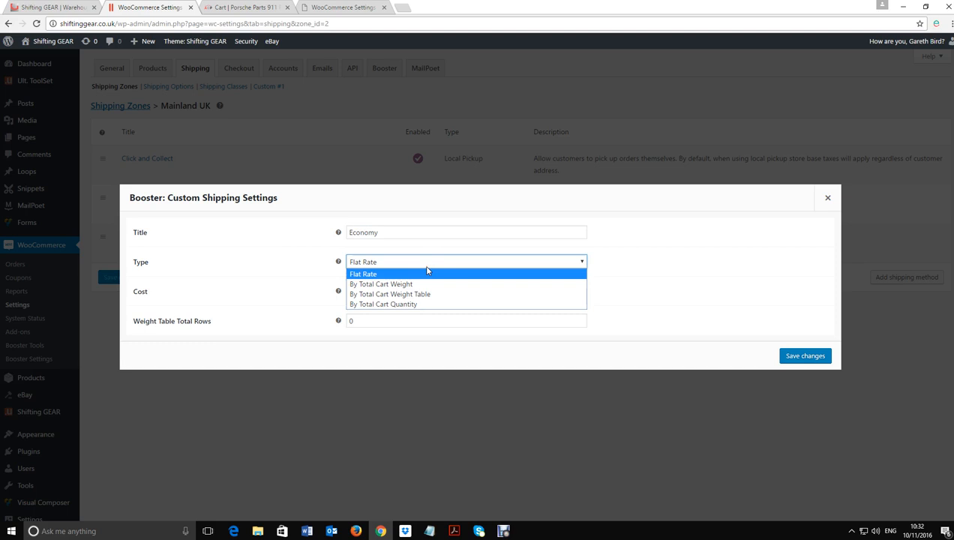
pyautogui.click(373, 297)
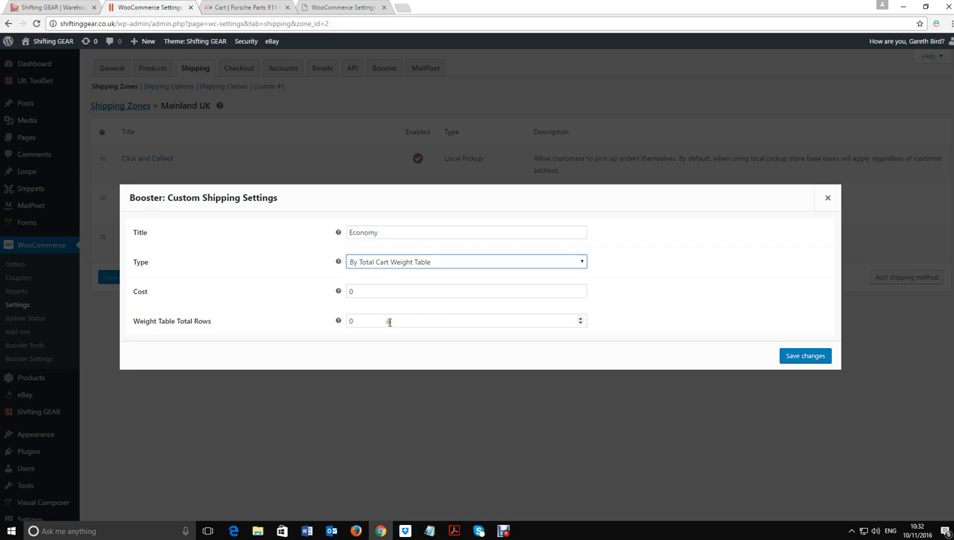
pyautogui.click(578, 318)
pyautogui.click(579, 318)
pyautogui.click(578, 318)
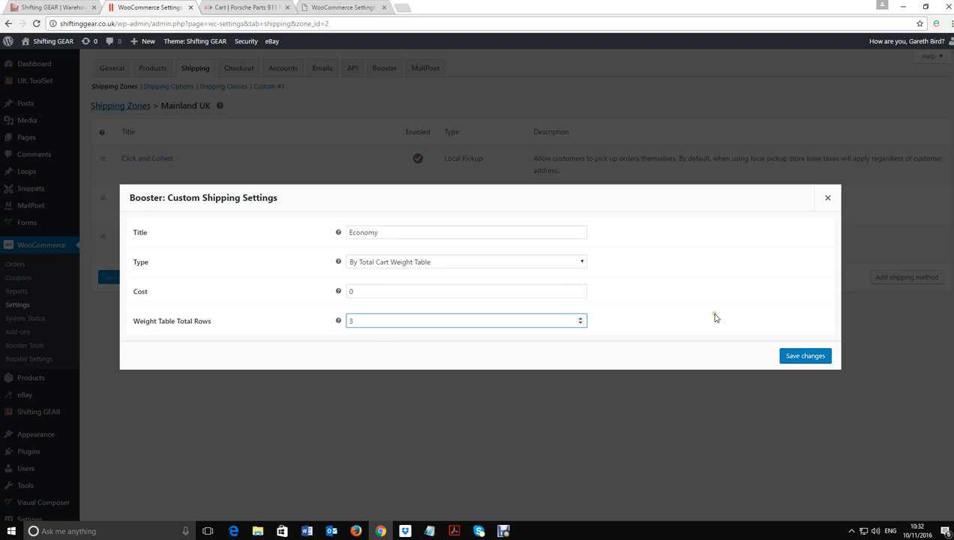
pyautogui.click(802, 355)
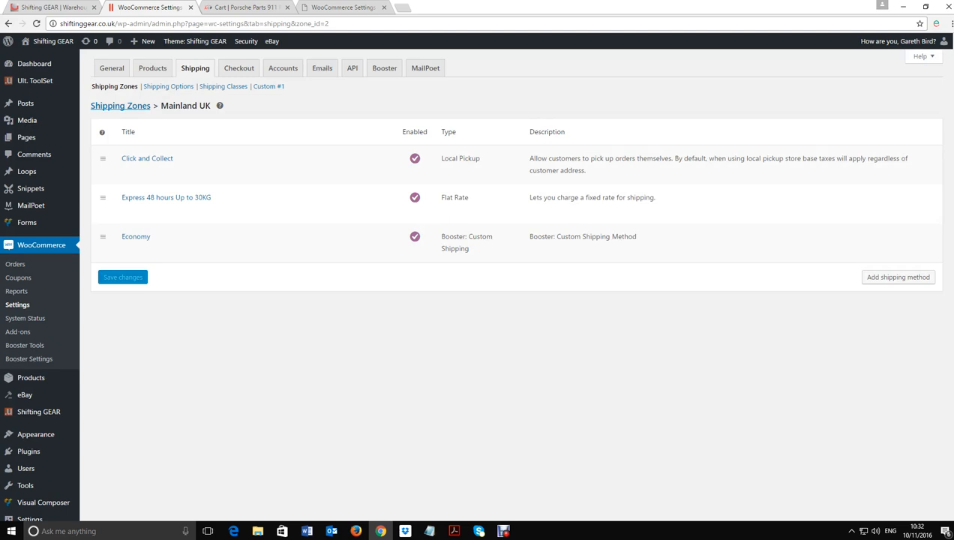
# Reopen the Economy method's settings and extend its title to "Economy 2 -3 days".
pyautogui.moveTo(365, 255)
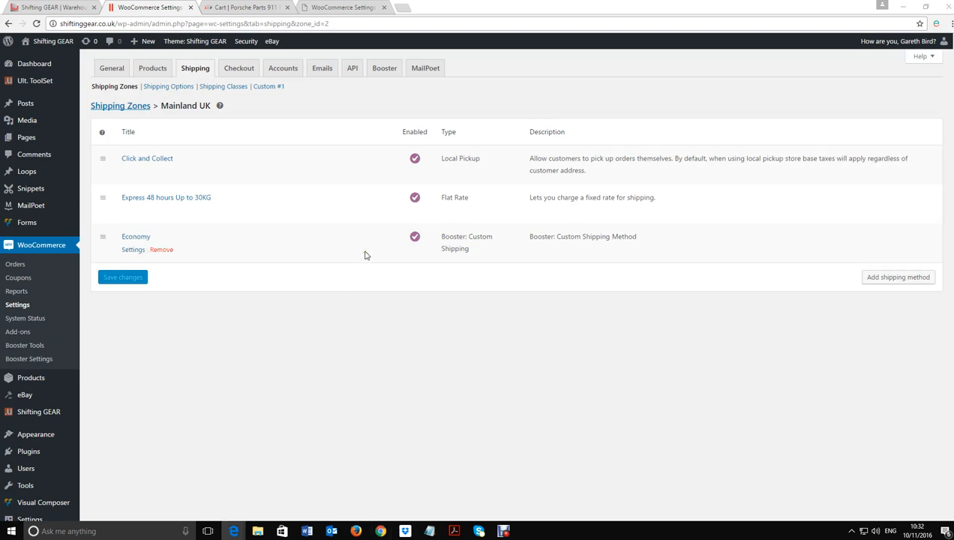
pyautogui.click(133, 249)
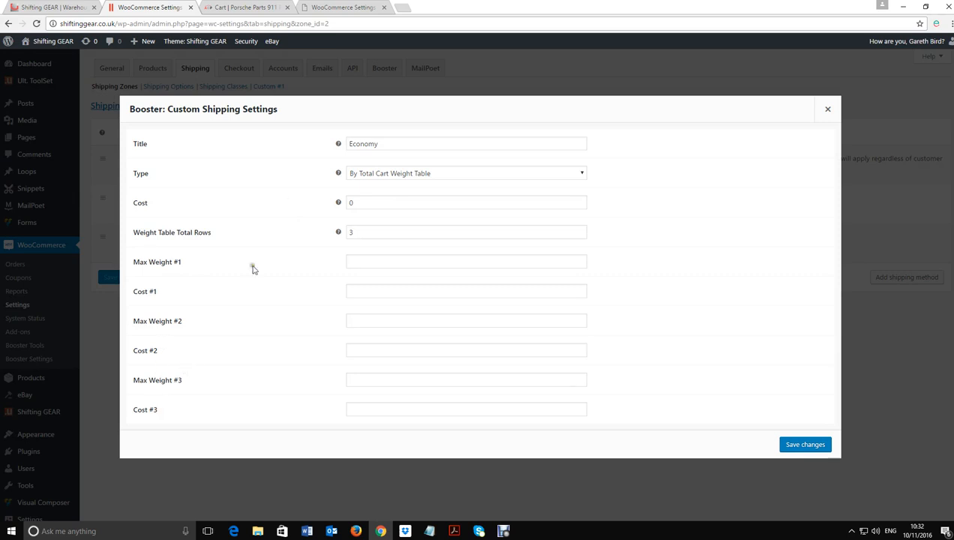
pyautogui.click(396, 145)
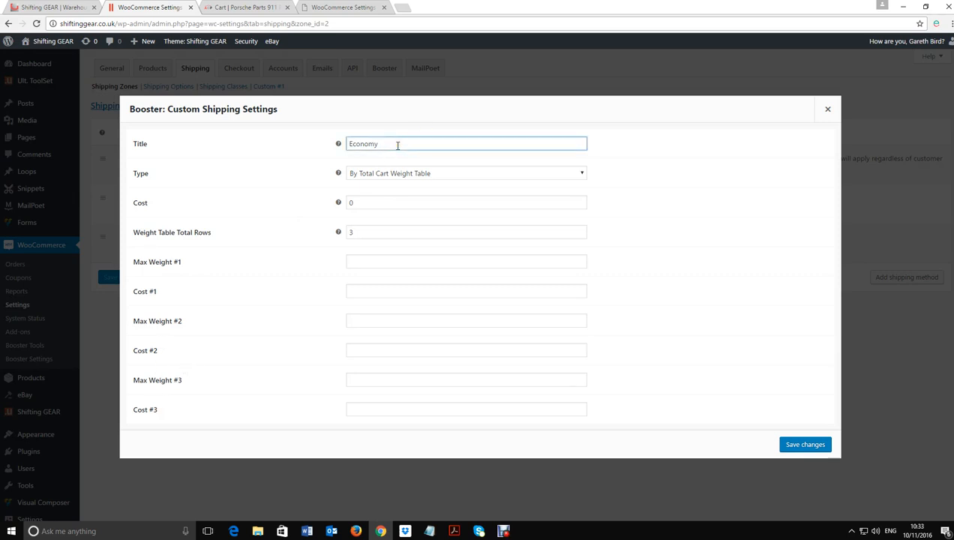
pyautogui.write('2 -3 days')
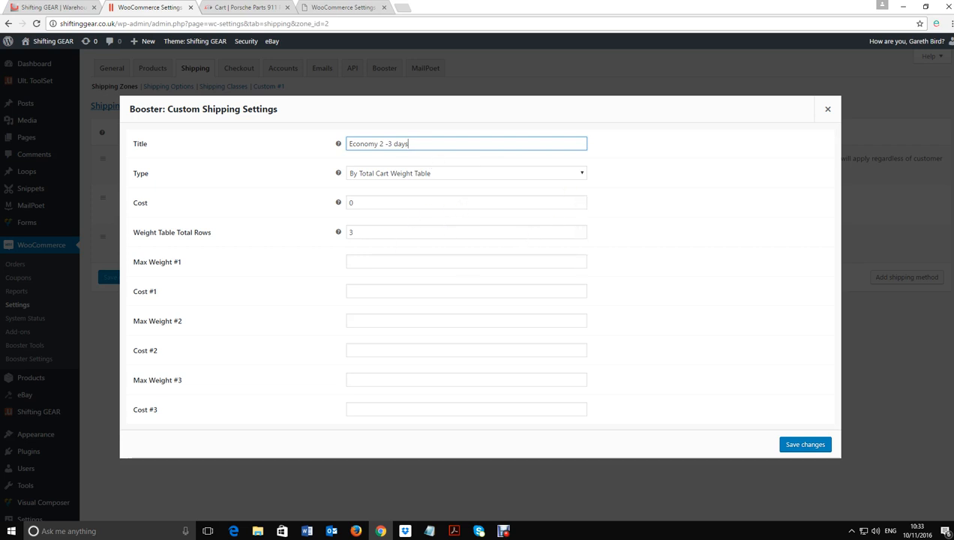
pyautogui.click(234, 531)
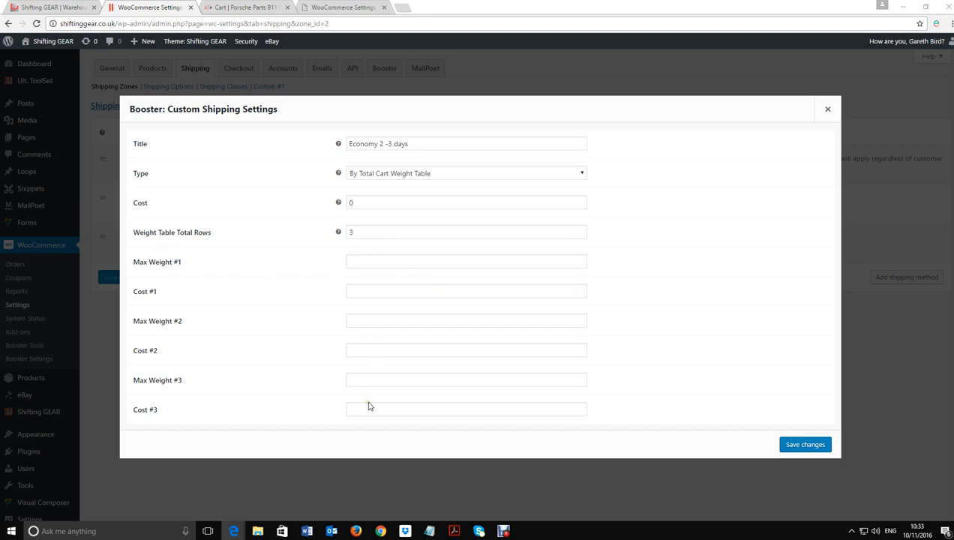
# Set the weight table's maximum weights to 1 for row 1, 2 for row 2 and 30 for row 3.
pyautogui.click(356, 380)
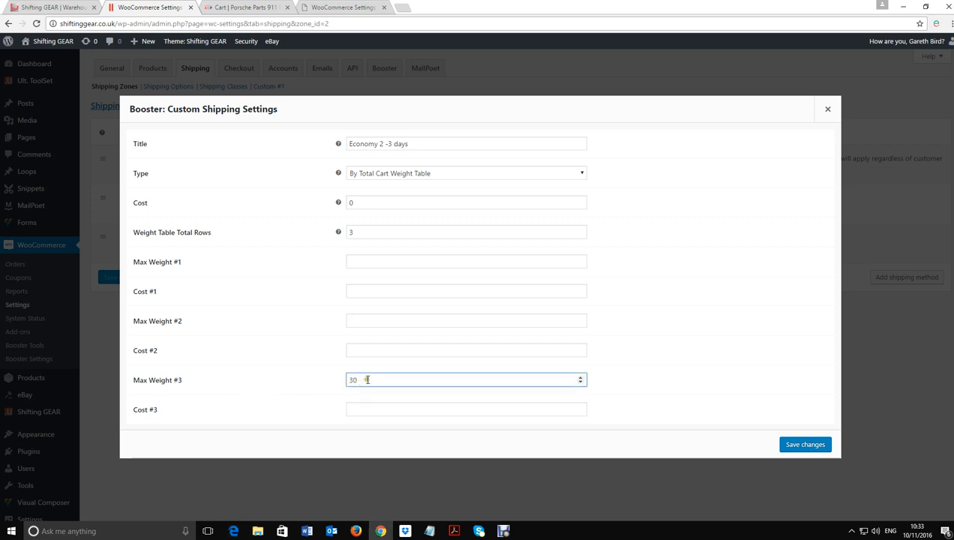
pyautogui.write('30')
pyautogui.click(358, 321)
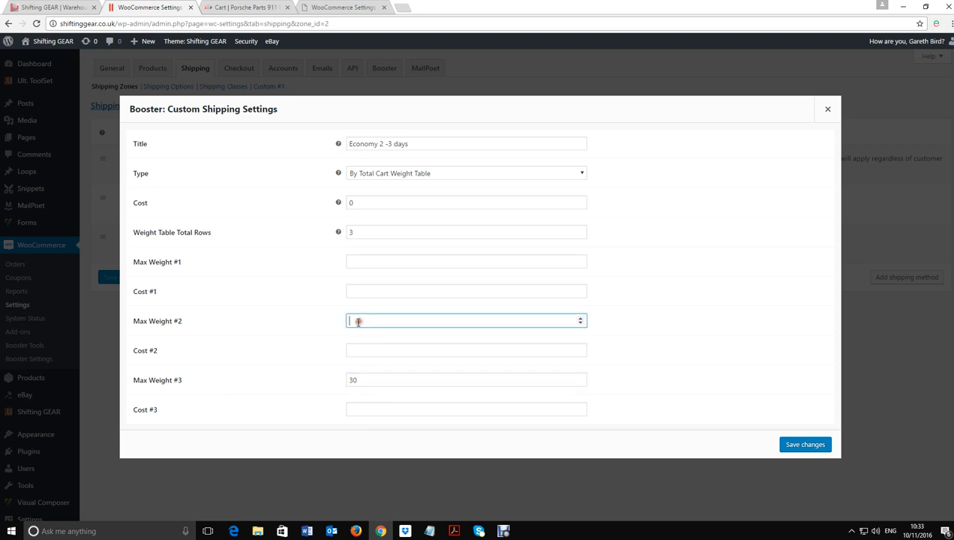
pyautogui.write('2')
pyautogui.click(372, 260)
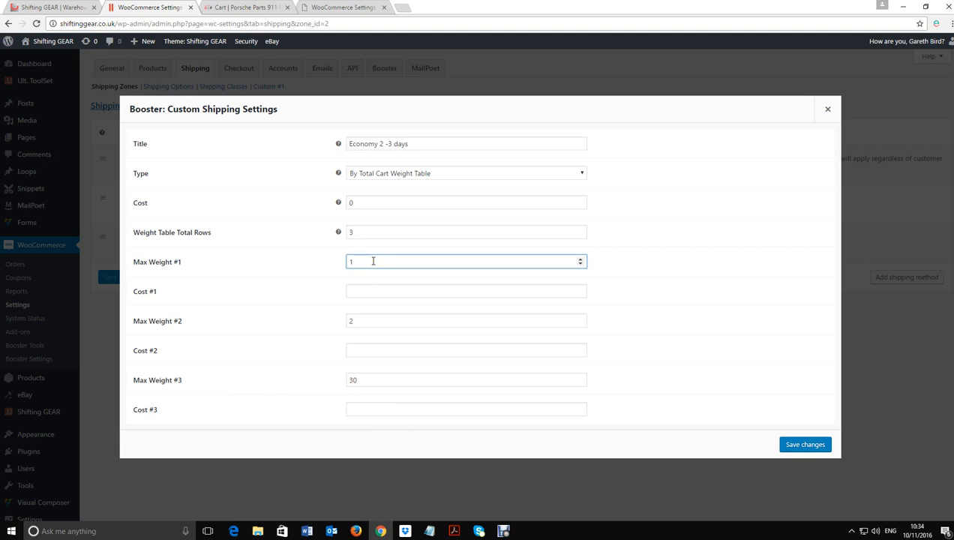
pyautogui.write('1')
# Set the weight table costs to 3.95 for row 1, 4.95 for row 2 and 6.95 for row 3.
pyautogui.click(387, 290)
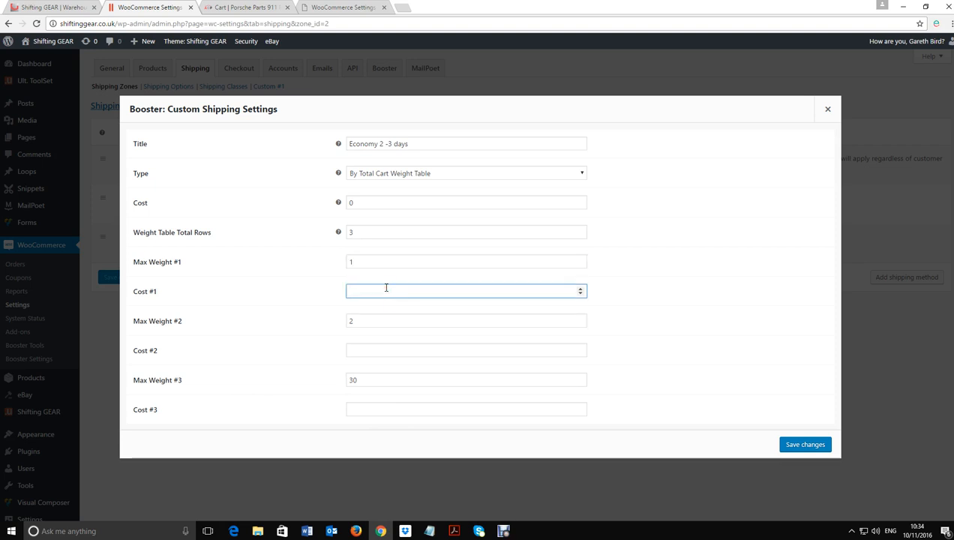
pyautogui.write('3.95')
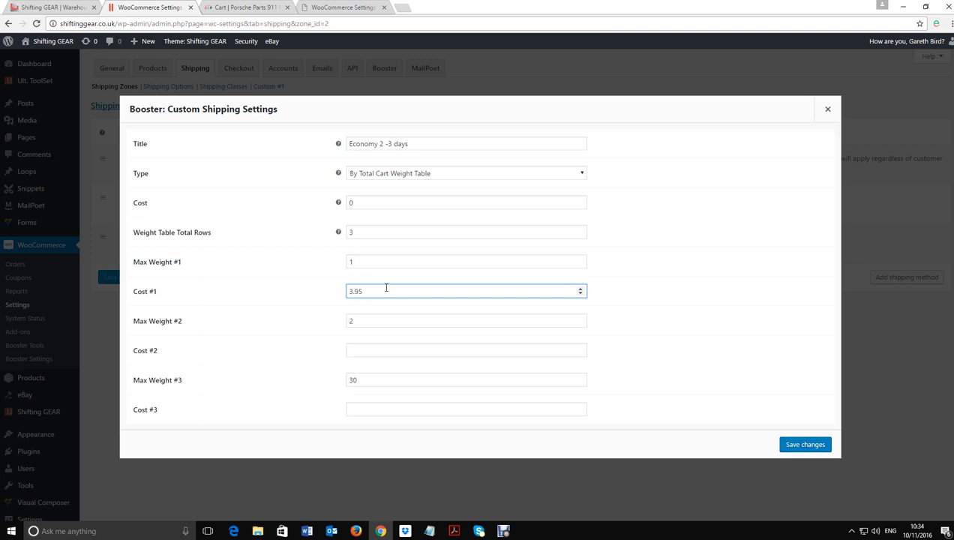
pyautogui.click(359, 351)
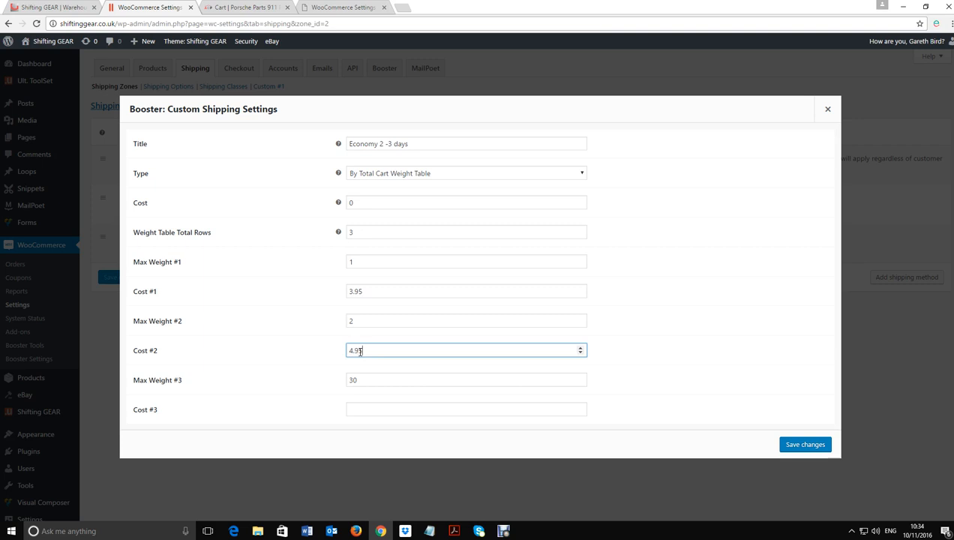
pyautogui.click(372, 408)
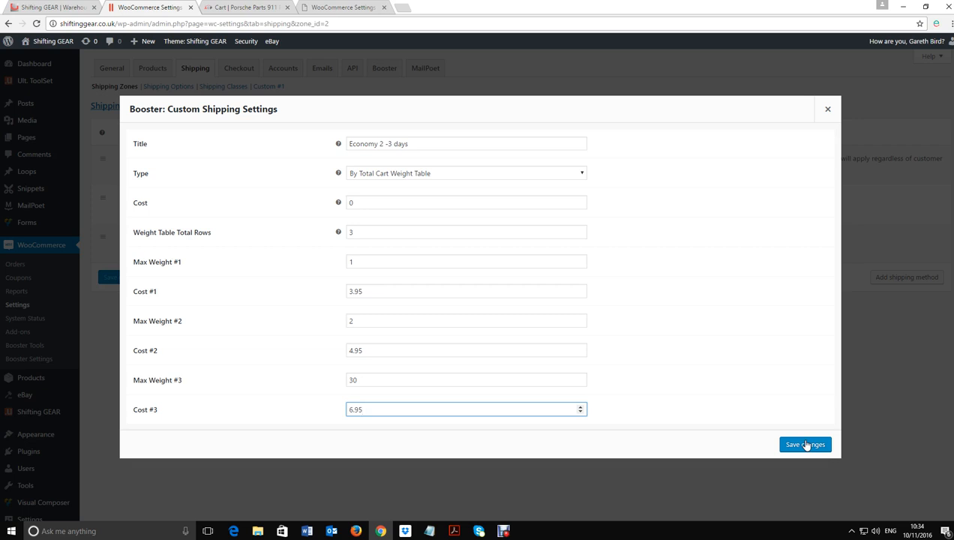
# Set the Economy 2 -3 days method's base cost to 3.95 and save its settings.
pyautogui.moveTo(367, 201); pyautogui.dragTo(317, 207)
pyautogui.write('3.95')
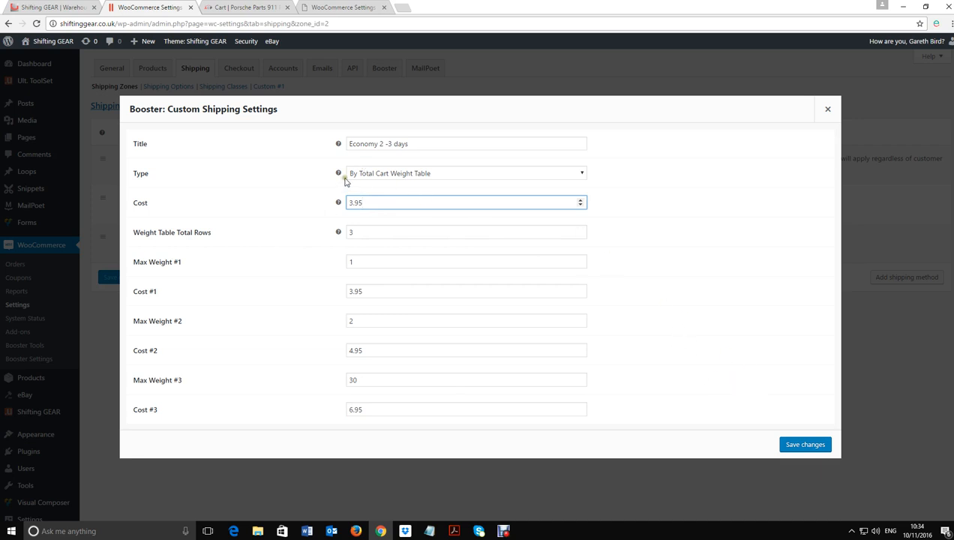
pyautogui.click(793, 443)
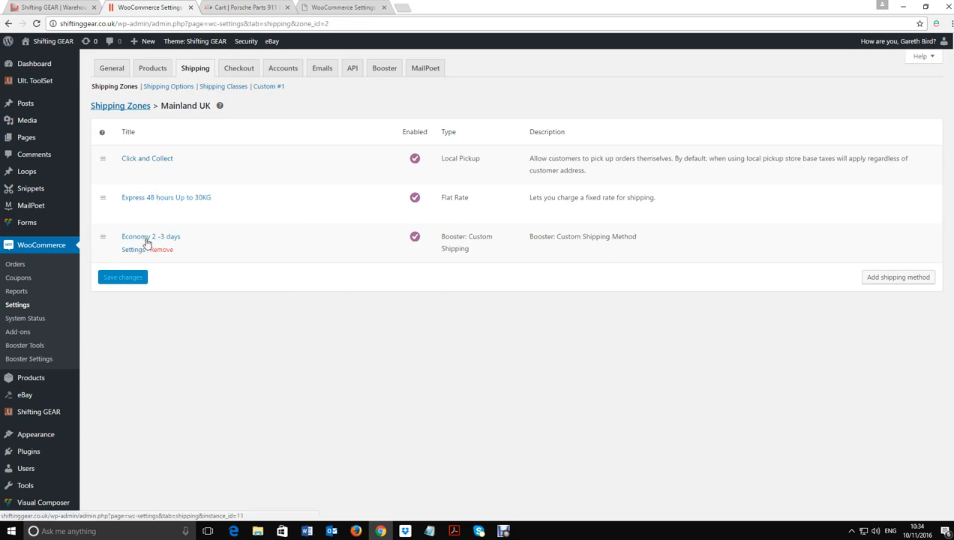
# Reorder the Mainland UK methods as Economy 2 -3 days, Express 48 hours Up to 30KG, Click and Collect, and save the order.
pyautogui.moveTo(101, 240); pyautogui.dragTo(97, 150)
pyautogui.moveTo(100, 242); pyautogui.dragTo(102, 184)
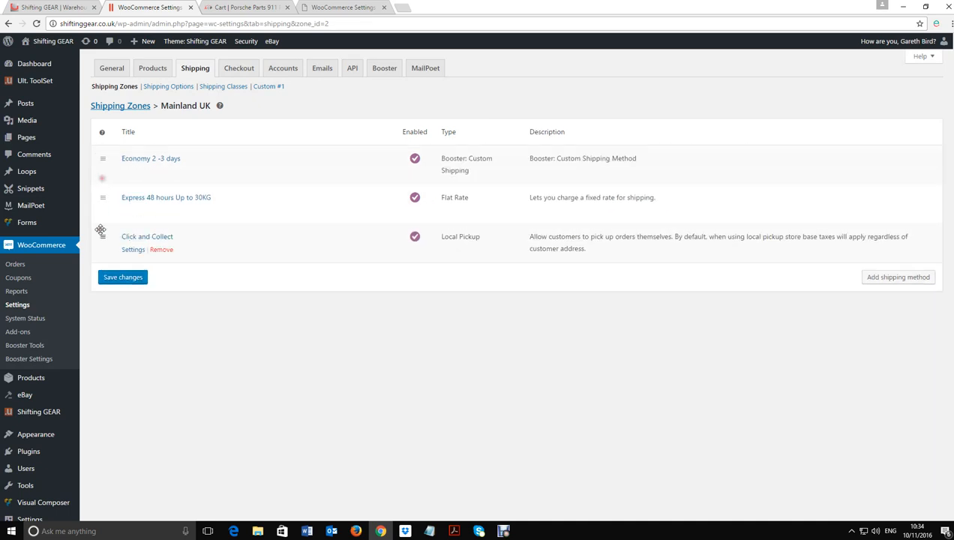
pyautogui.click(137, 279)
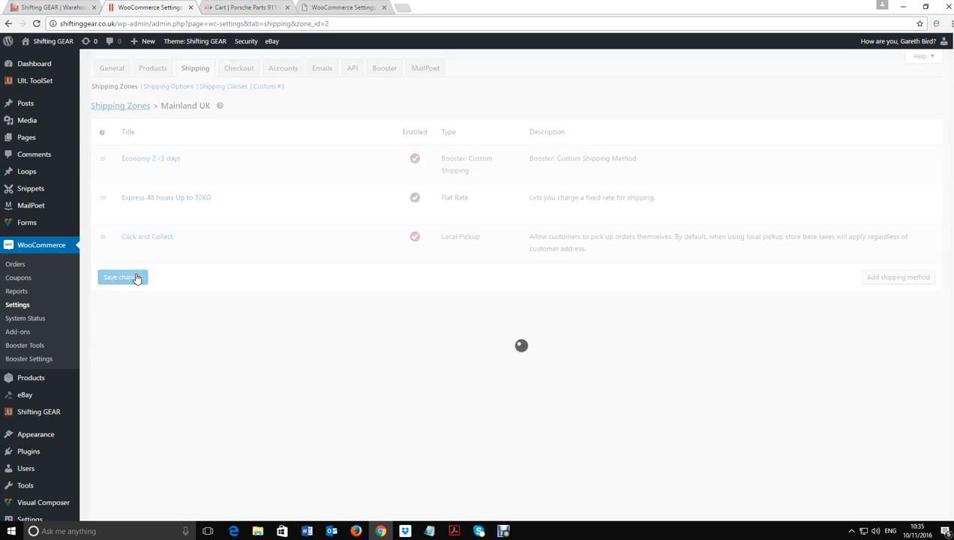
# Compare with the Alternative Car Parts store's shipping zones and the shipping options offered in its basket.
pyautogui.click(342, 8)
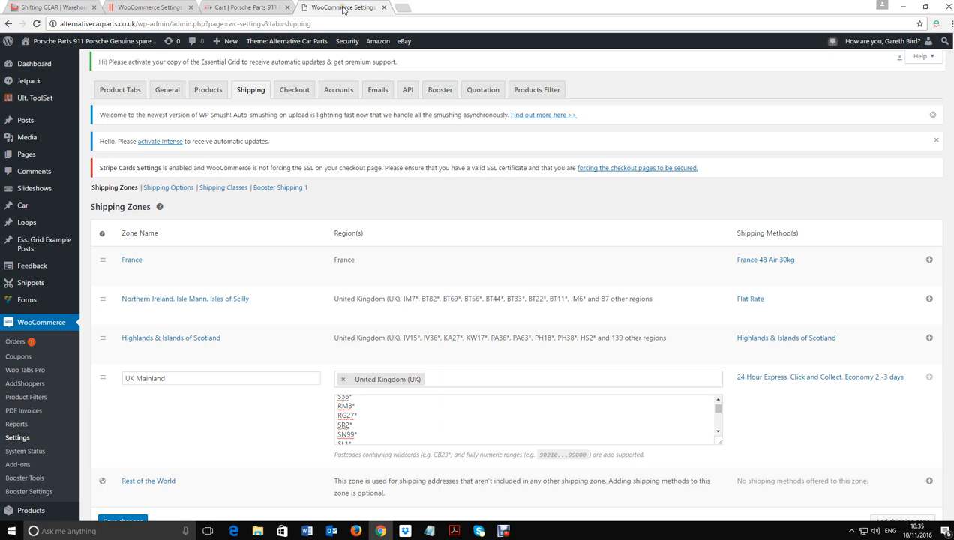
pyautogui.click(253, 8)
pyautogui.scroll(-5, 574, 266)
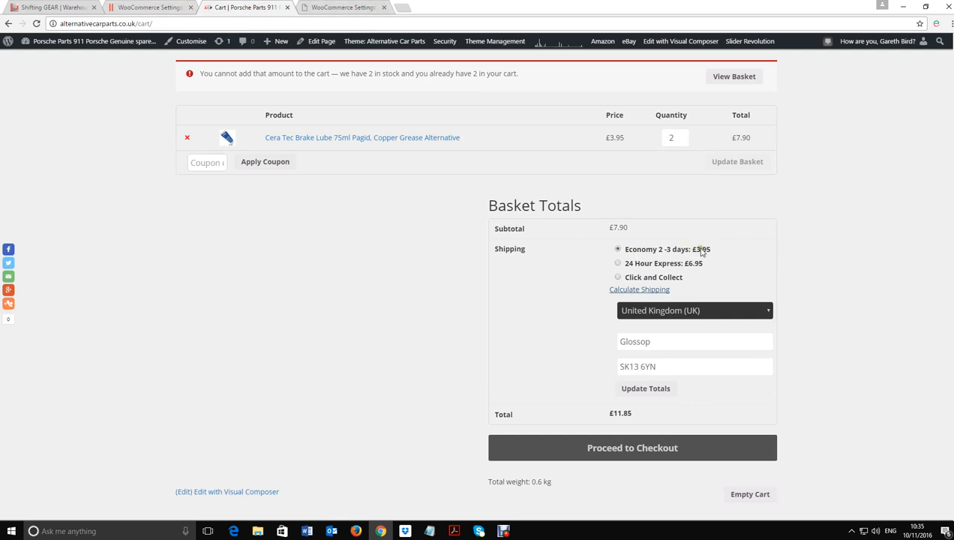
pyautogui.click(352, 8)
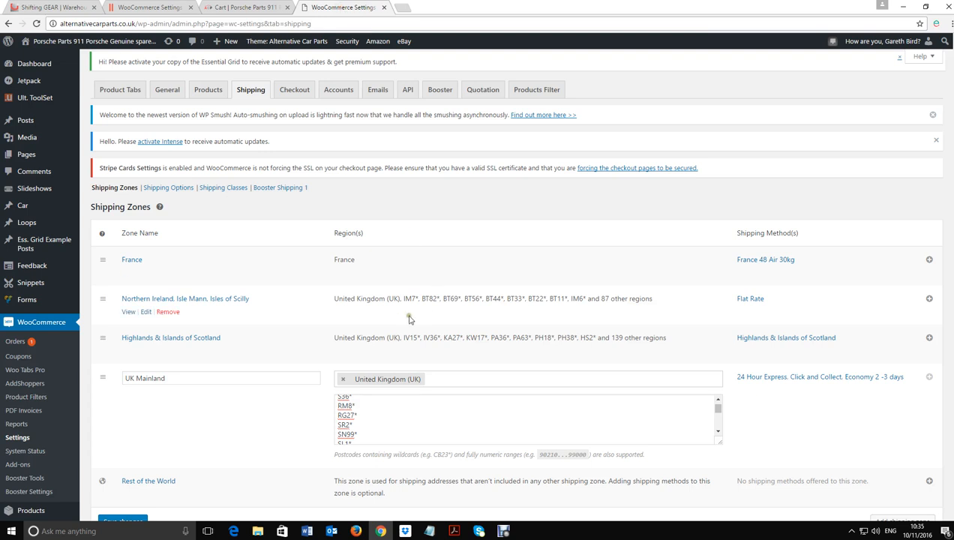
pyautogui.scroll(-5, 409, 320)
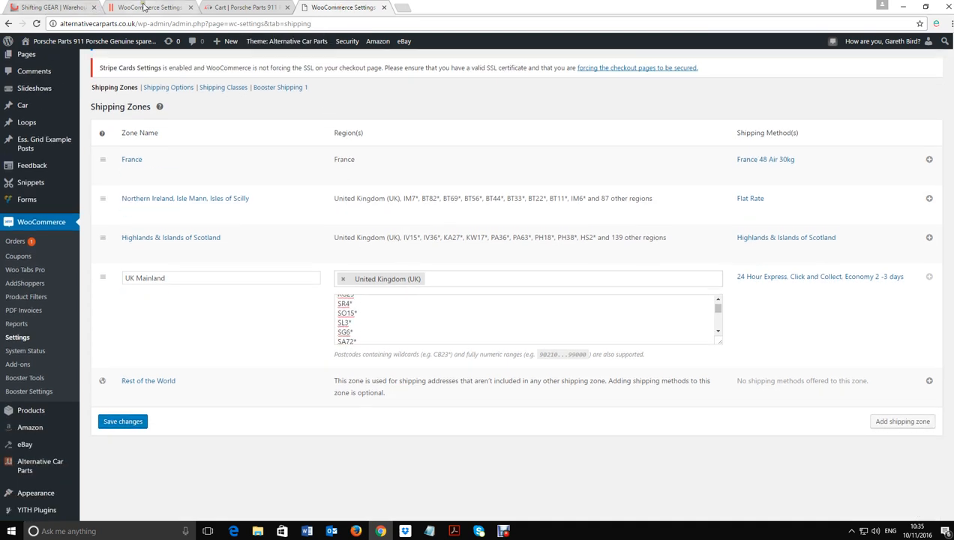
# Return to Shifting GEAR's Mainland UK zone, review the Economy 2 -3 days base cost and weight table, and save the settings.
pyautogui.click(143, 7)
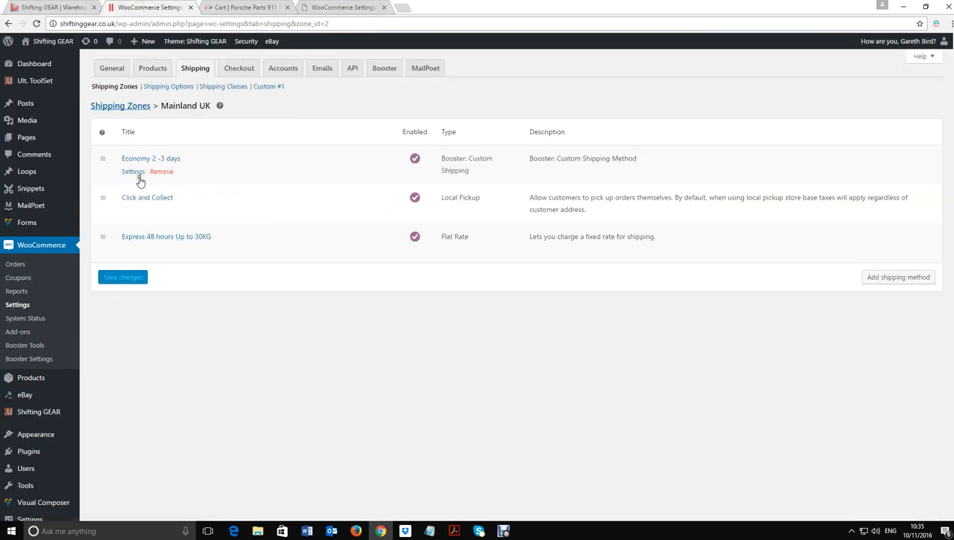
pyautogui.click(135, 176)
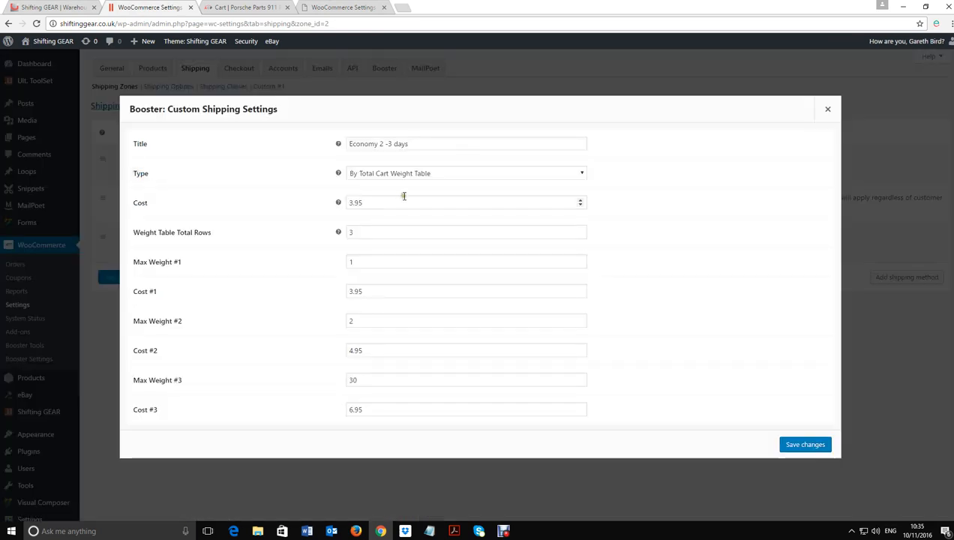
pyautogui.doubleClick(360, 207)
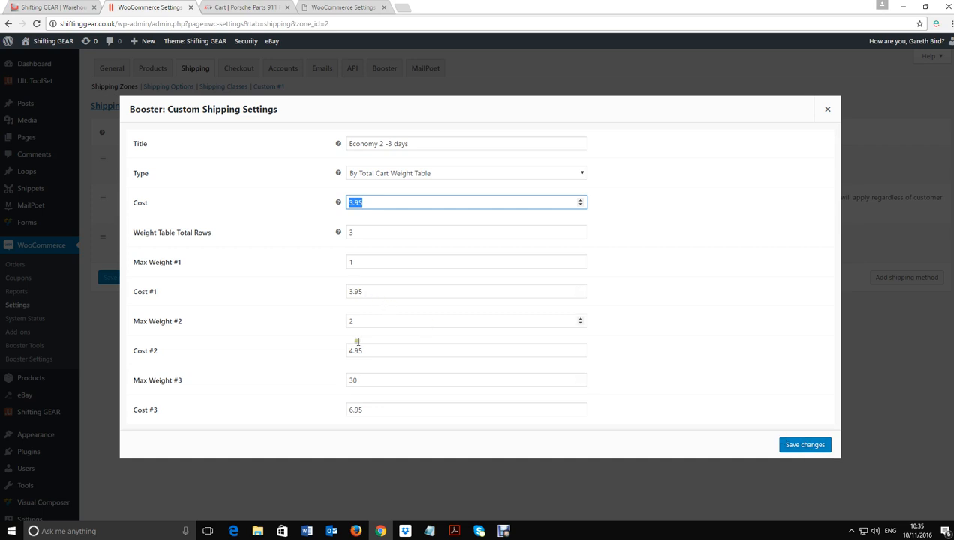
pyautogui.click(801, 446)
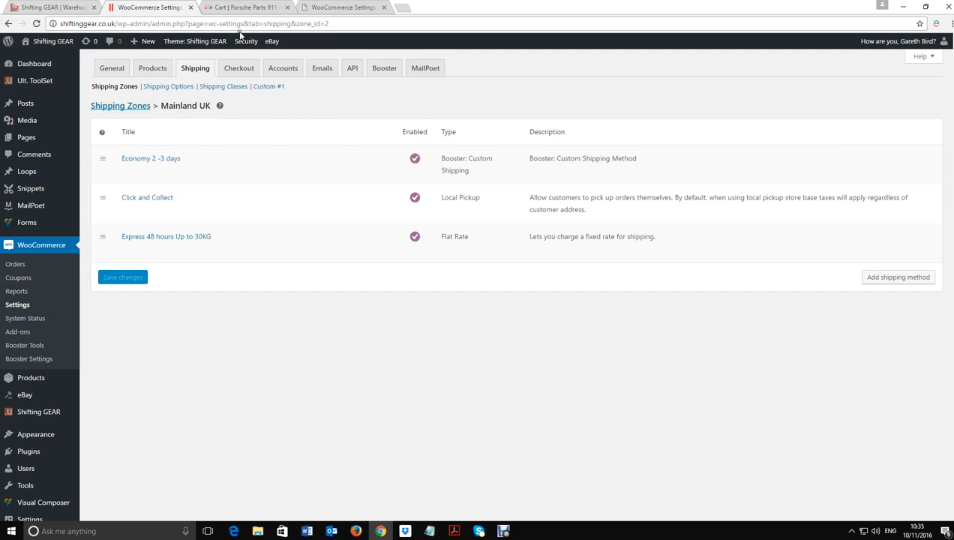
# Reload the Shifting GEAR storefront and try to add Elastomer Tape 15m to the basket from the latest arrivals.
pyautogui.click(38, 8)
pyautogui.click(36, 24)
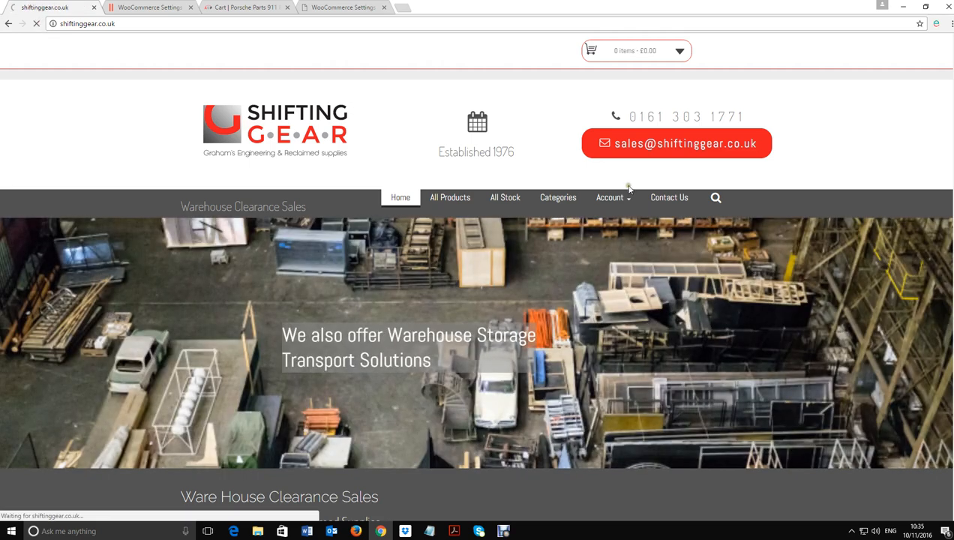
pyautogui.scroll(-7, 673, 225)
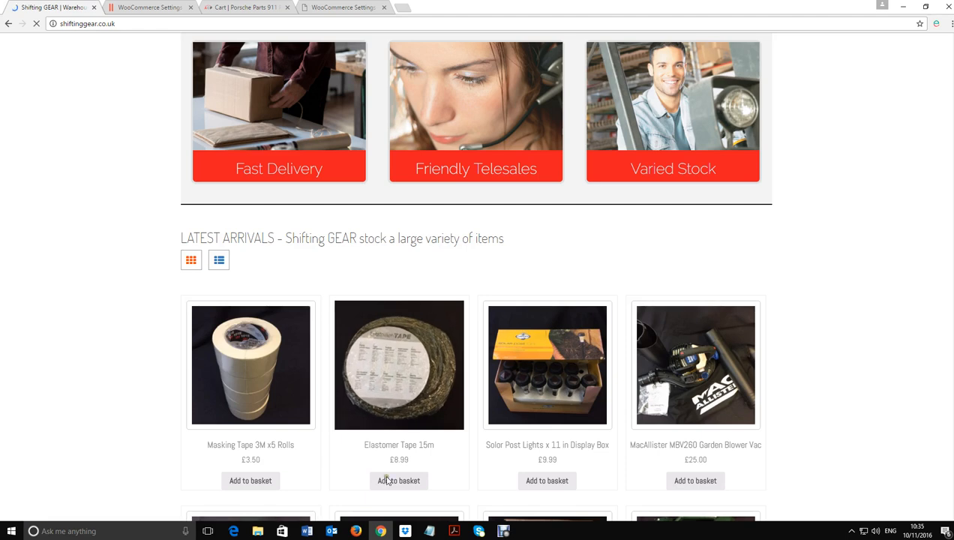
pyautogui.click(392, 480)
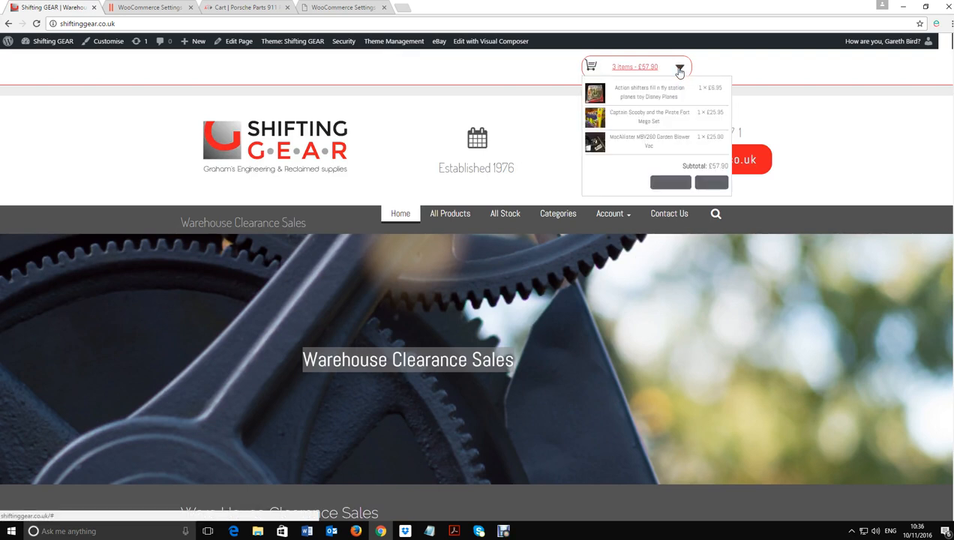
# Open the Shifting GEAR basket and calculate shipping for United Kingdom (UK) with the customer's postcode.
pyautogui.click(669, 184)
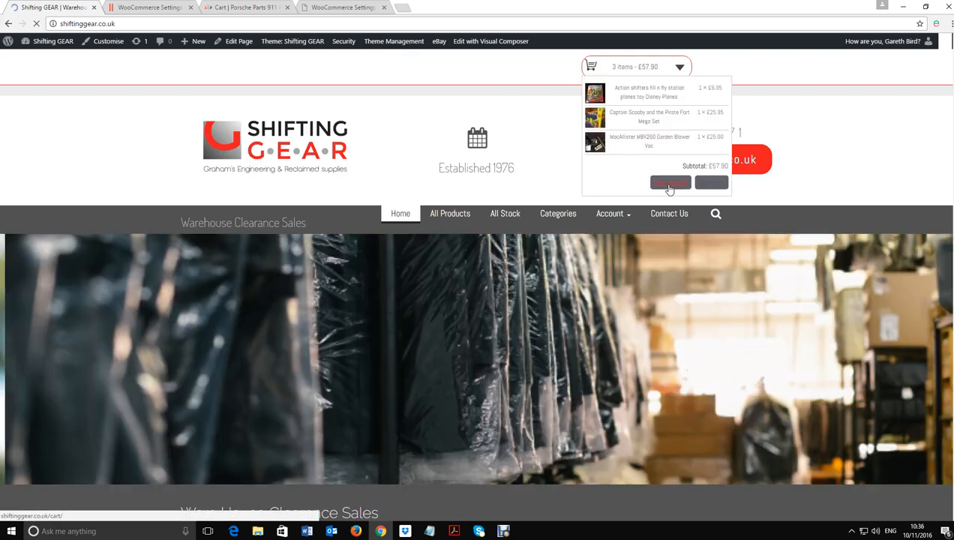
pyautogui.scroll(-3, 822, 173)
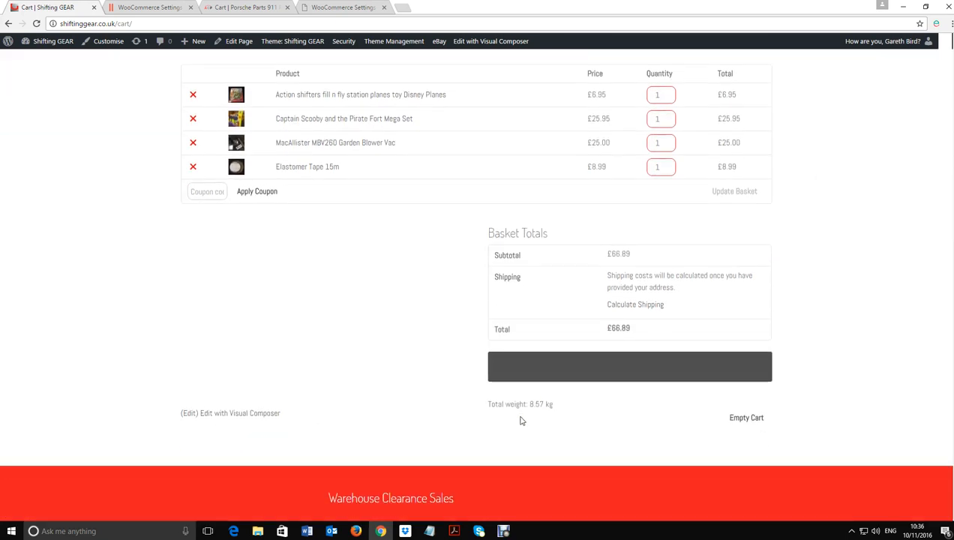
pyautogui.click(634, 305)
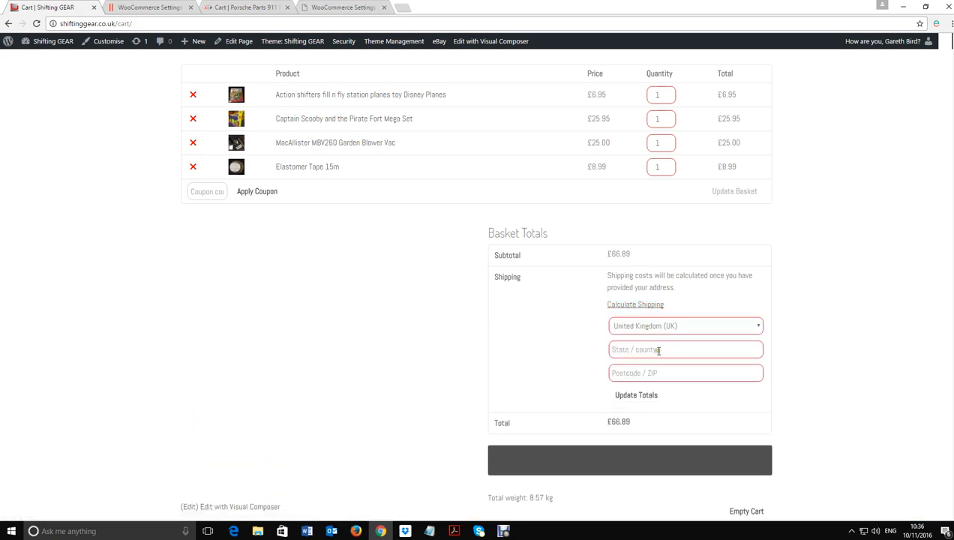
pyautogui.click(652, 373)
pyautogui.write('sk15 1LH')
pyautogui.click(663, 350)
pyautogui.click(636, 397)
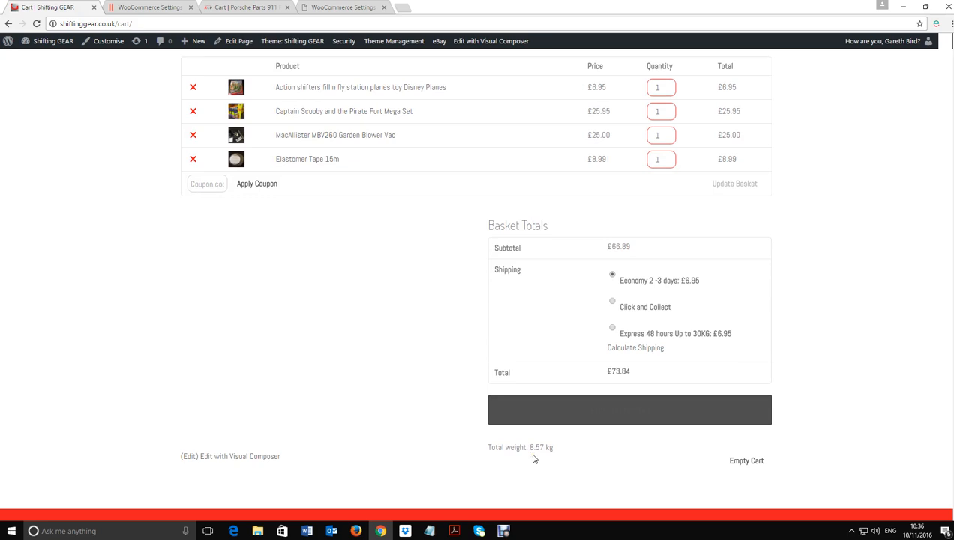
# Try Express 48 hours Up to 30KG as the basket's shipping option, then choose Click and Collect.
pyautogui.scroll(1, 534, 459)
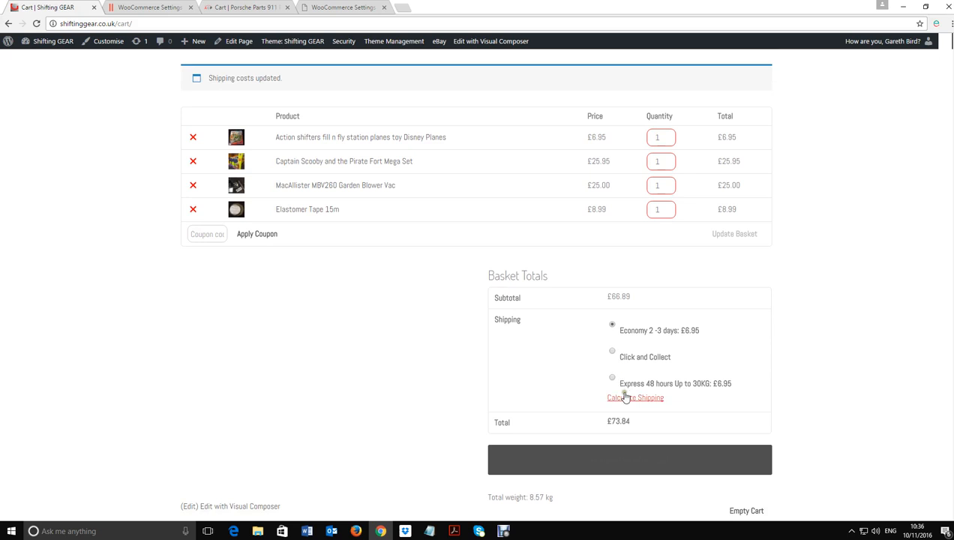
pyautogui.scroll(-1, 625, 397)
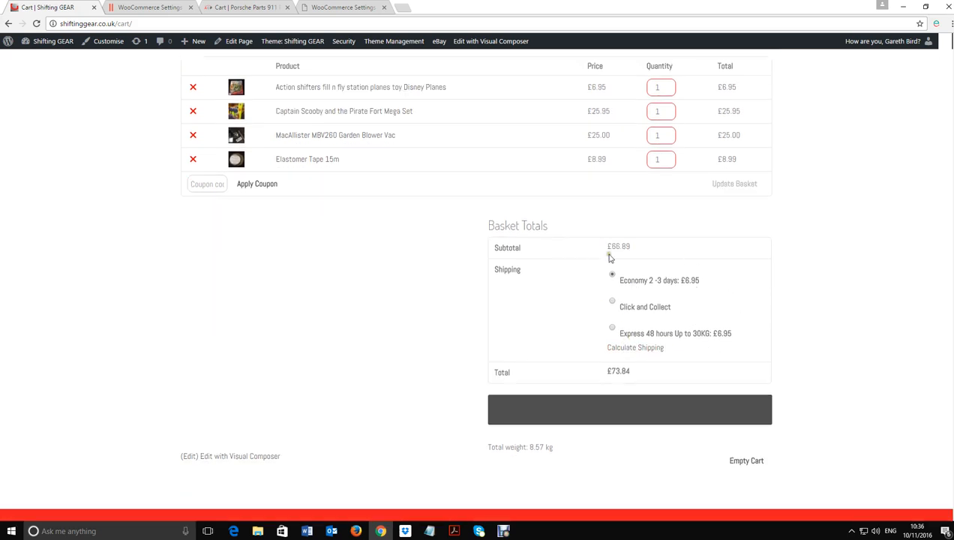
pyautogui.click(612, 328)
pyautogui.click(612, 301)
# Move Click and Collect below Express 48 hours Up to 30KG in the Mainland UK zone and save the order.
pyautogui.click(144, 7)
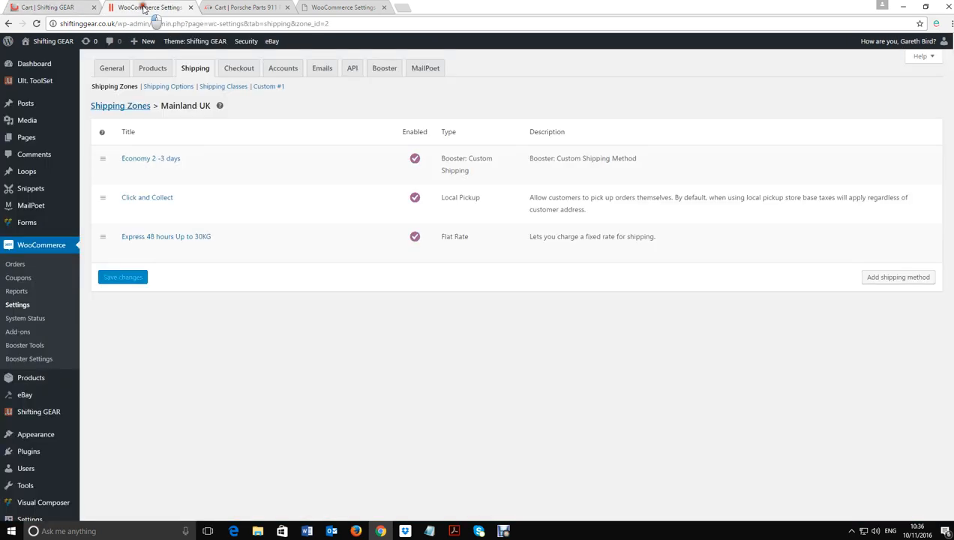
pyautogui.moveTo(106, 199); pyautogui.dragTo(110, 228)
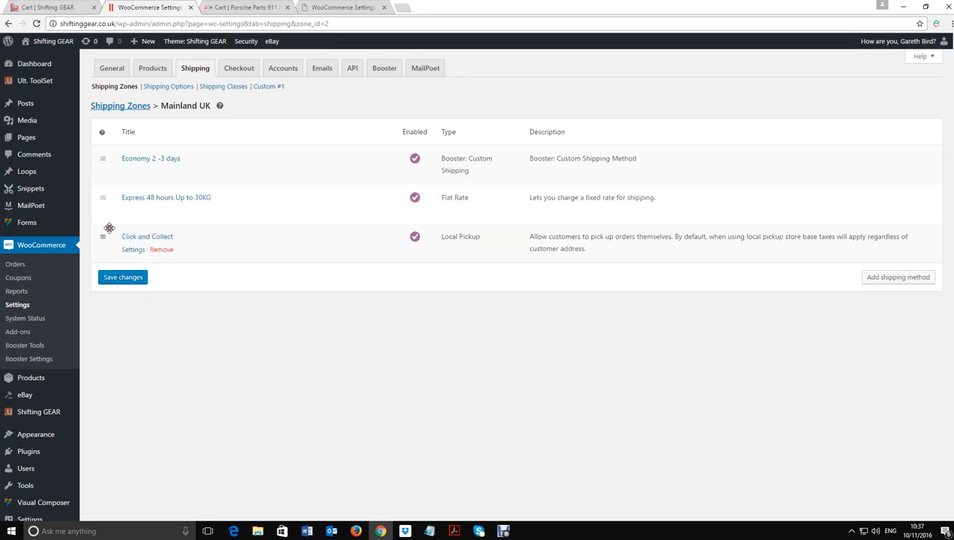
pyautogui.click(131, 278)
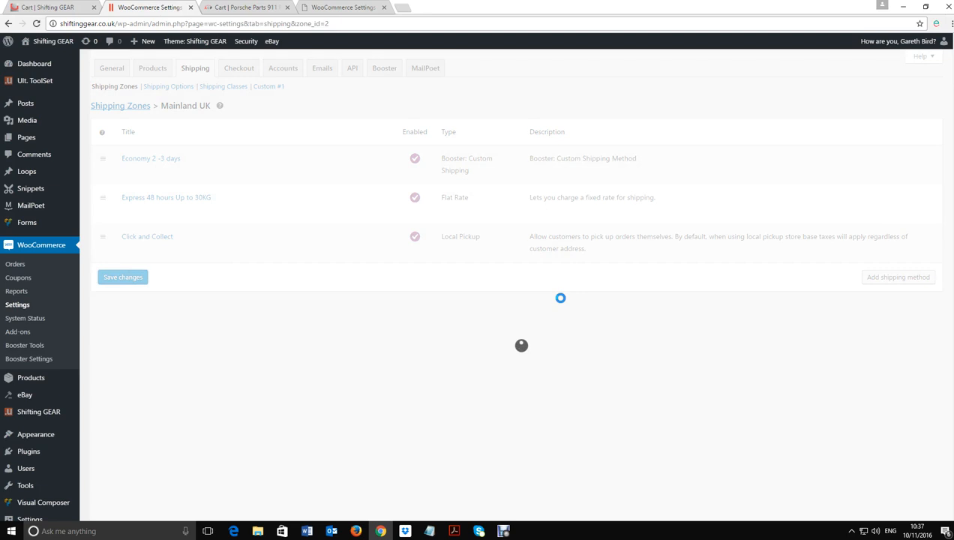
# Reload the storefront basket and check the order of its shipping options.
pyautogui.click(66, 7)
pyautogui.click(36, 24)
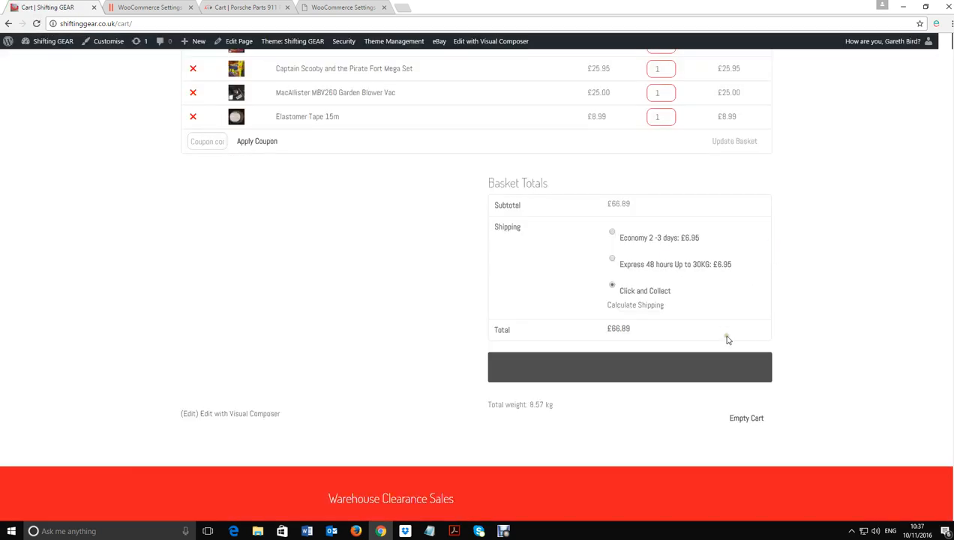
pyautogui.scroll(2, 728, 338)
pyautogui.scroll(-1, 737, 335)
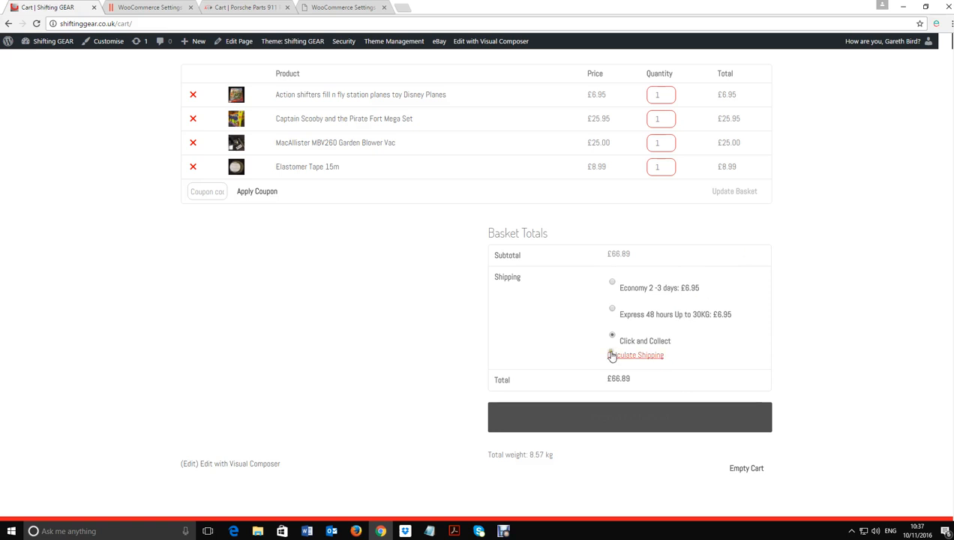
pyautogui.scroll(-1, 784, 351)
pyautogui.scroll(3, 825, 349)
pyautogui.scroll(4, 832, 351)
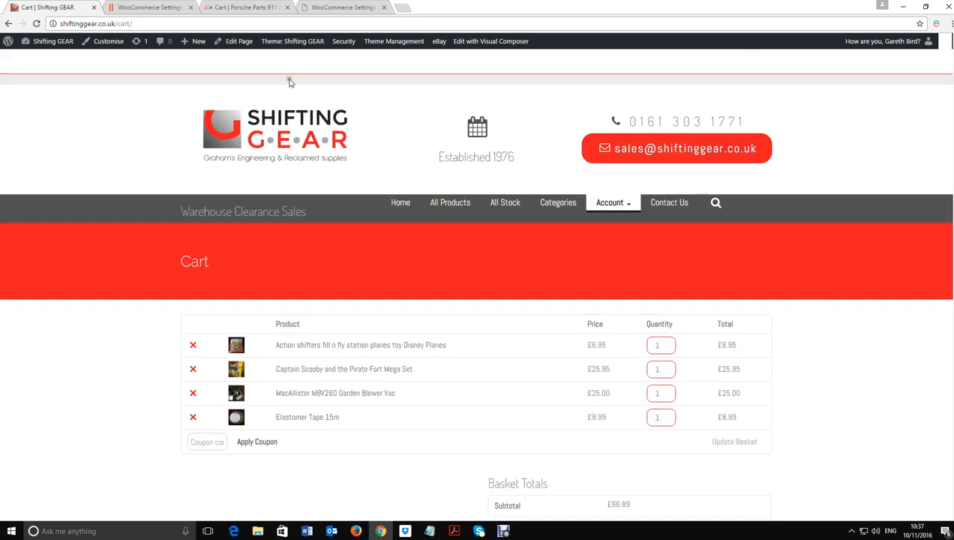
# Review the WooCommerce Shipping Classes, Custom #1, Shipping Zones and Shipping Options settings.
pyautogui.click(150, 8)
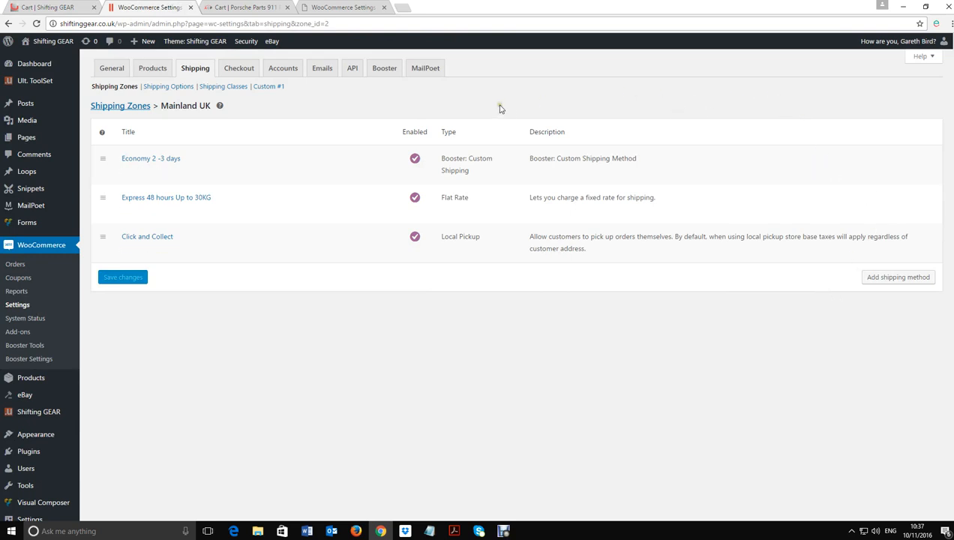
pyautogui.click(219, 88)
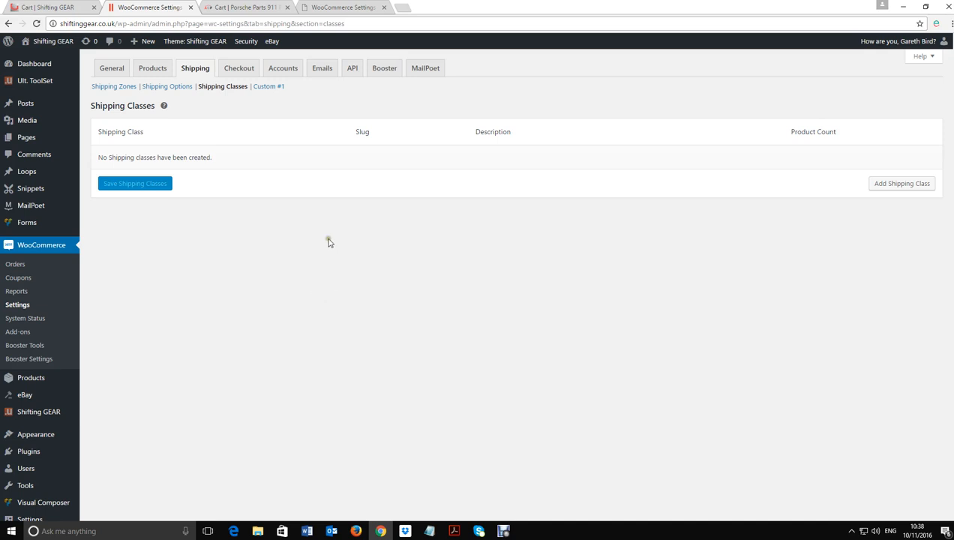
pyautogui.click(264, 88)
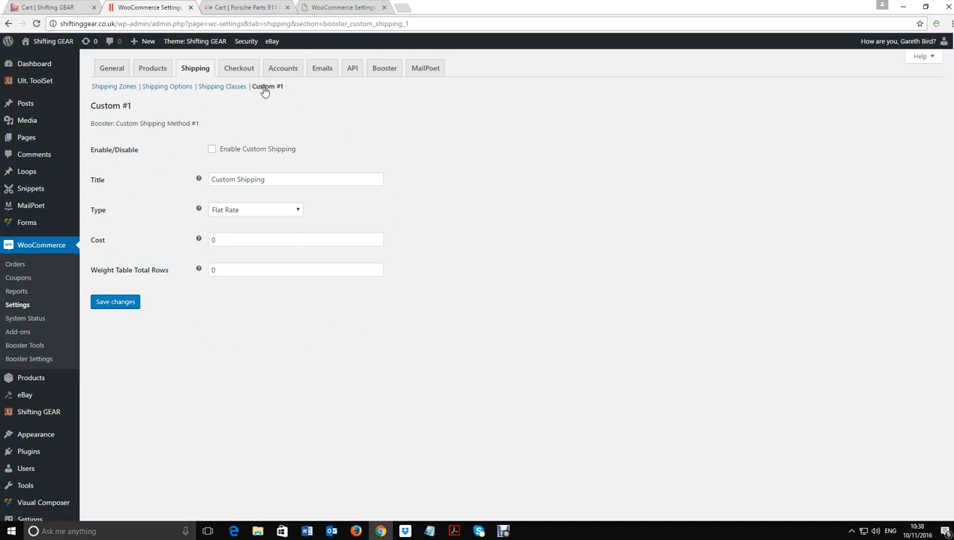
pyautogui.click(105, 90)
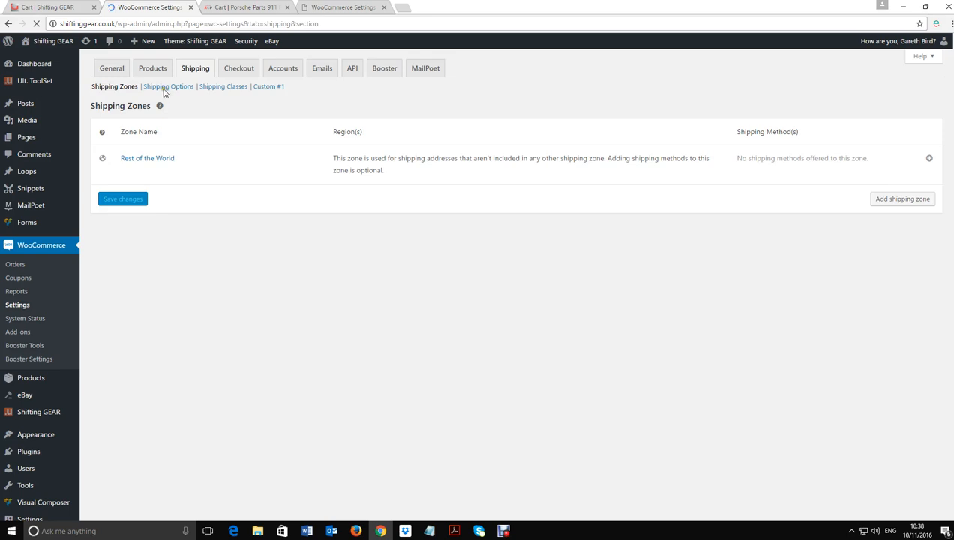
pyautogui.click(164, 87)
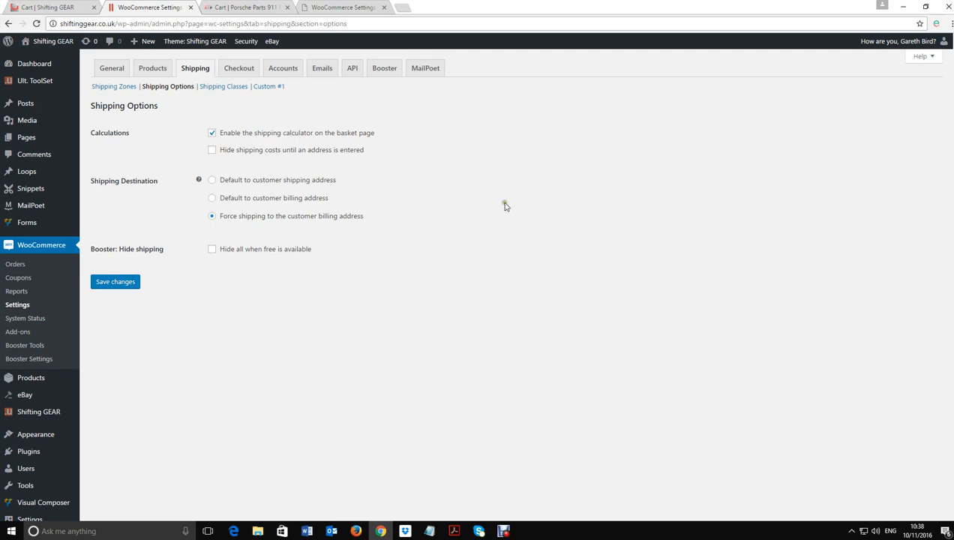
pyautogui.click(109, 87)
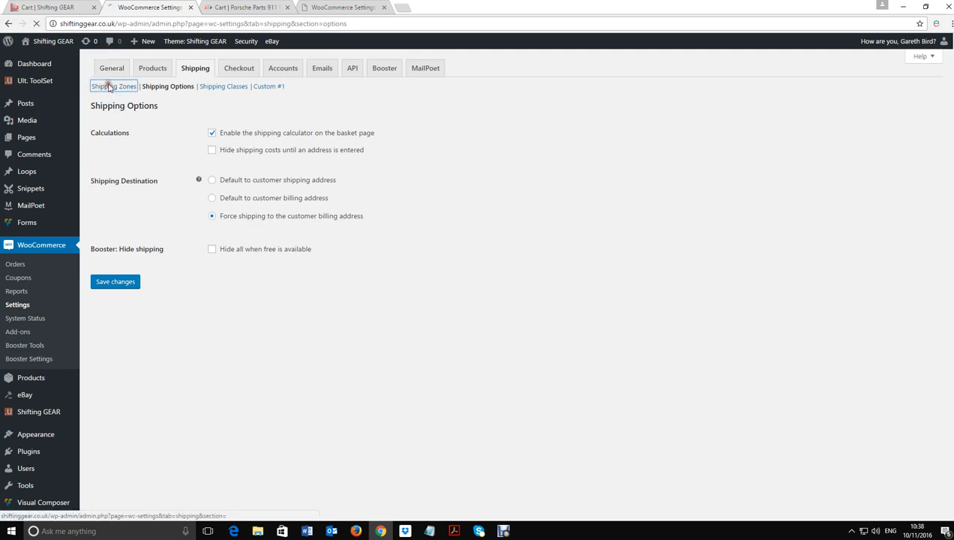
# Return to the storefront basket and examine its products, shipping options and total weight.
pyautogui.click(52, 8)
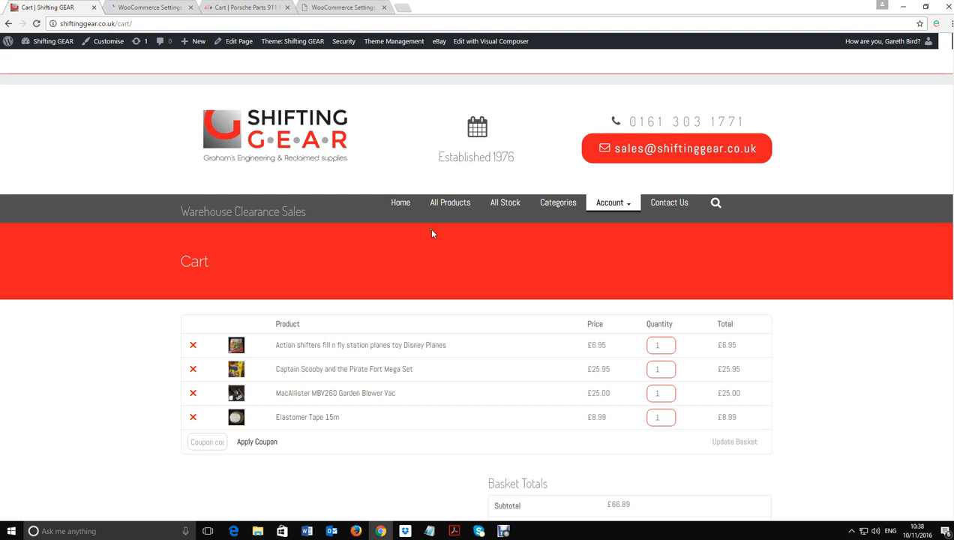
pyautogui.scroll(-3, 431, 233)
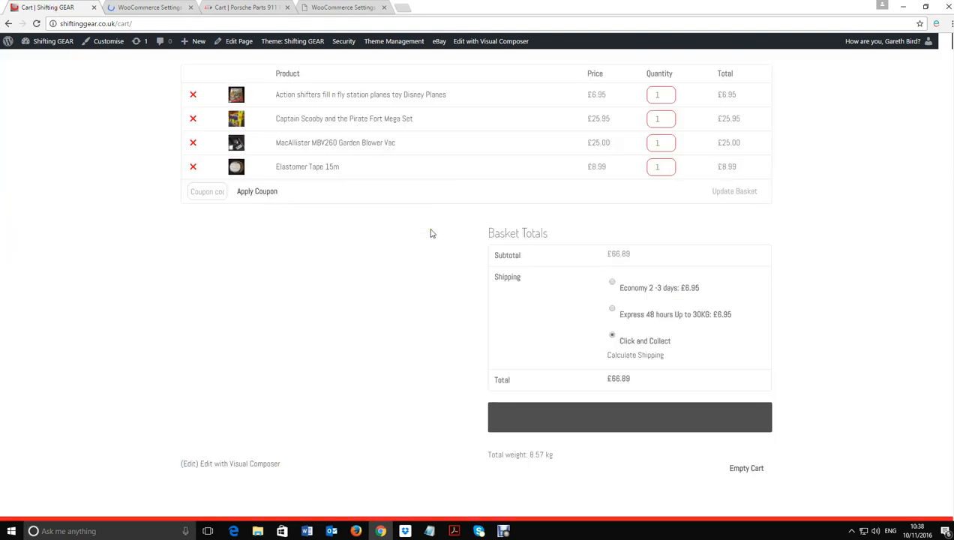
pyautogui.scroll(1, 431, 233)
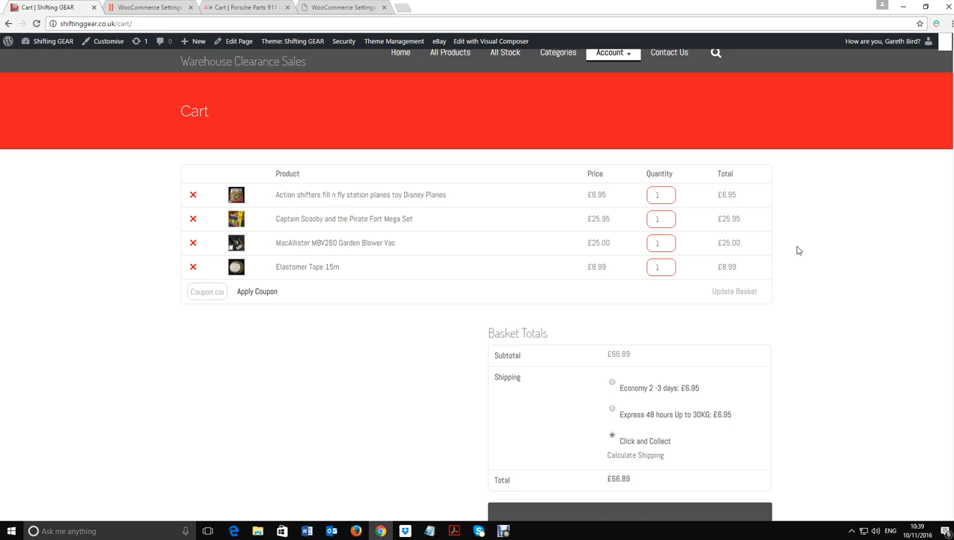
pyautogui.scroll(-1, 797, 250)
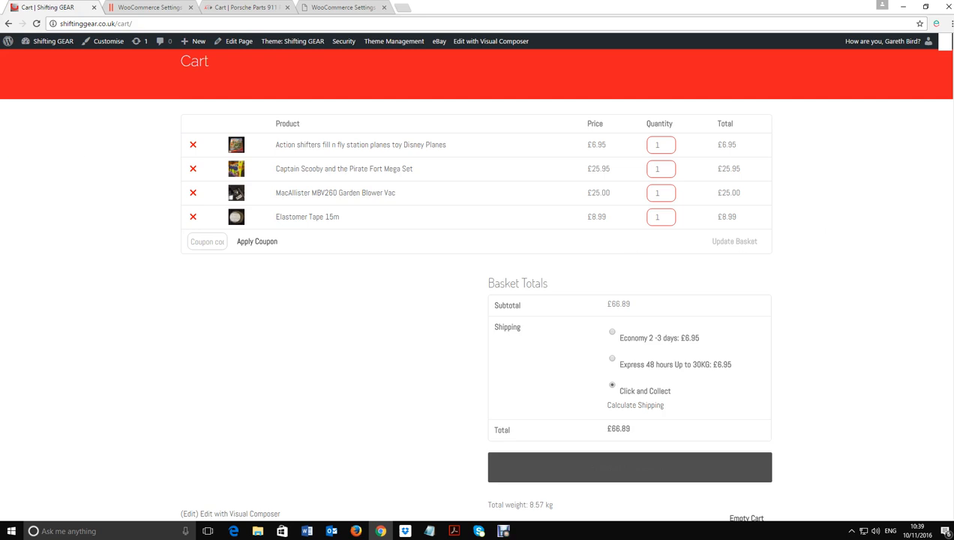
# Look through the wildcard postcode list in Notepad, from Northern Ireland down to UK MAINLAND, and put the file away.
pyautogui.click(233, 531)
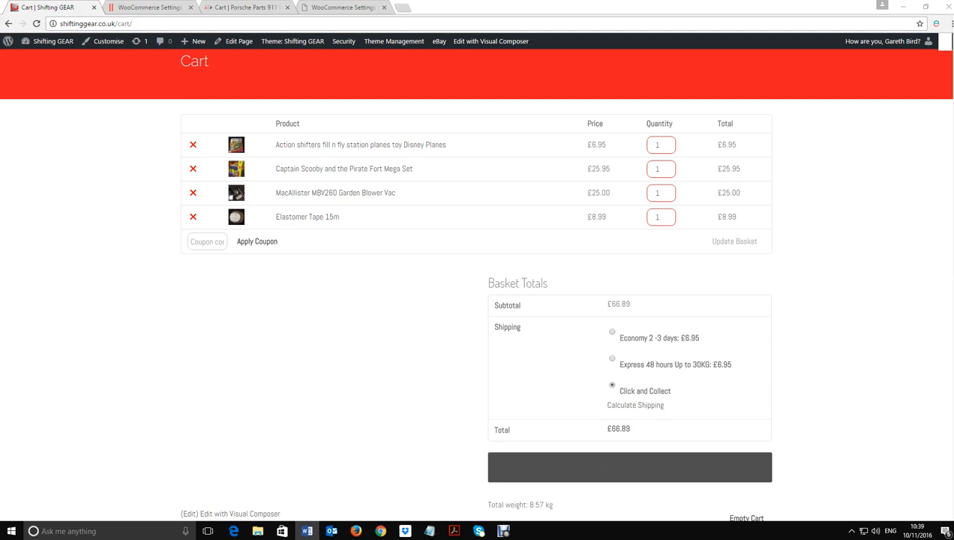
pyautogui.click(429, 531)
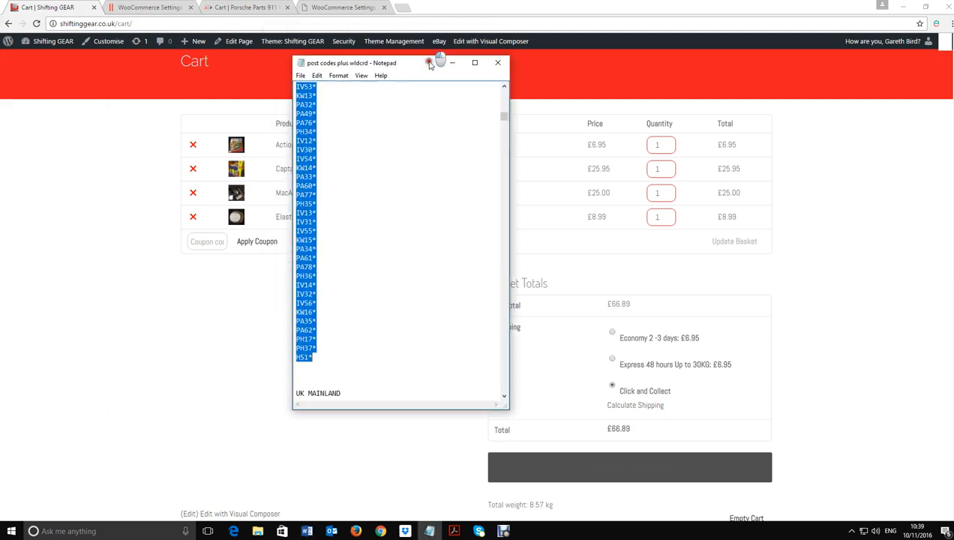
pyautogui.moveTo(497, 163); pyautogui.dragTo(500, 121)
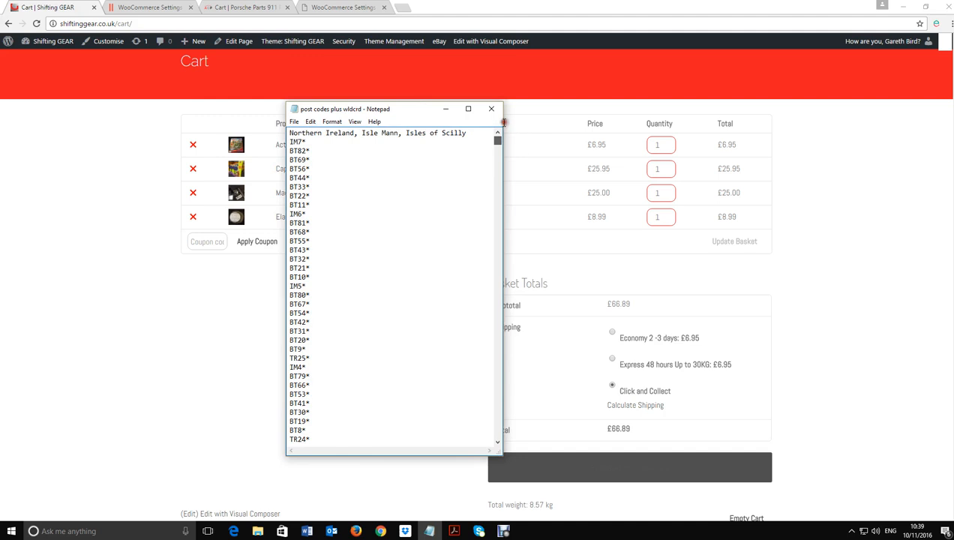
pyautogui.scroll(-20, 385, 180)
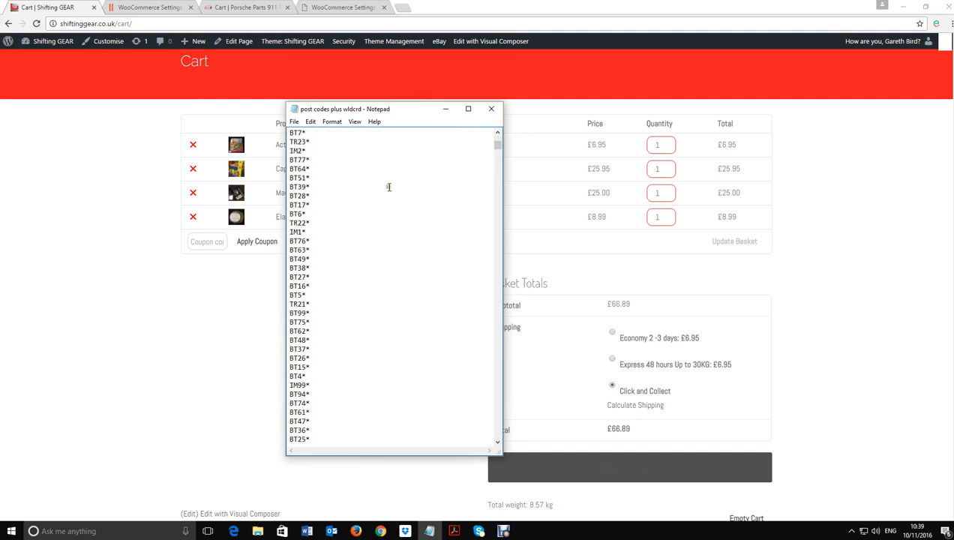
pyautogui.scroll(-20, 393, 198)
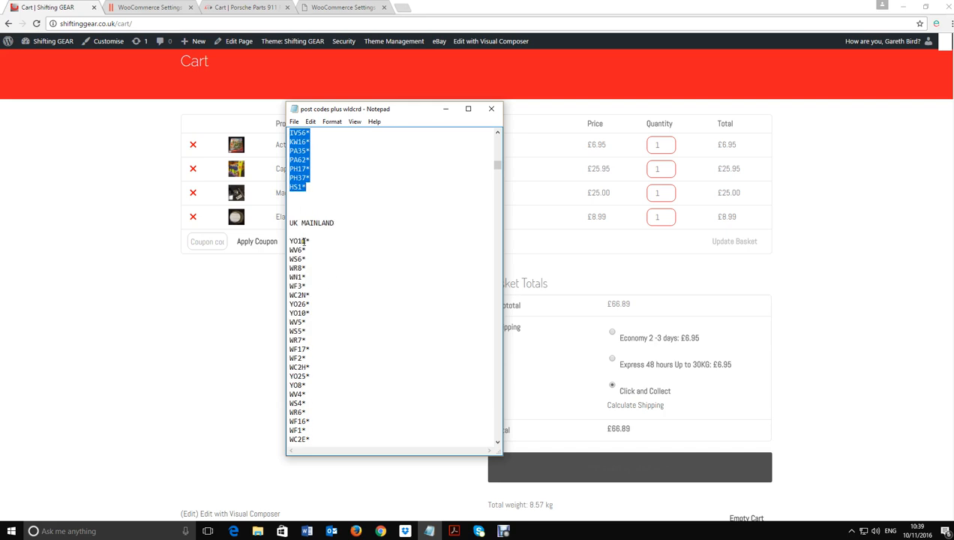
pyautogui.moveTo(297, 246); pyautogui.dragTo(299, 443)
pyautogui.click(445, 109)
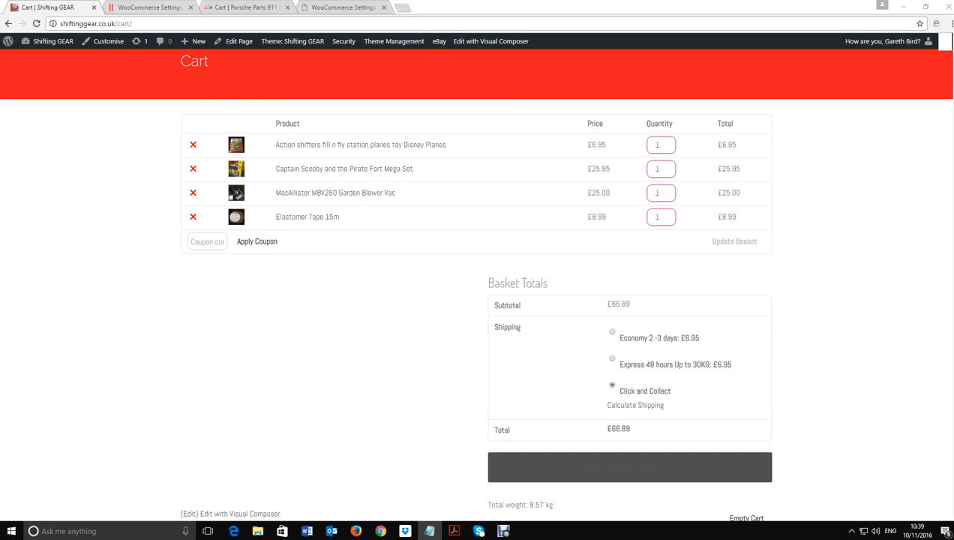
# Review the postage rates and parcel sizes in the PARCEL RATES Word document and move it out of view.
pyautogui.click(307, 531)
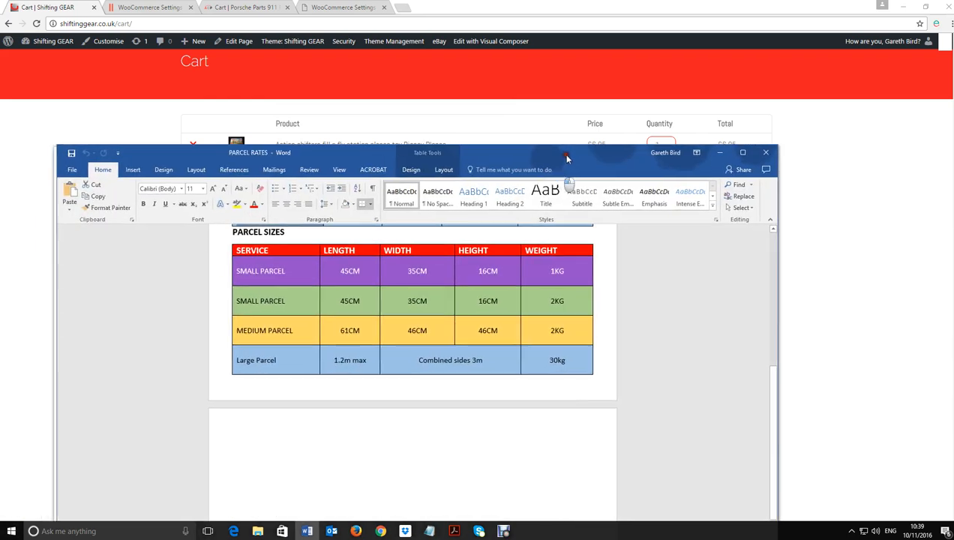
pyautogui.scroll(5, 679, 240)
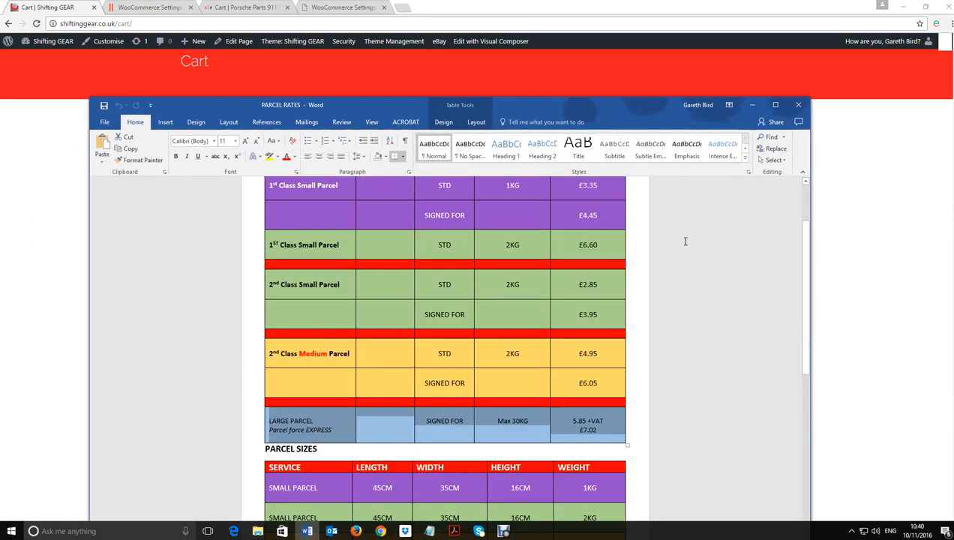
pyautogui.scroll(-5, 685, 240)
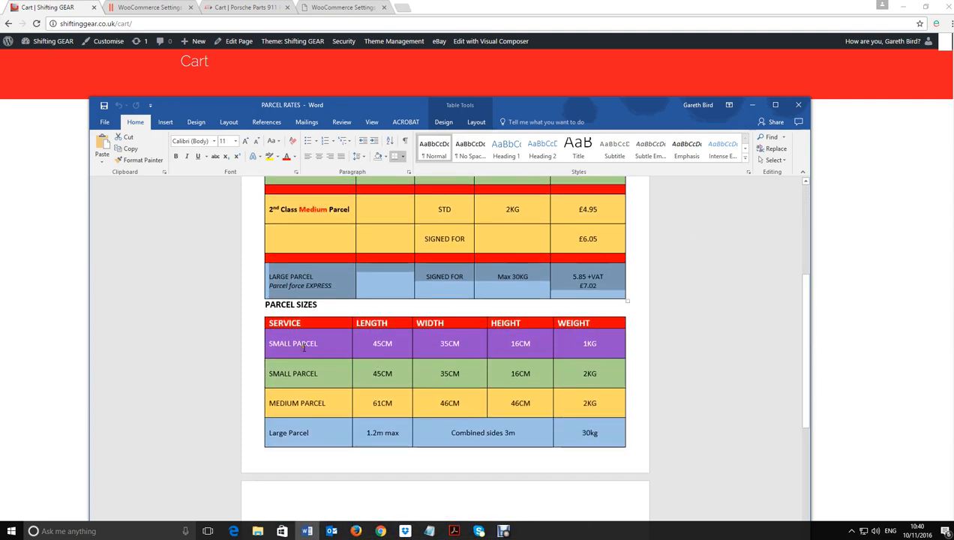
pyautogui.scroll(5, 323, 352)
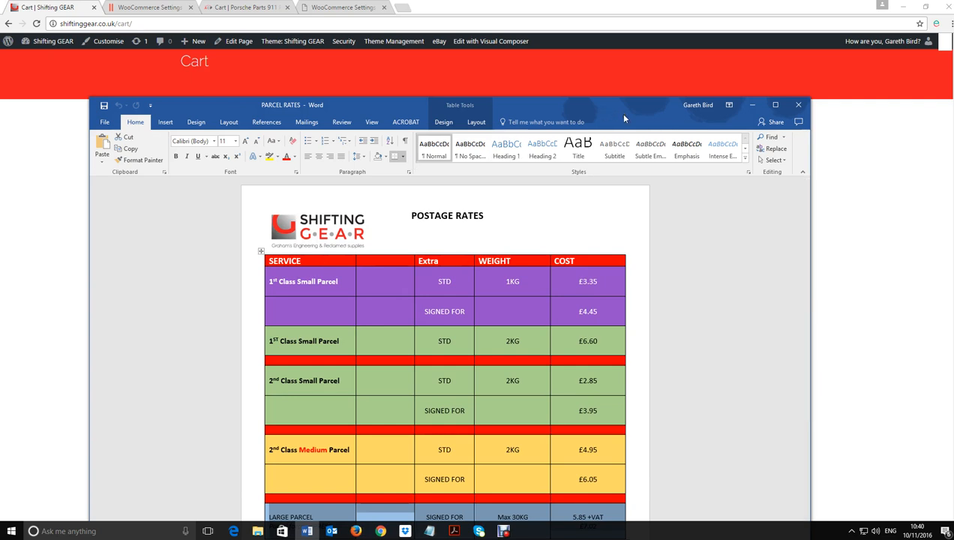
pyautogui.moveTo(624, 115); pyautogui.dragTo(0, 149)
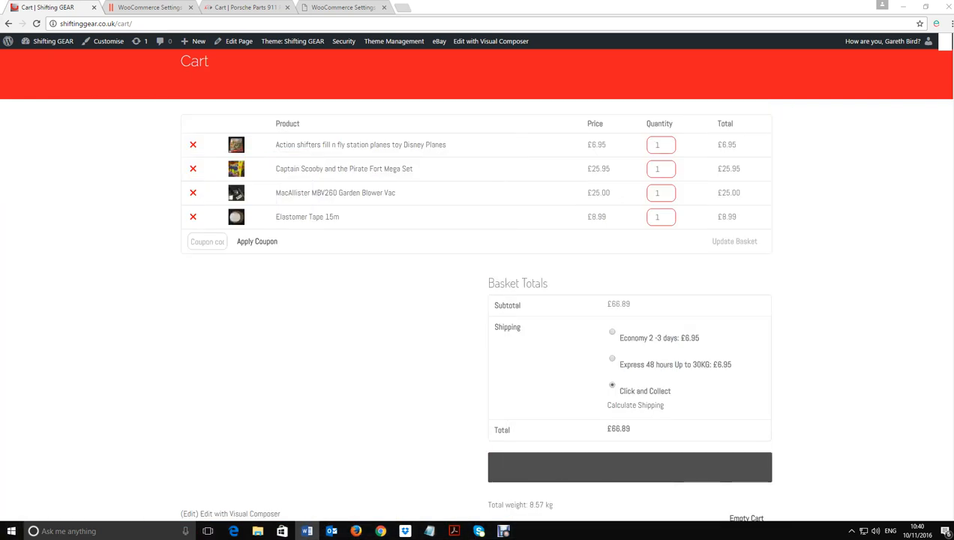
# Bring Parcelforce's list of postcodes by zone PDF into view and examine the Zone 1 postcode tables.
pyautogui.moveTo(0, 58); pyautogui.dragTo(305, 52)
pyautogui.moveTo(426, 164); pyautogui.dragTo(693, 198)
pyautogui.scroll(-10, 580, 281)
pyautogui.scroll(-20, 580, 281)
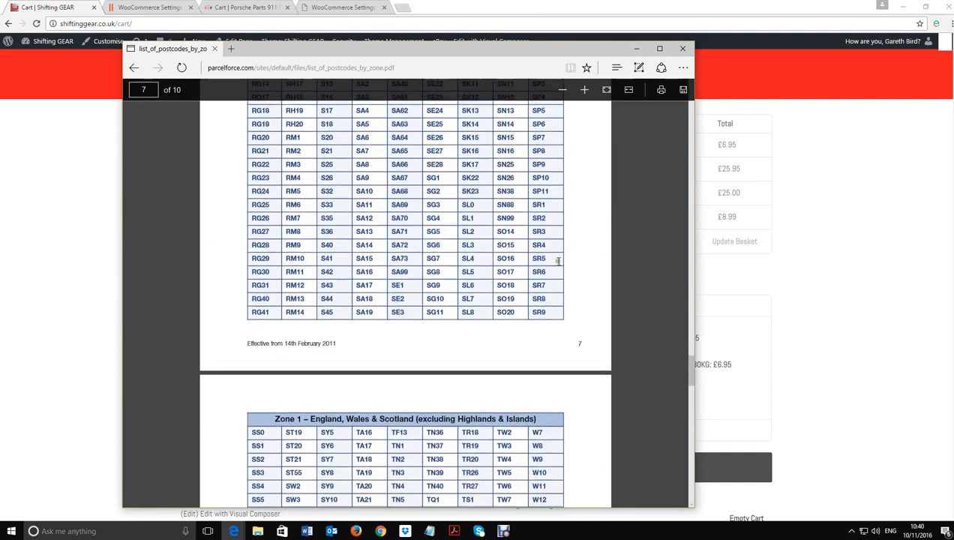
pyautogui.scroll(-1, 584, 279)
pyautogui.moveTo(332, 168); pyautogui.dragTo(426, 234)
pyautogui.scroll(-15, 597, 269)
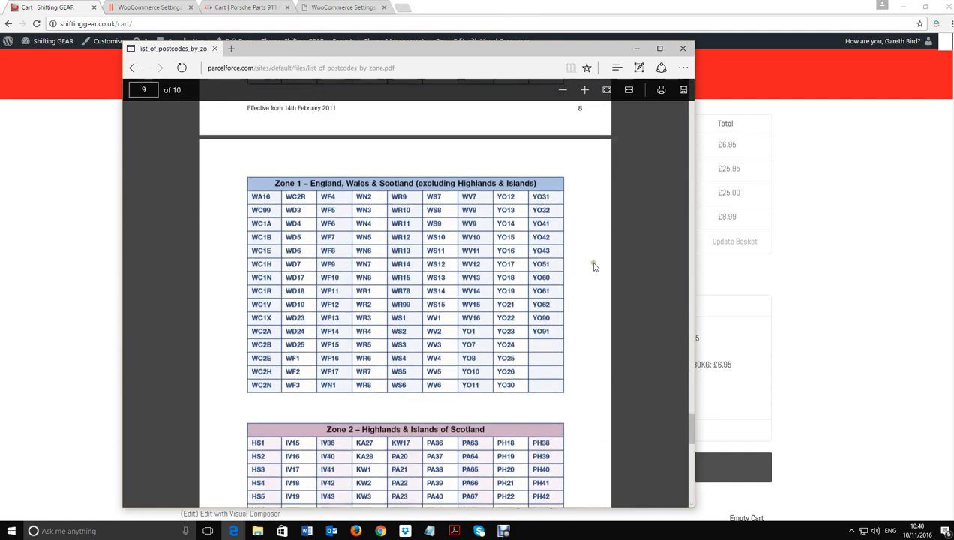
# Look through the rest of the Parcelforce postcode PDF to page 10, return to page 1 and move the document out of view.
pyautogui.scroll(-5, 593, 255)
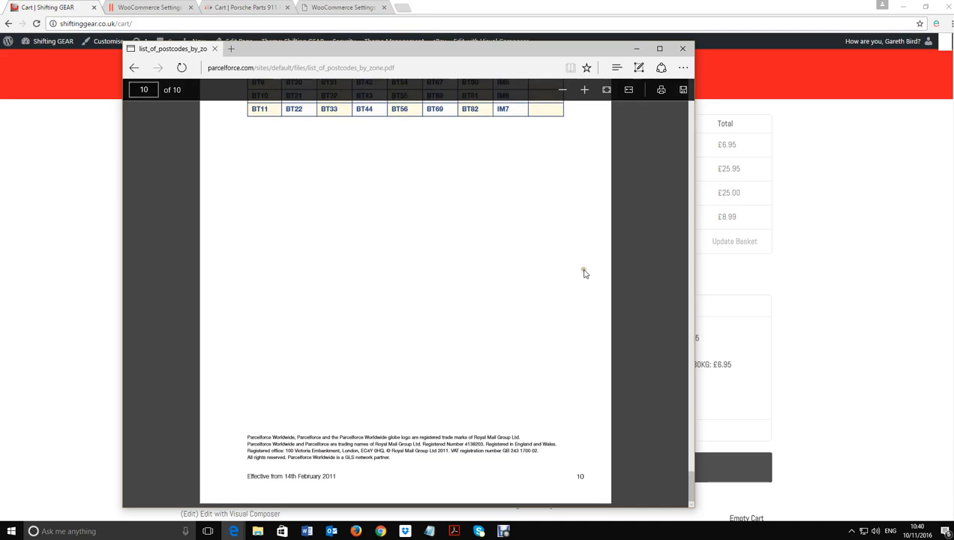
pyautogui.scroll(10, 581, 272)
pyautogui.scroll(20, 590, 288)
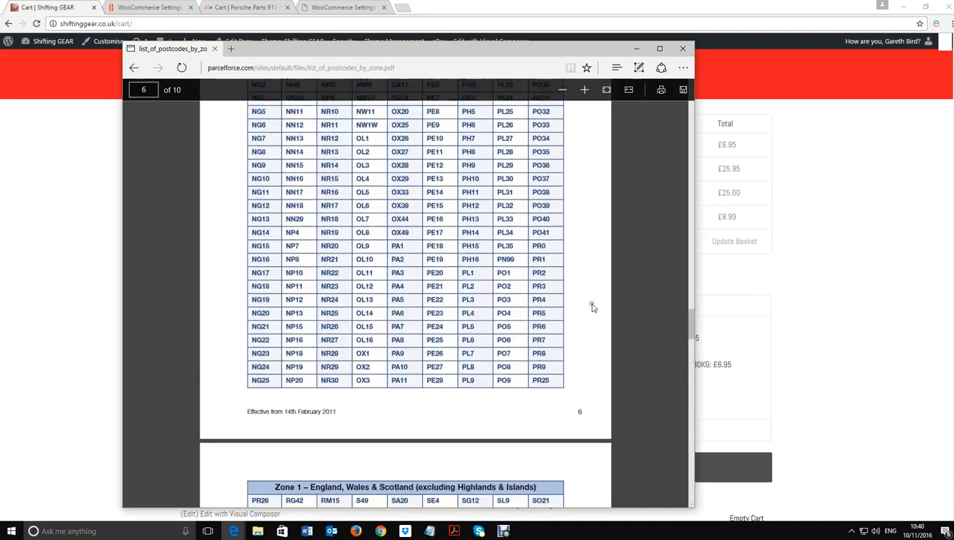
pyautogui.scroll(15, 590, 317)
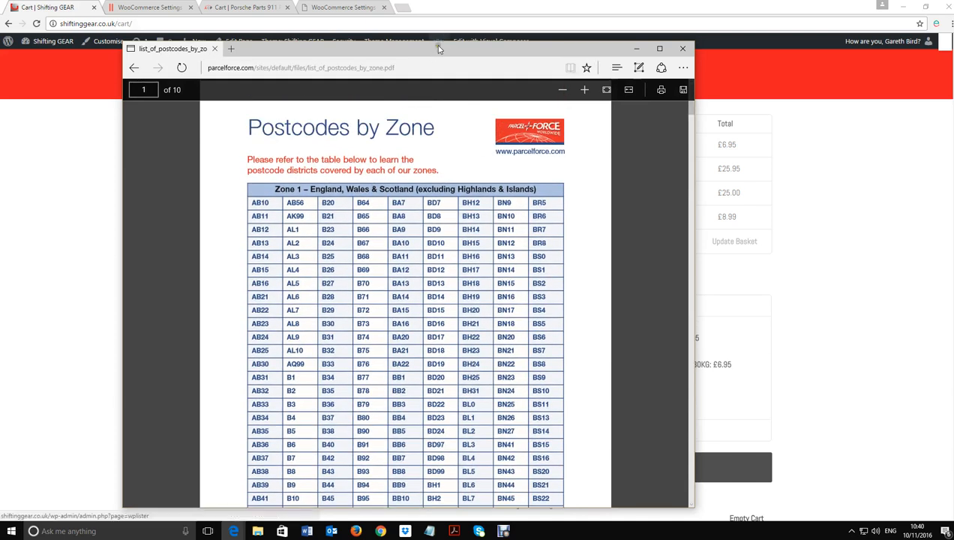
pyautogui.click(438, 56)
pyautogui.moveTo(439, 56); pyautogui.dragTo(0, 120)
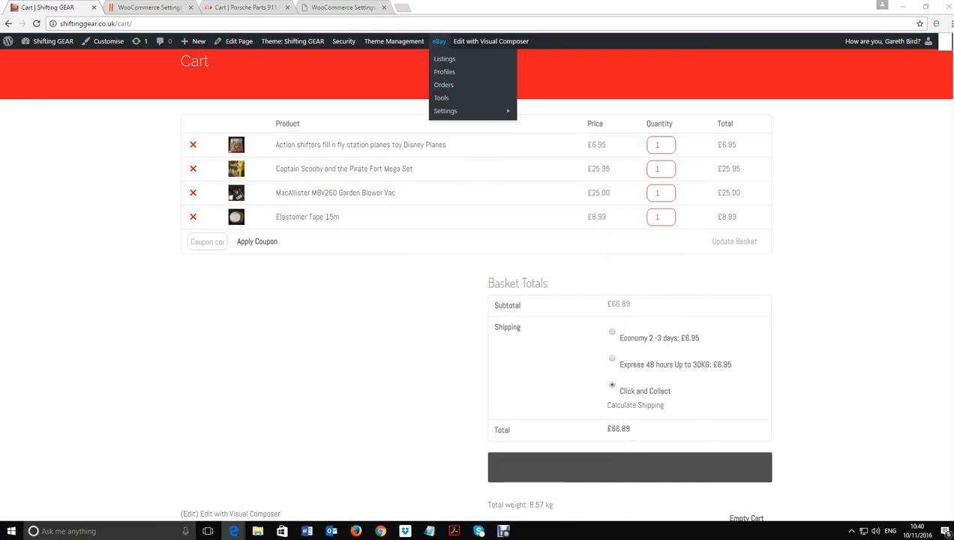
# Review the Shifting GEAR cart page again, covering the listed products and the shipping choices under Basket Totals.
pyautogui.scroll(3, 281, 356)
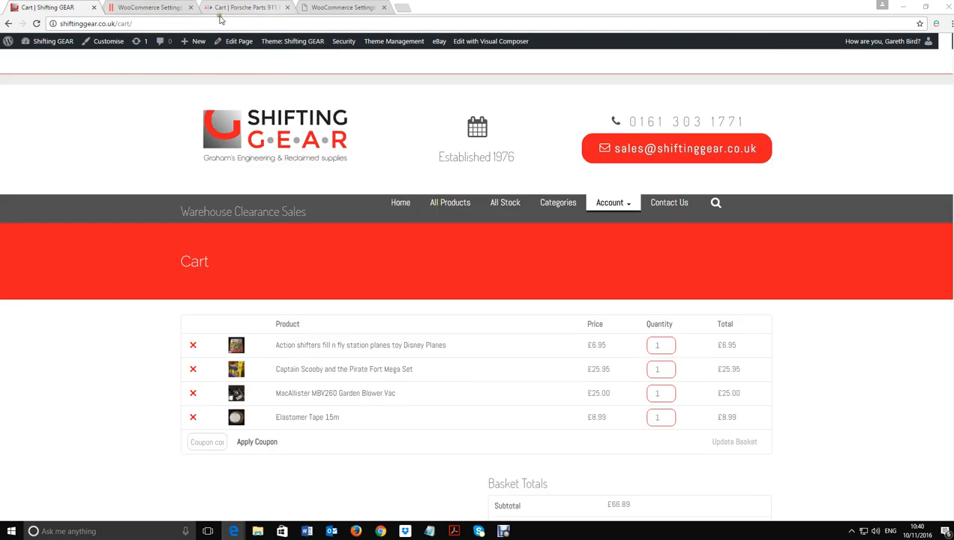
pyautogui.scroll(-2, 584, 243)
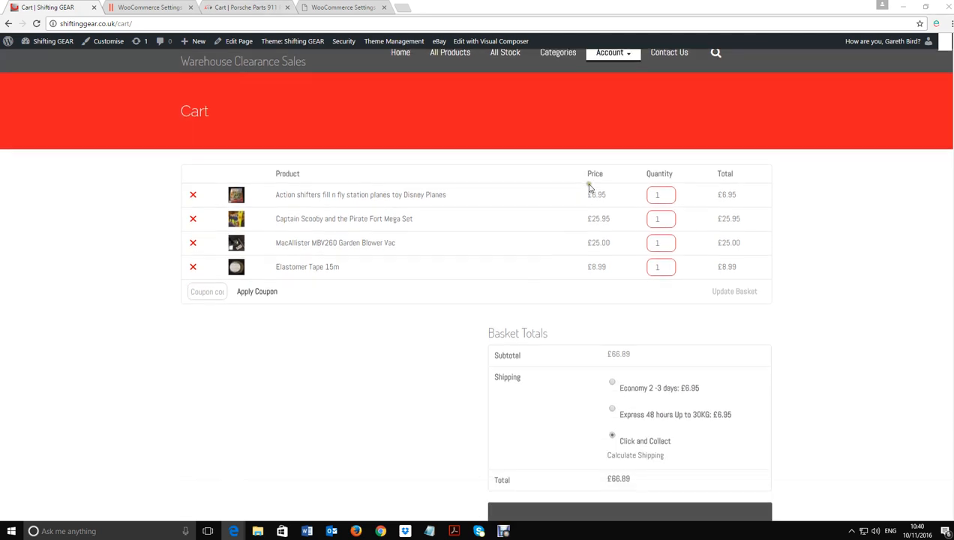
pyautogui.scroll(-5, 394, 322)
pyautogui.scroll(8, 390, 328)
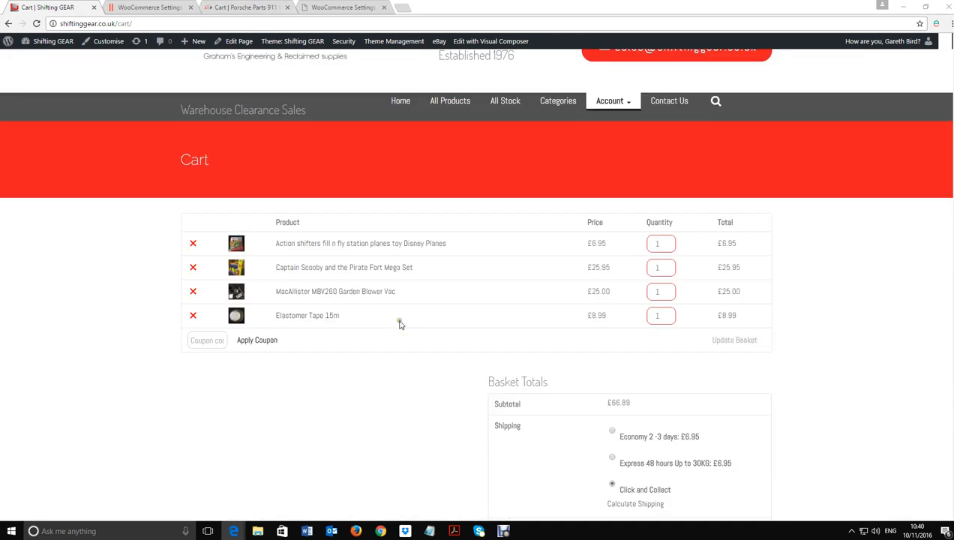